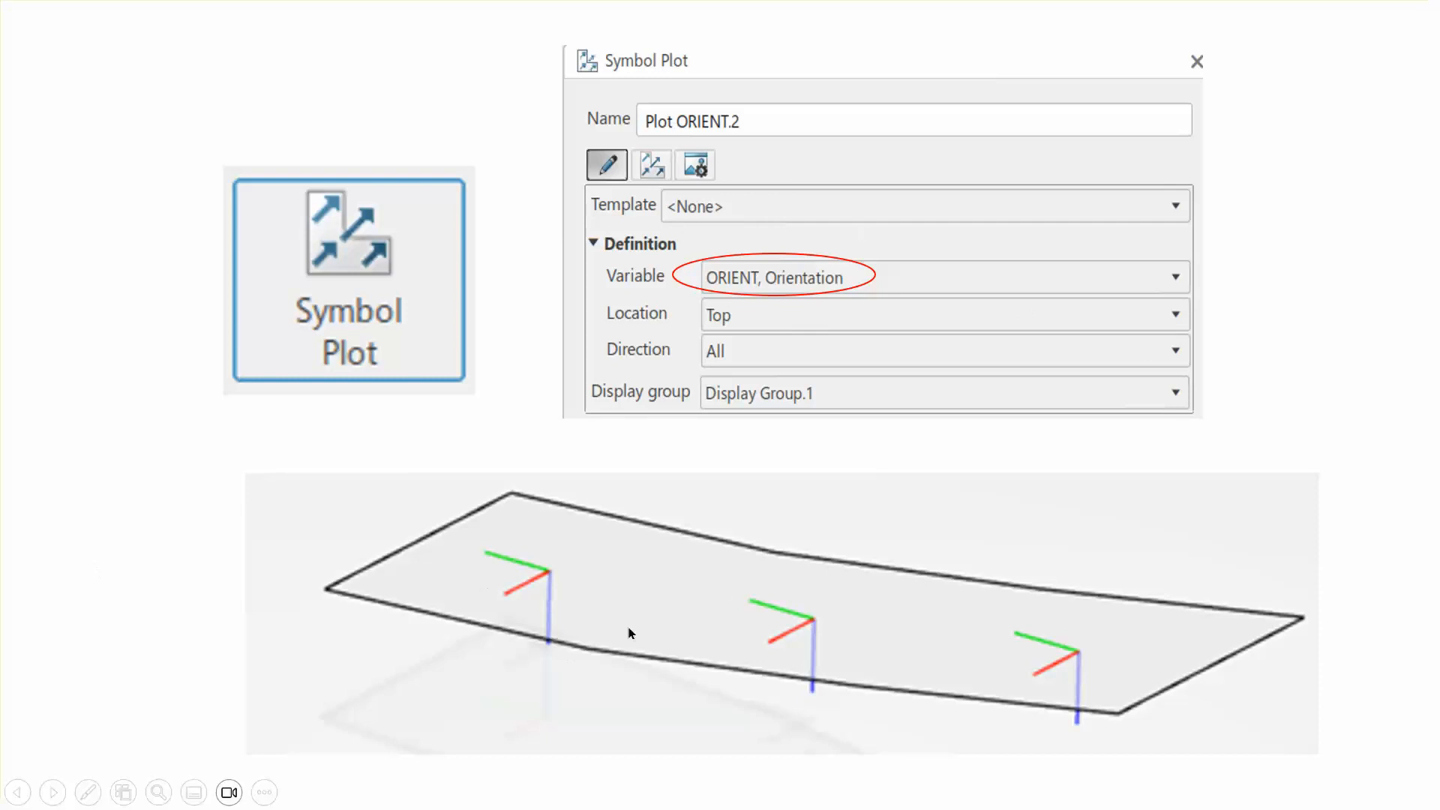
- Page through the presentation slides on positive and negative sides of shell elements and pressure directions
{"action": "left_click", "coordinate": [1386, 352]}
{"action": "left_click", "coordinate": [1373, 360]}
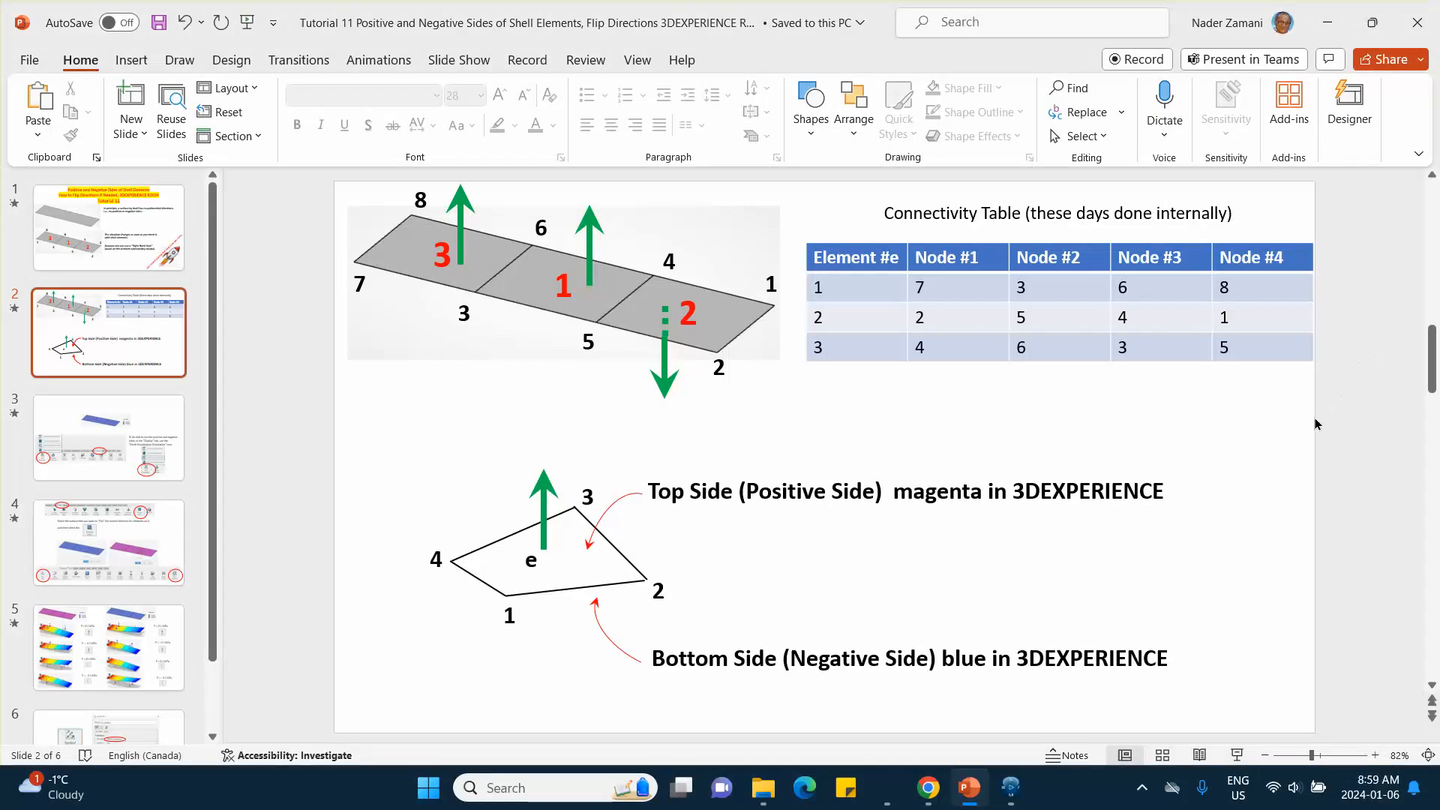
{"action": "left_click", "coordinate": [111, 452]}
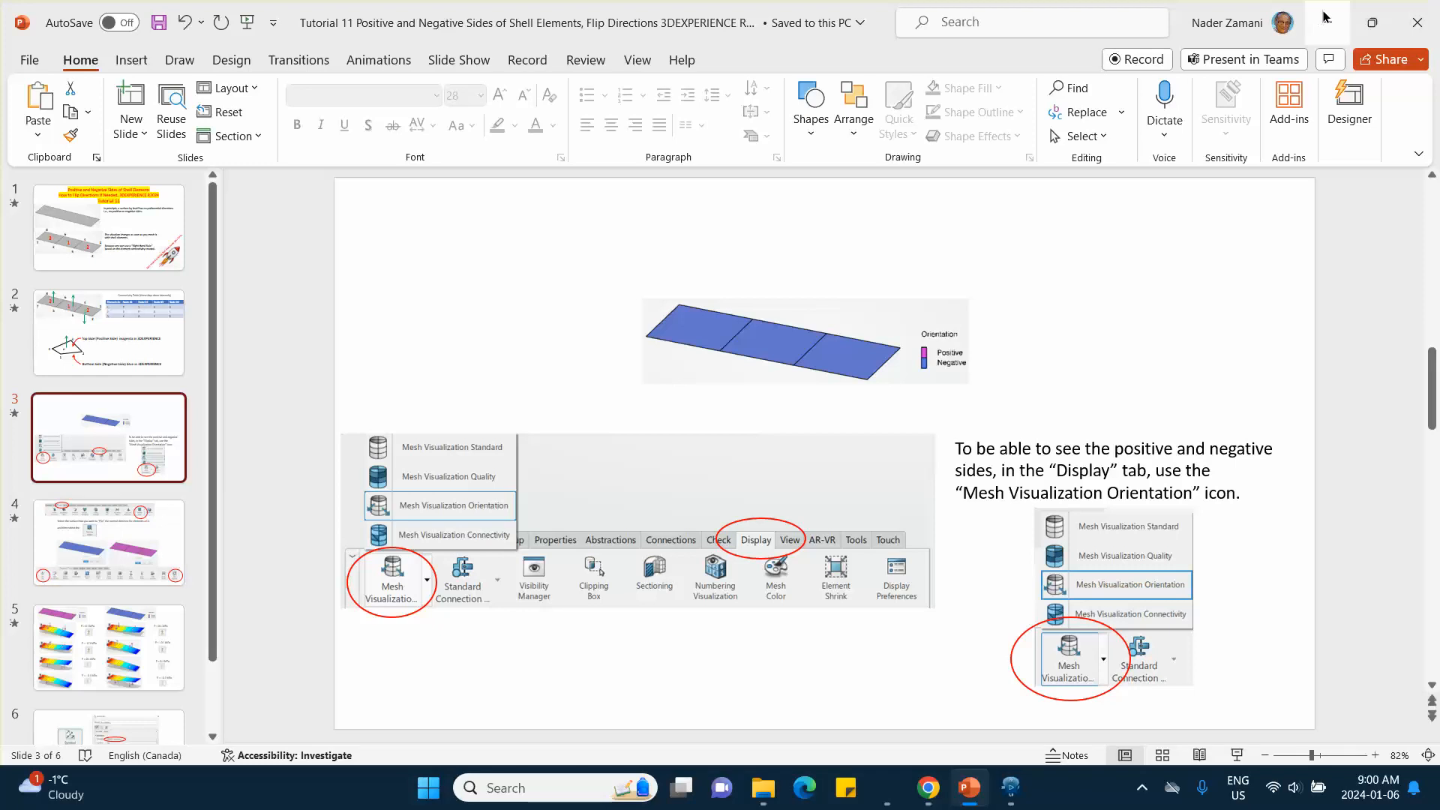
{"action": "left_click", "coordinate": [113, 648]}
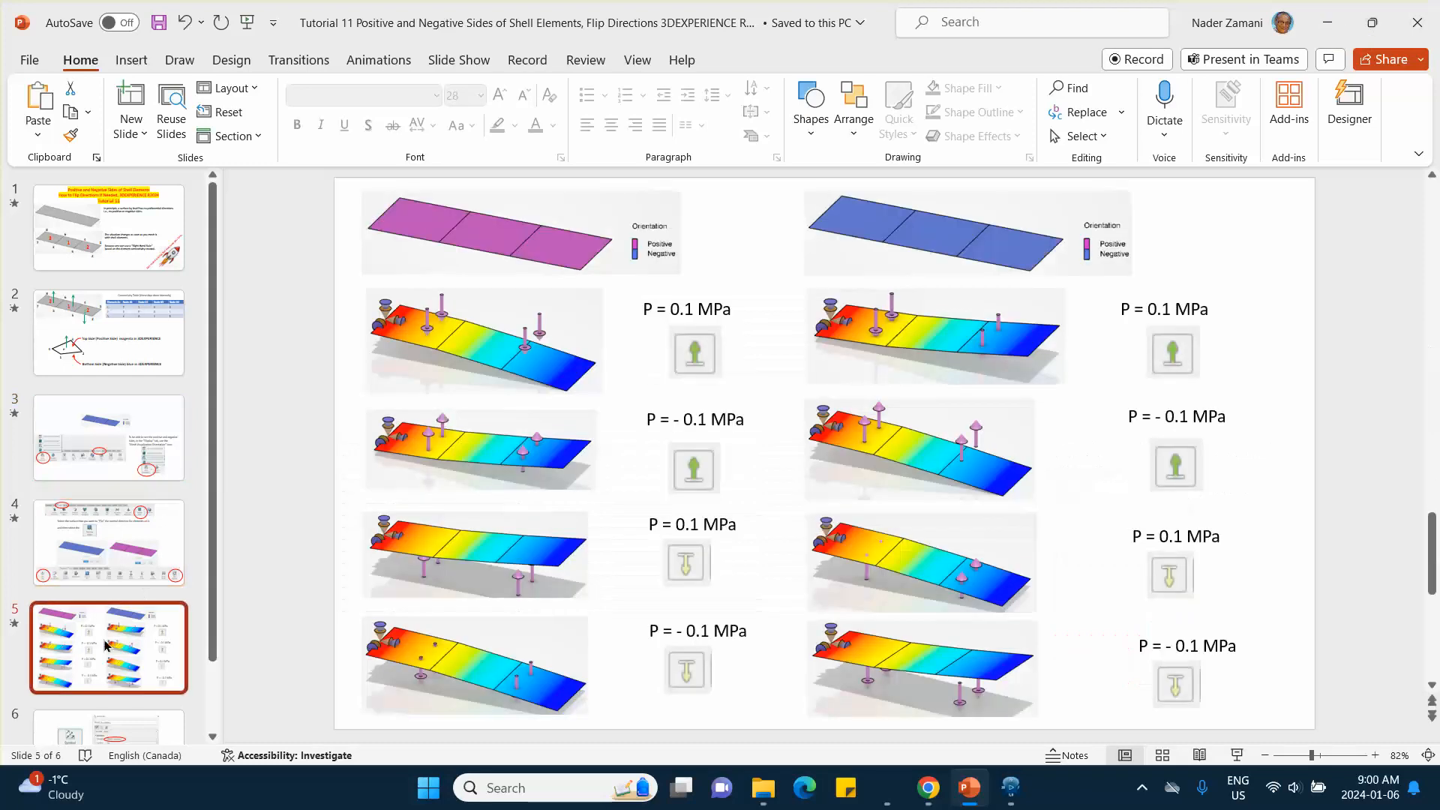
- Switch from the presentation to the 3DEXPERIENCE window with the empty 3D Shape
{"action": "left_click", "coordinate": [1327, 22]}
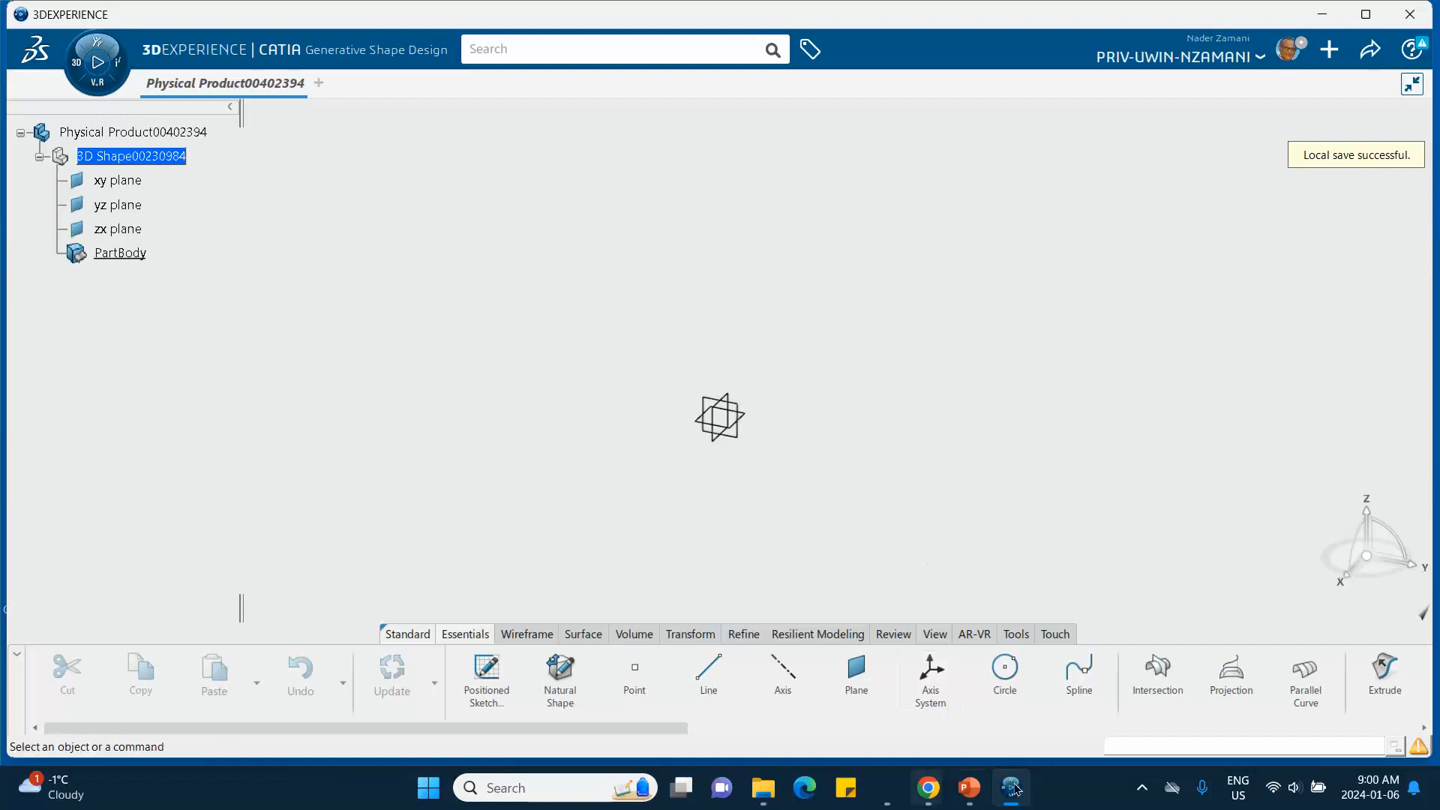
{"action": "left_click", "coordinate": [1141, 788]}
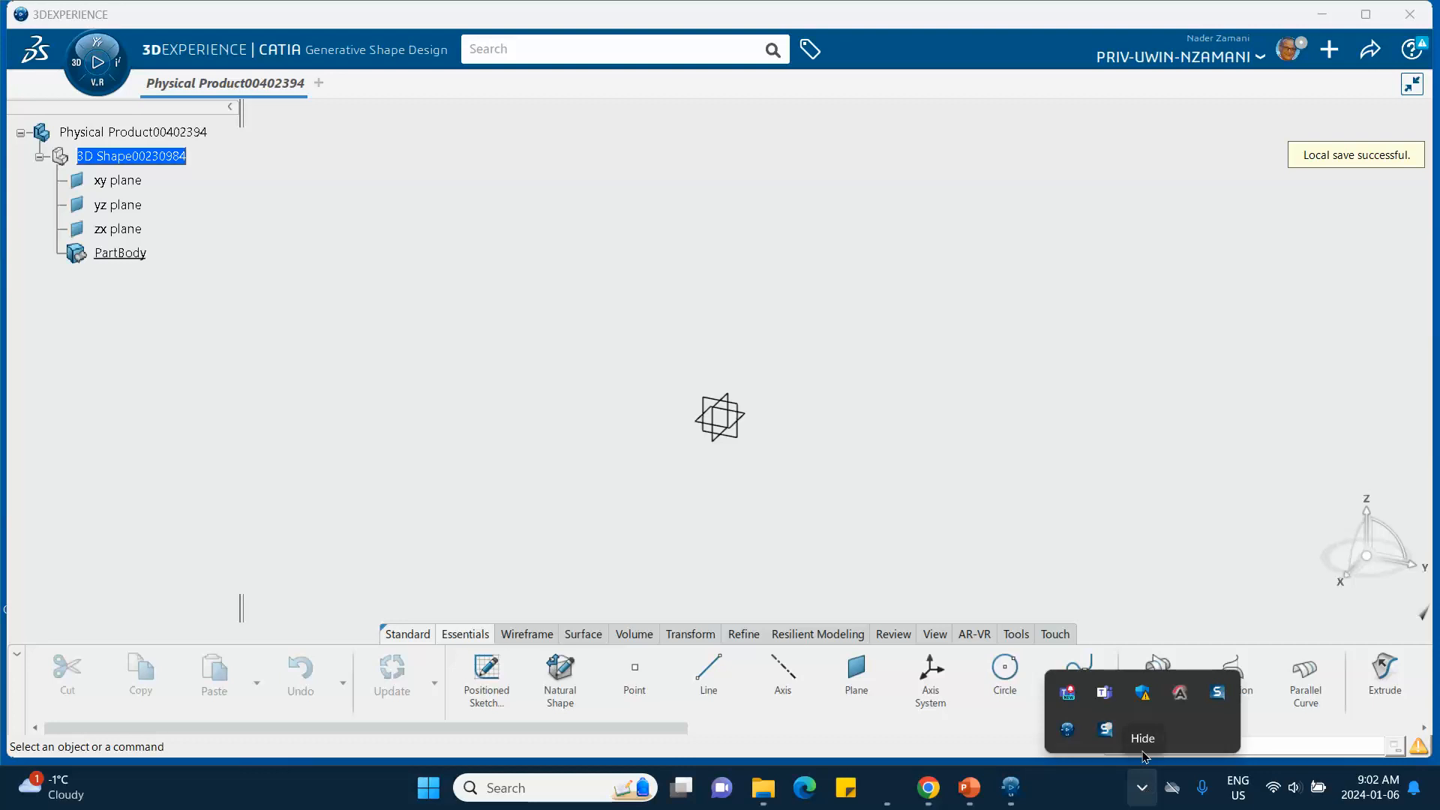
{"action": "left_click", "coordinate": [1143, 788]}
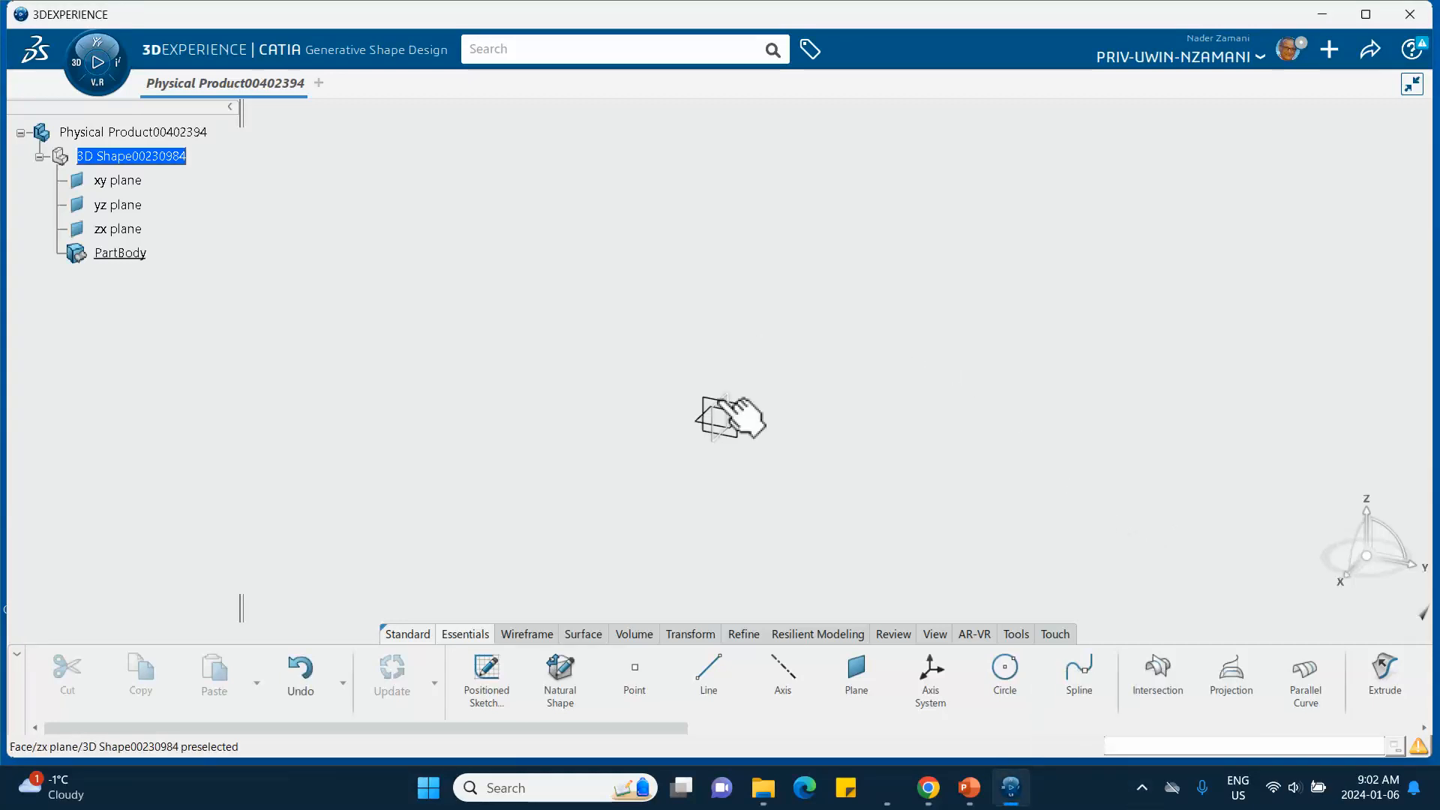
- Start a sketch on the zx plane and draw a horizontal line about 50 mm long above the origin
{"action": "mouse_move", "coordinate": [729, 397]}
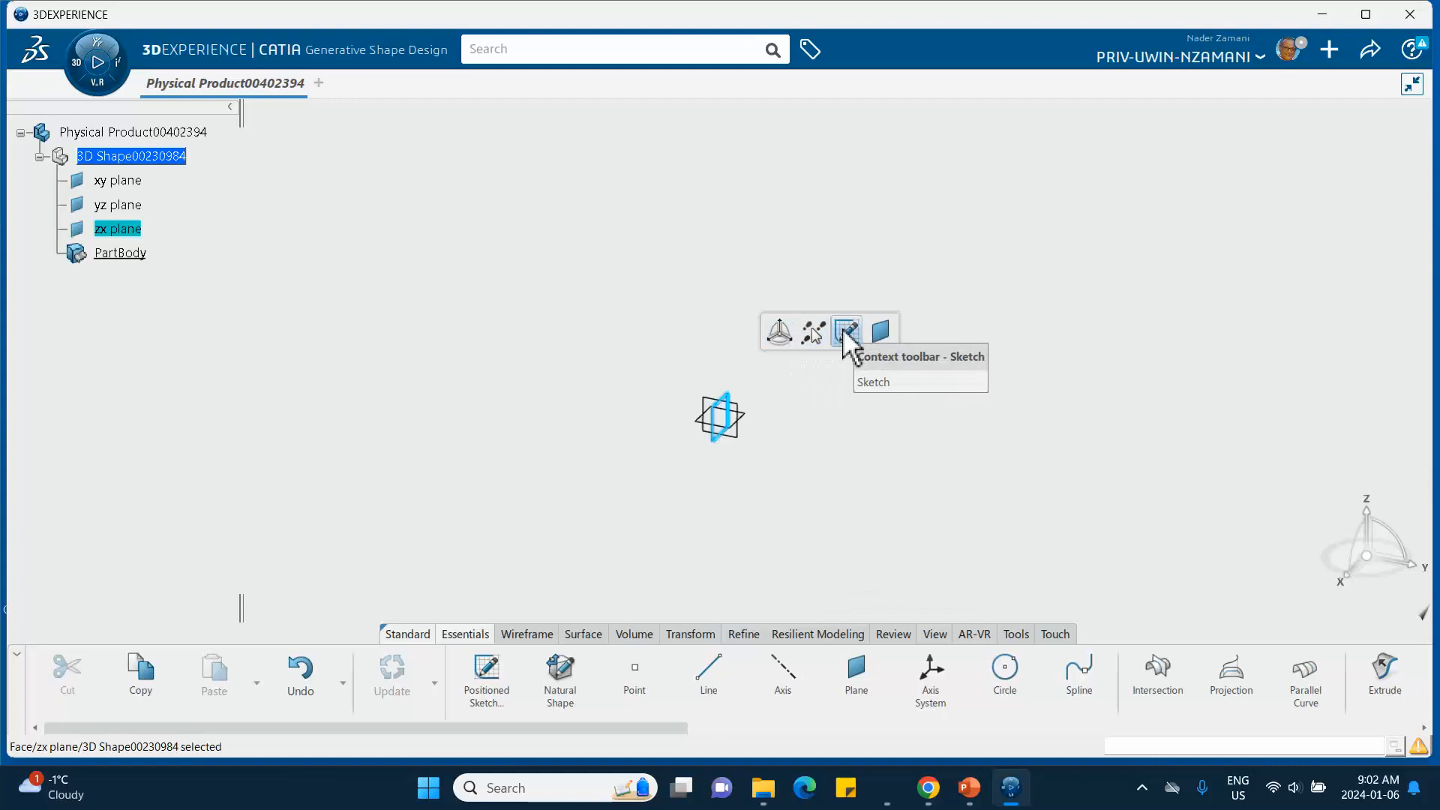
{"action": "left_click", "coordinate": [844, 331]}
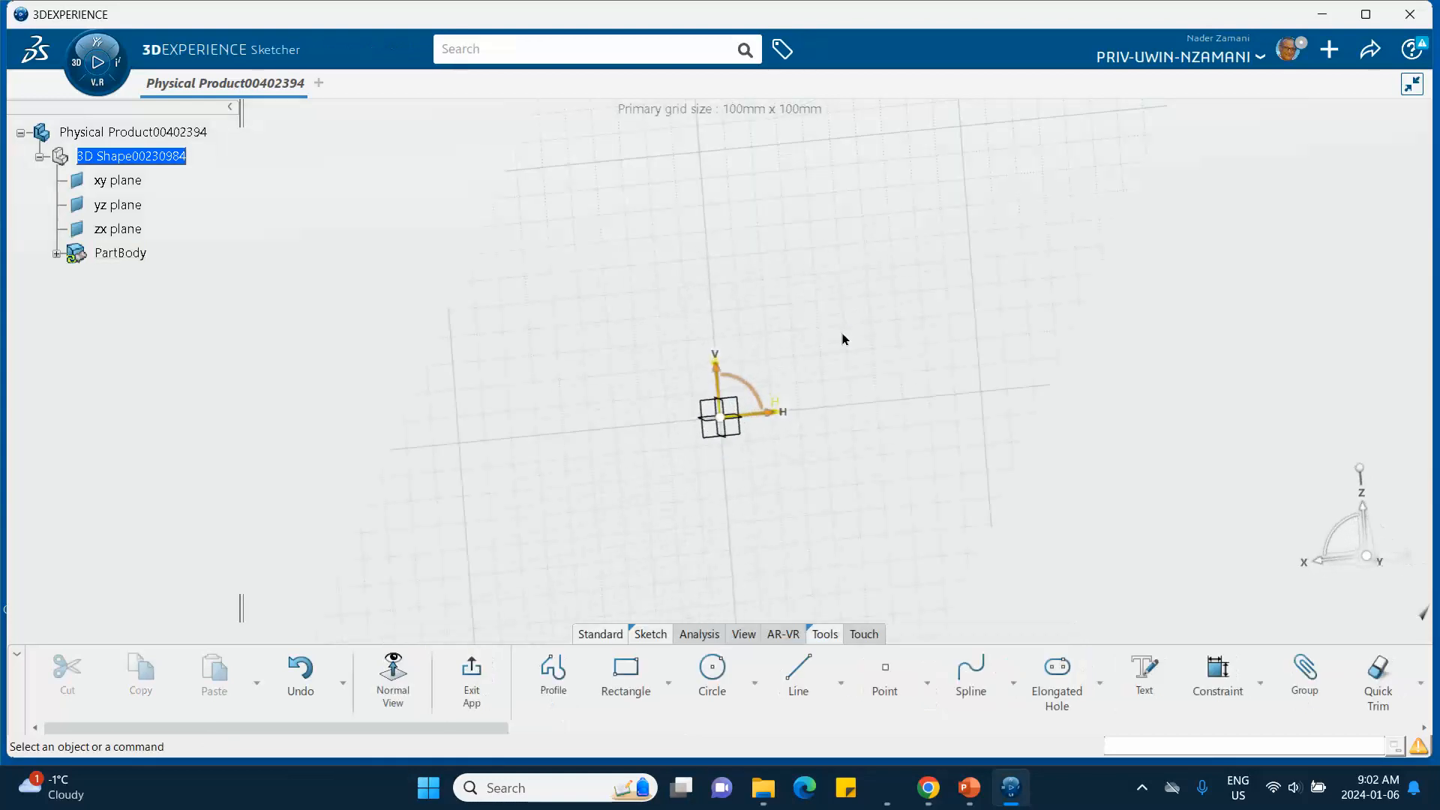
{"action": "left_click", "coordinate": [806, 679]}
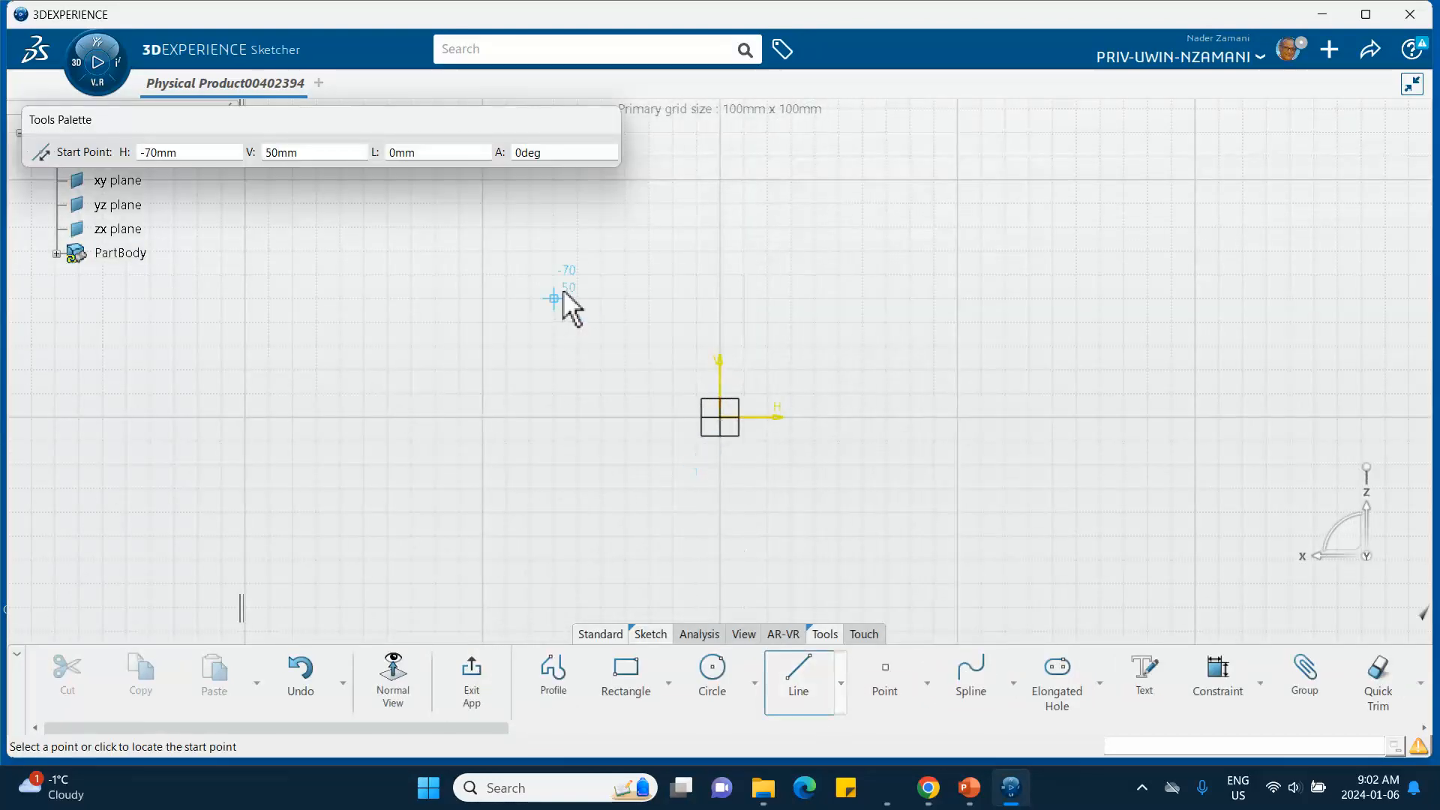
{"action": "left_click", "coordinate": [581, 279]}
{"action": "left_click", "coordinate": [469, 278]}
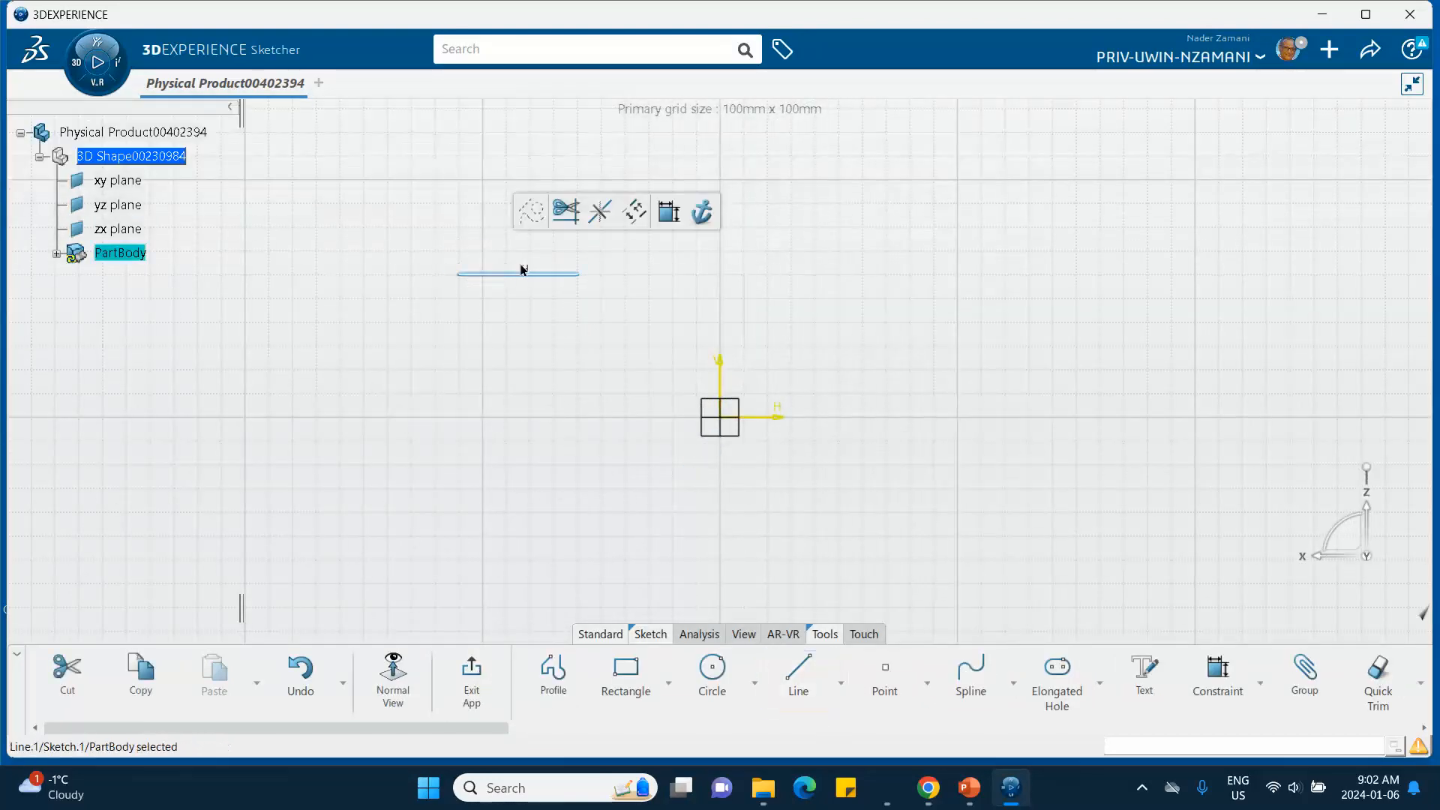
- Constrain the line's length to 40 mm
{"action": "left_click", "coordinate": [1209, 684]}
{"action": "left_click", "coordinate": [545, 330]}
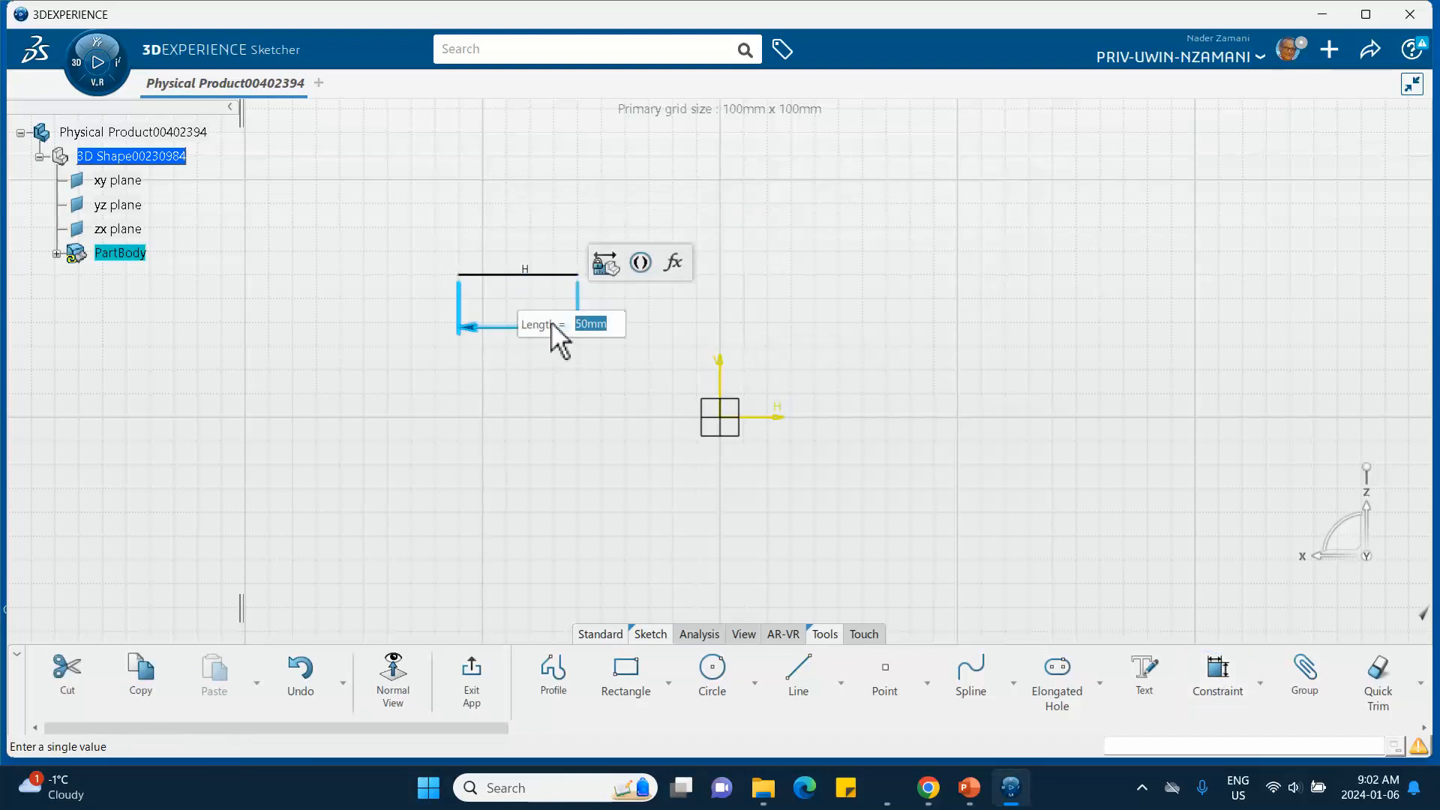
{"action": "type", "text": "40"}
{"action": "key", "text": "Return"}
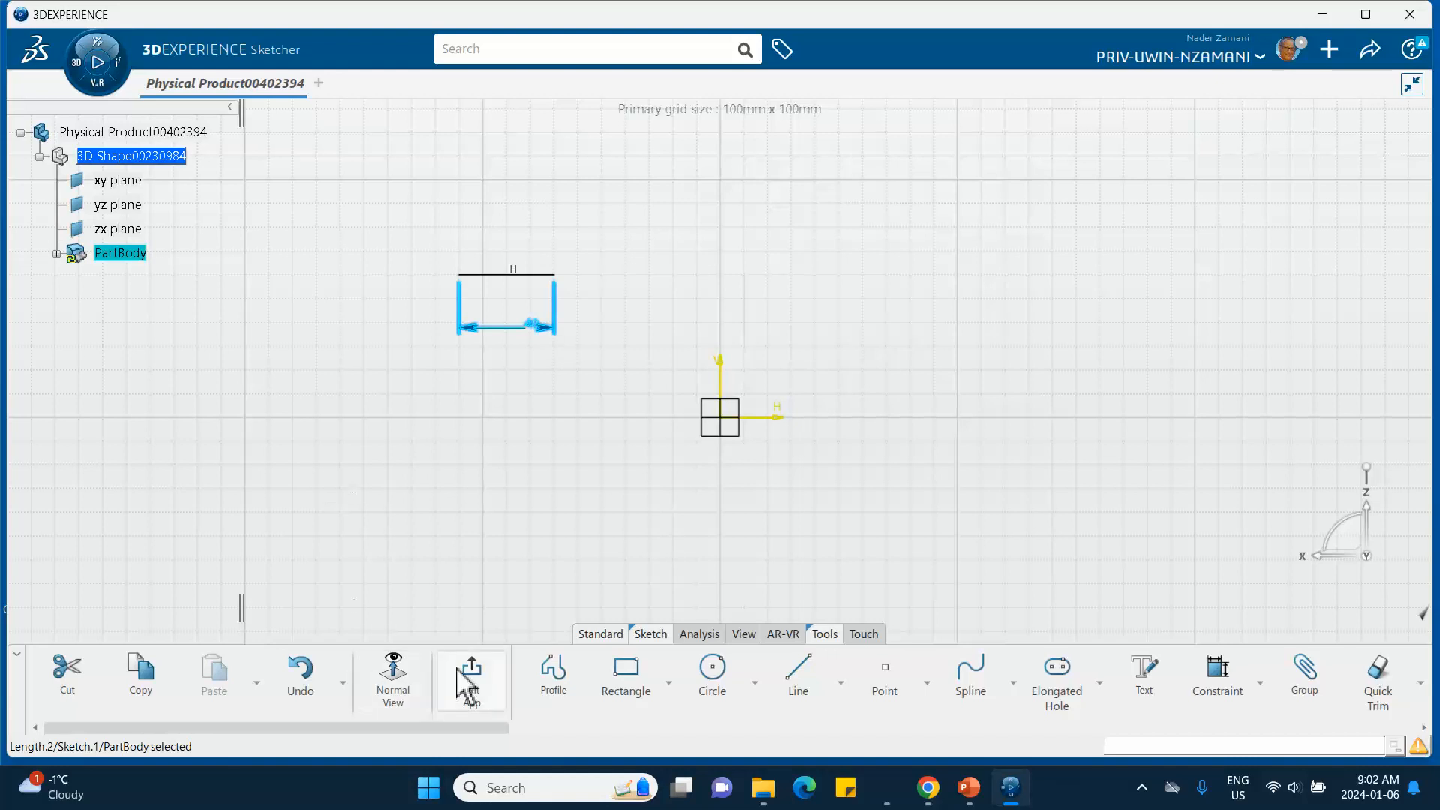
- Leave the sketch and extrude the line into a surface 120 mm long
{"action": "left_click", "coordinate": [468, 679]}
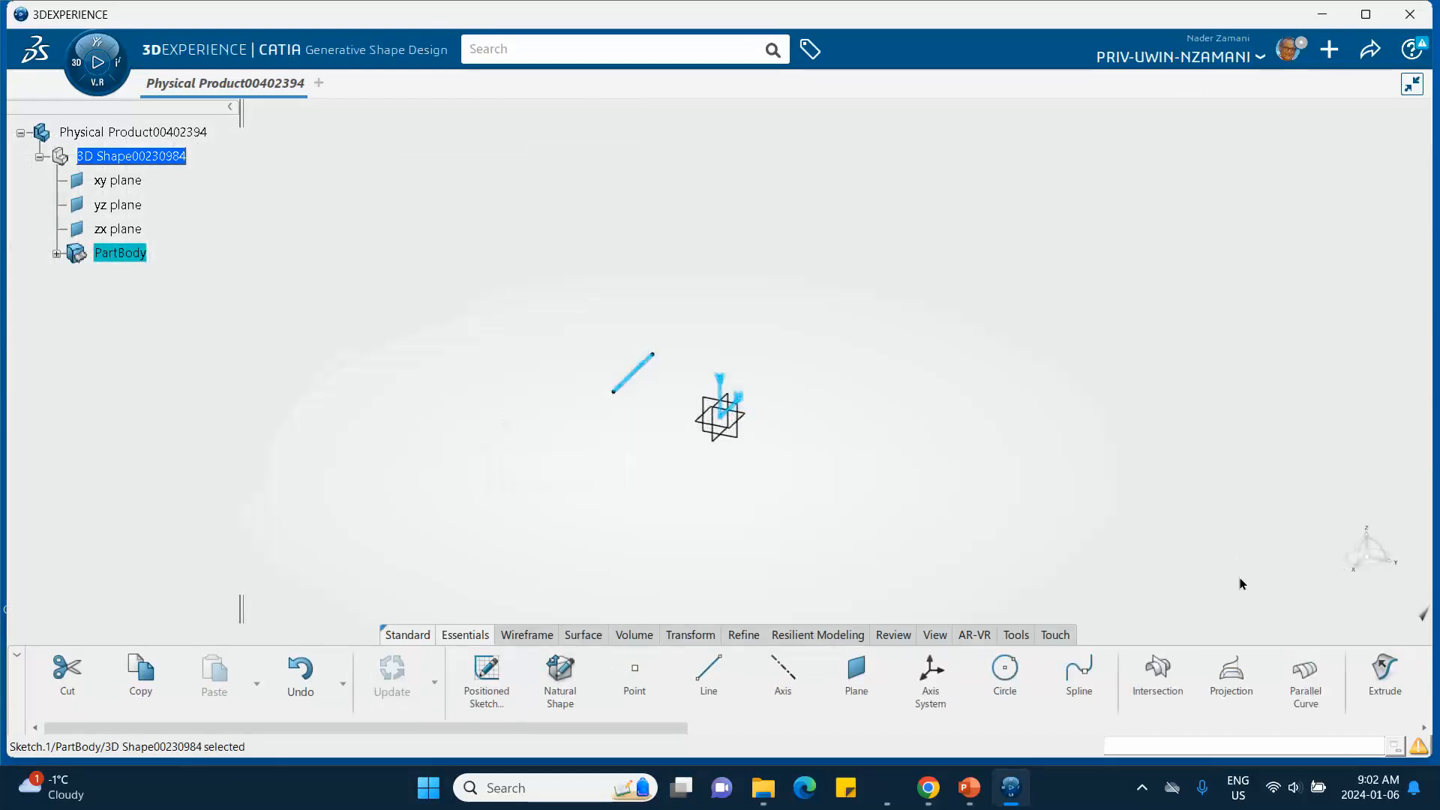
{"action": "left_click", "coordinate": [580, 634]}
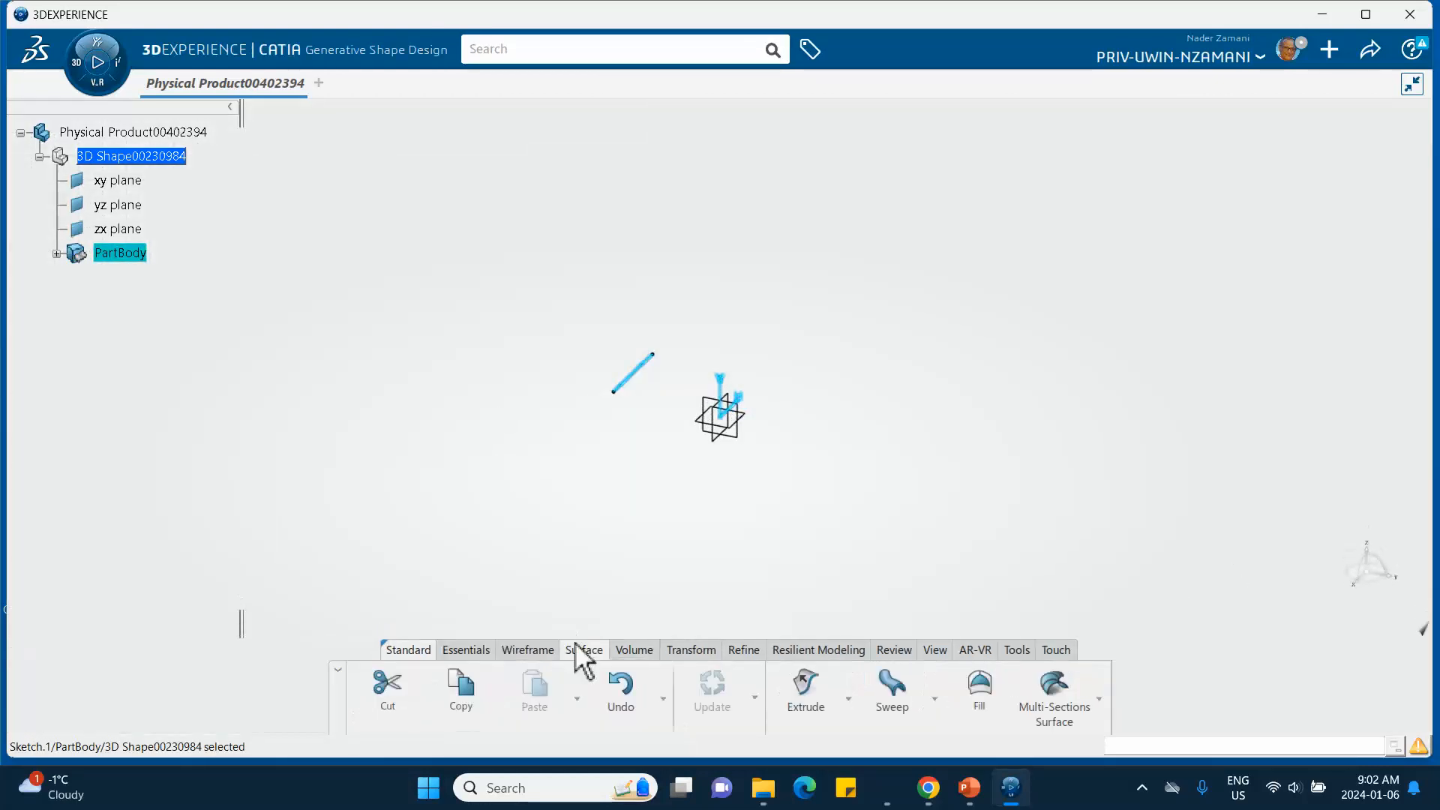
{"action": "left_click", "coordinate": [814, 692]}
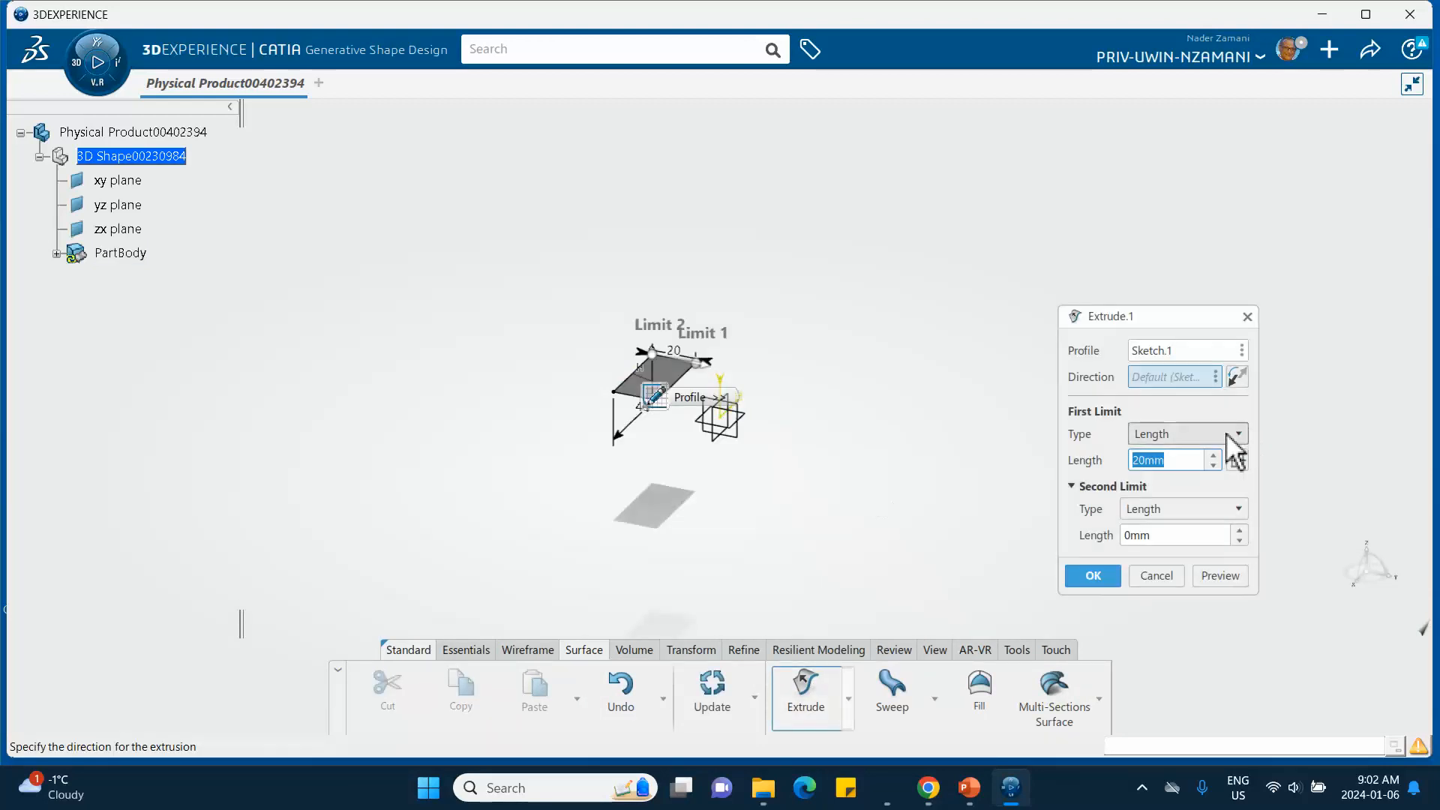
{"action": "type", "text": "120"}
{"action": "key", "text": "Return"}
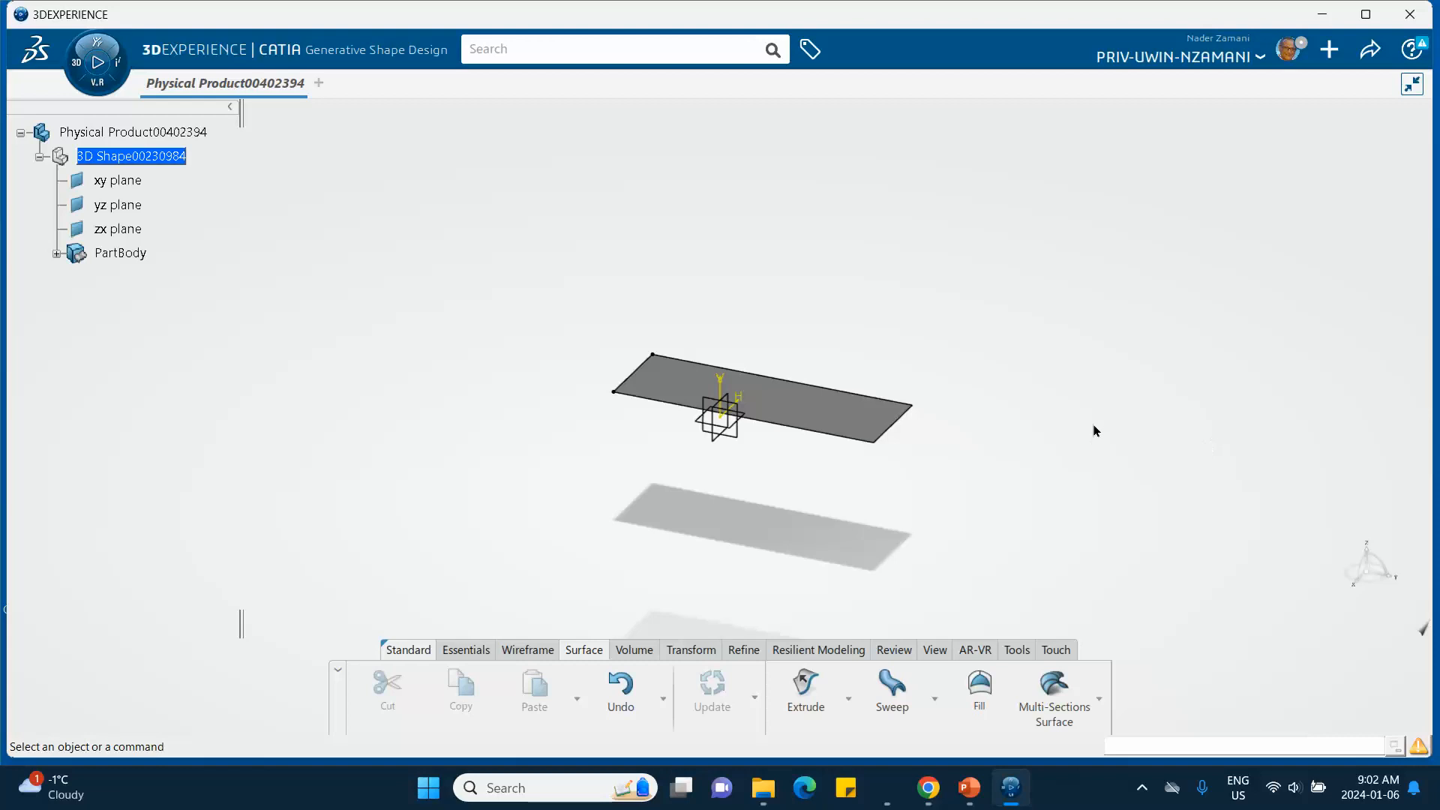
- Hide the xy, yz and zx planes and Sketch.1
{"action": "mouse_move", "coordinate": [926, 312]}
{"action": "middle_mouse_down"}
{"action": "mouse_move", "coordinate": [874, 298]}
{"action": "mouse_move", "coordinate": [890, 245]}
{"action": "mouse_move", "coordinate": [874, 223]}
{"action": "mouse_move", "coordinate": [932, 305]}
{"action": "middle_mouse_up"}
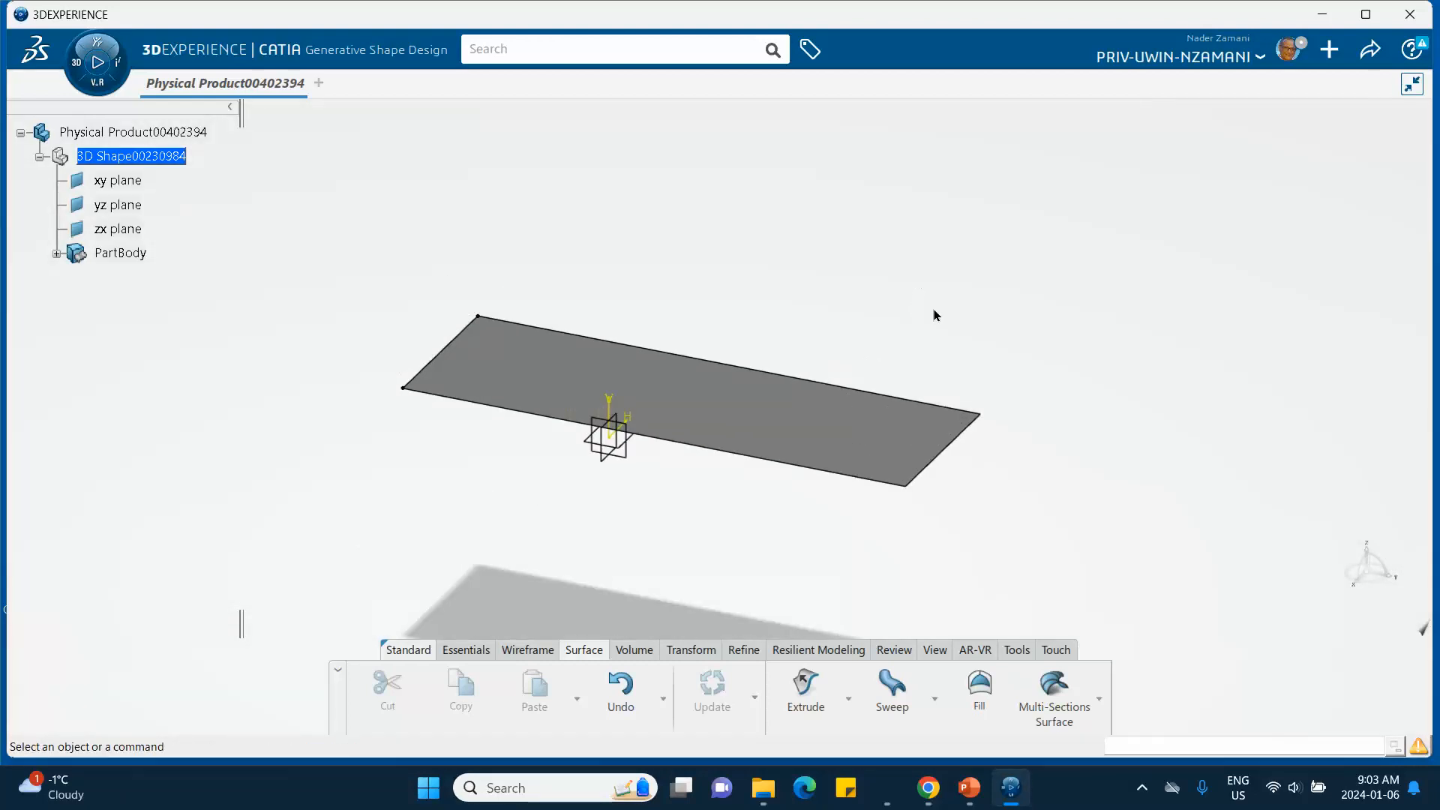
{"action": "left_click", "coordinate": [123, 181]}
{"action": "left_click", "coordinate": [134, 231], "text": "shift"}
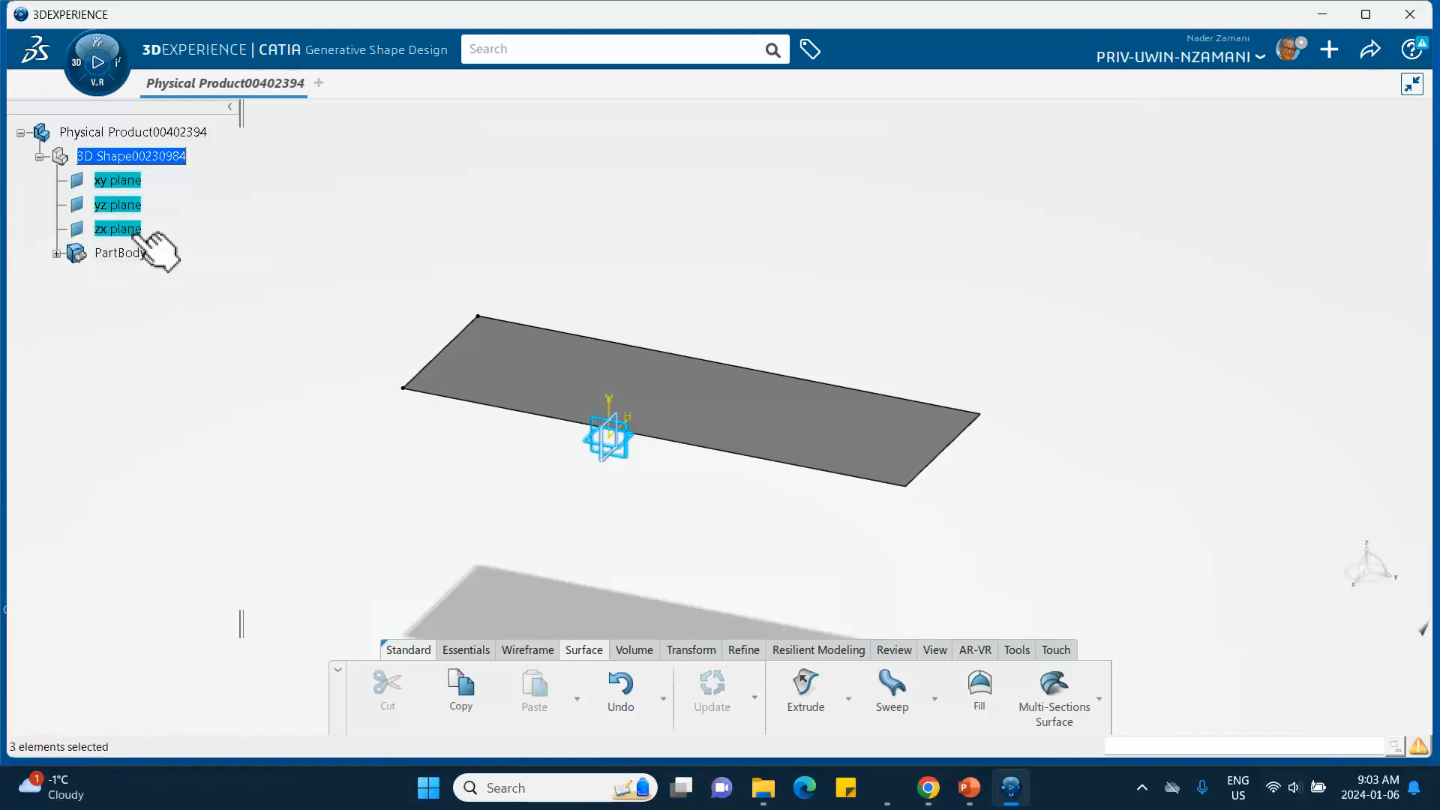
{"action": "right_click", "coordinate": [134, 231]}
{"action": "left_click", "coordinate": [172, 299]}
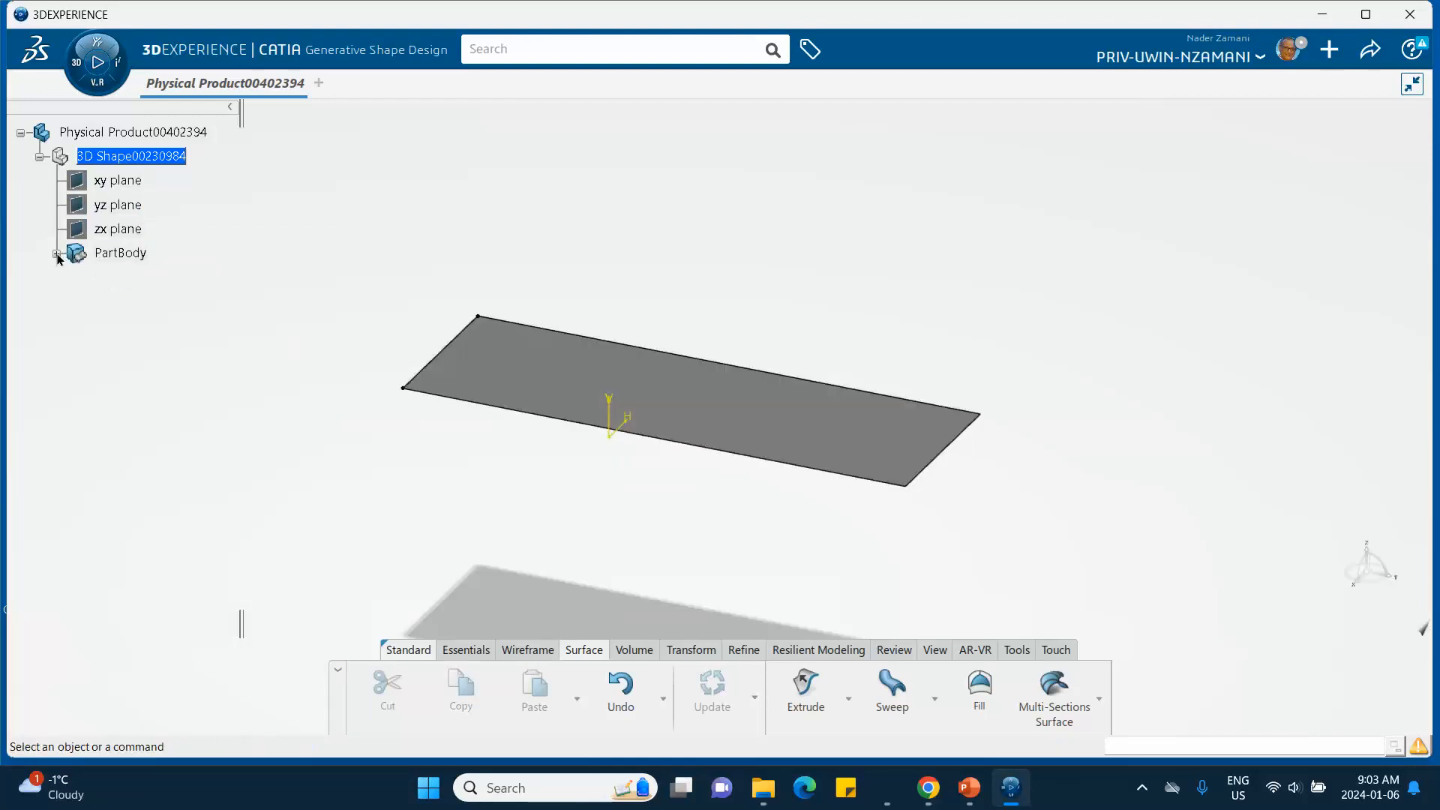
{"action": "left_click", "coordinate": [57, 254]}
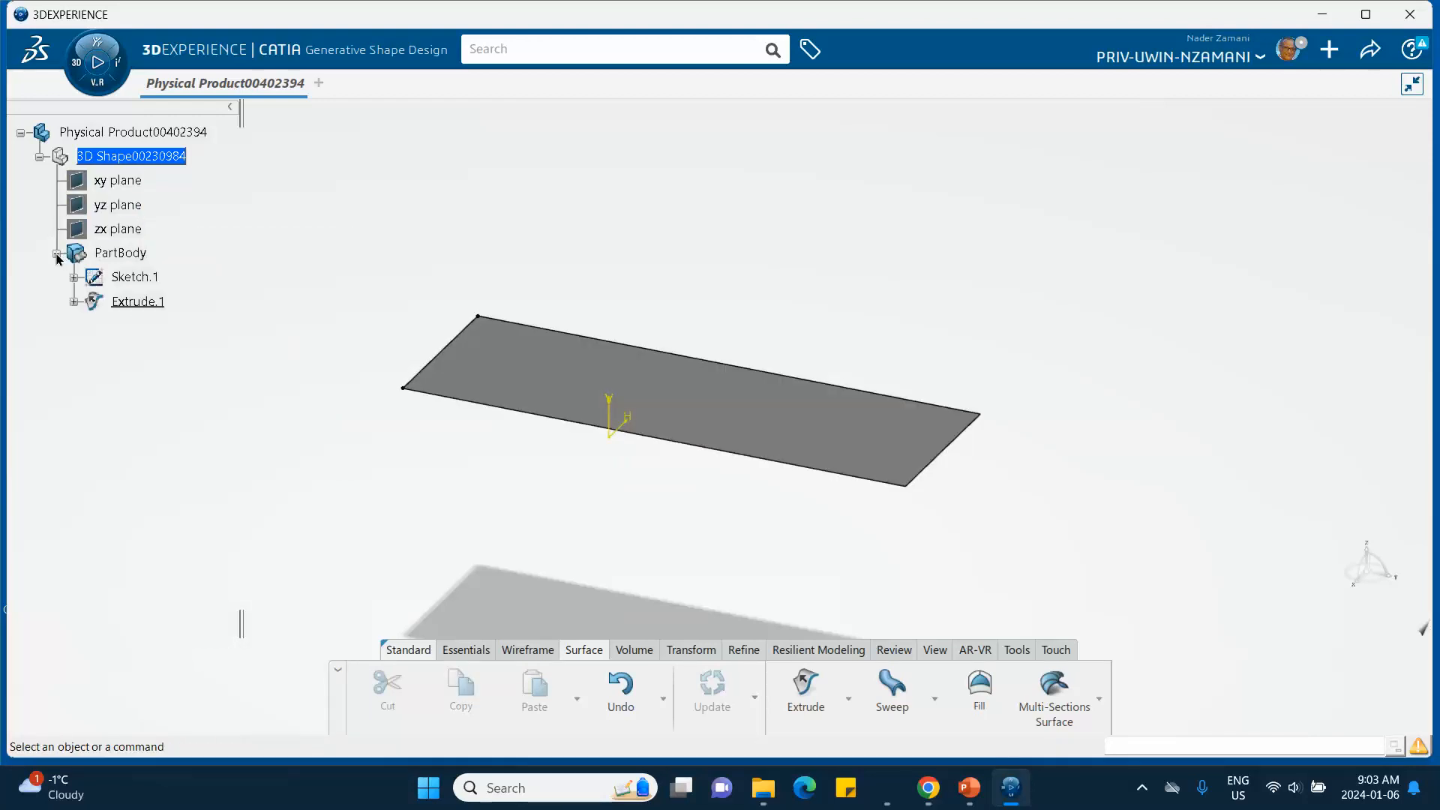
{"action": "right_click", "coordinate": [139, 279]}
{"action": "left_click", "coordinate": [171, 319]}
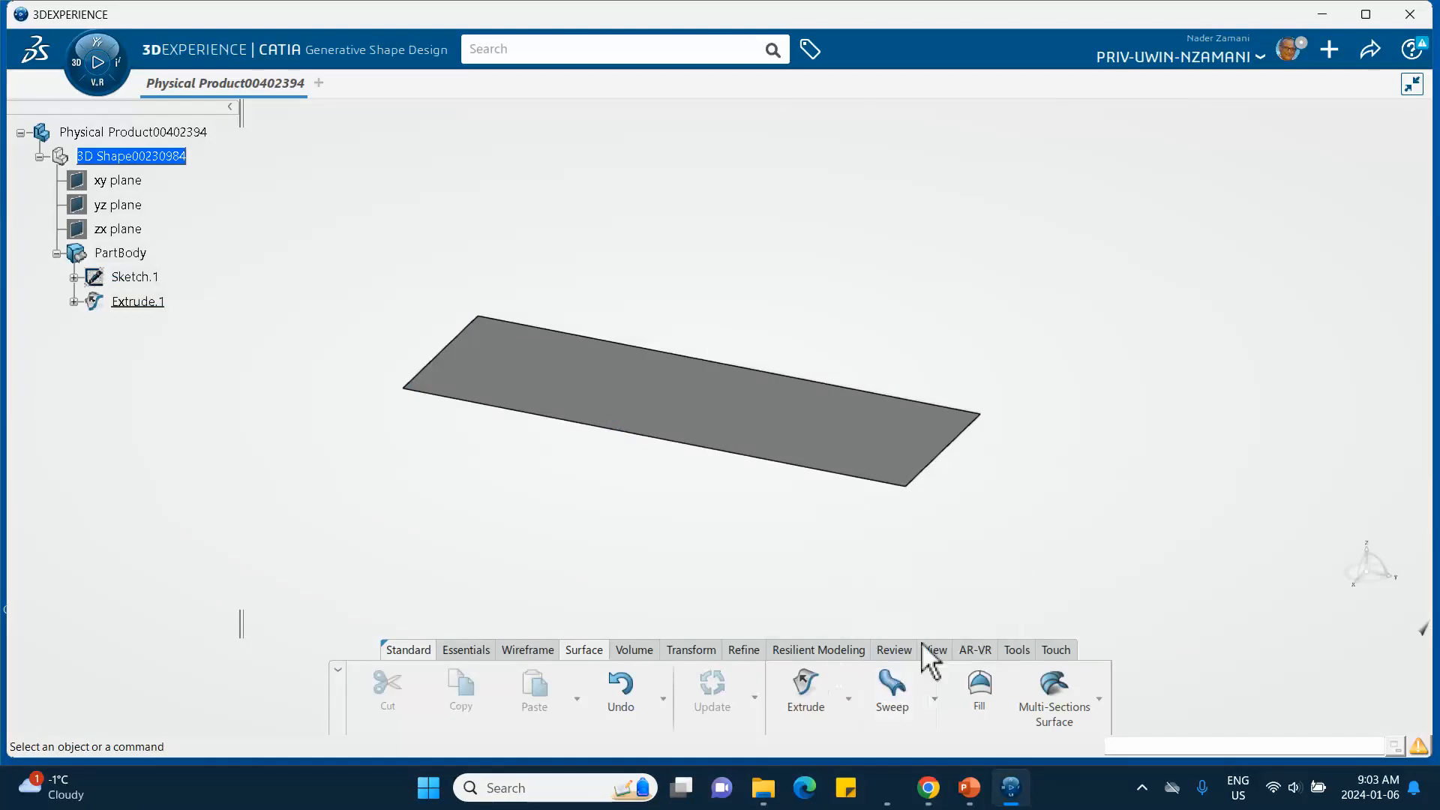
- Create a new core material named January 6 2024 Steel with the Simulation Domain
{"action": "left_click", "coordinate": [1015, 651]}
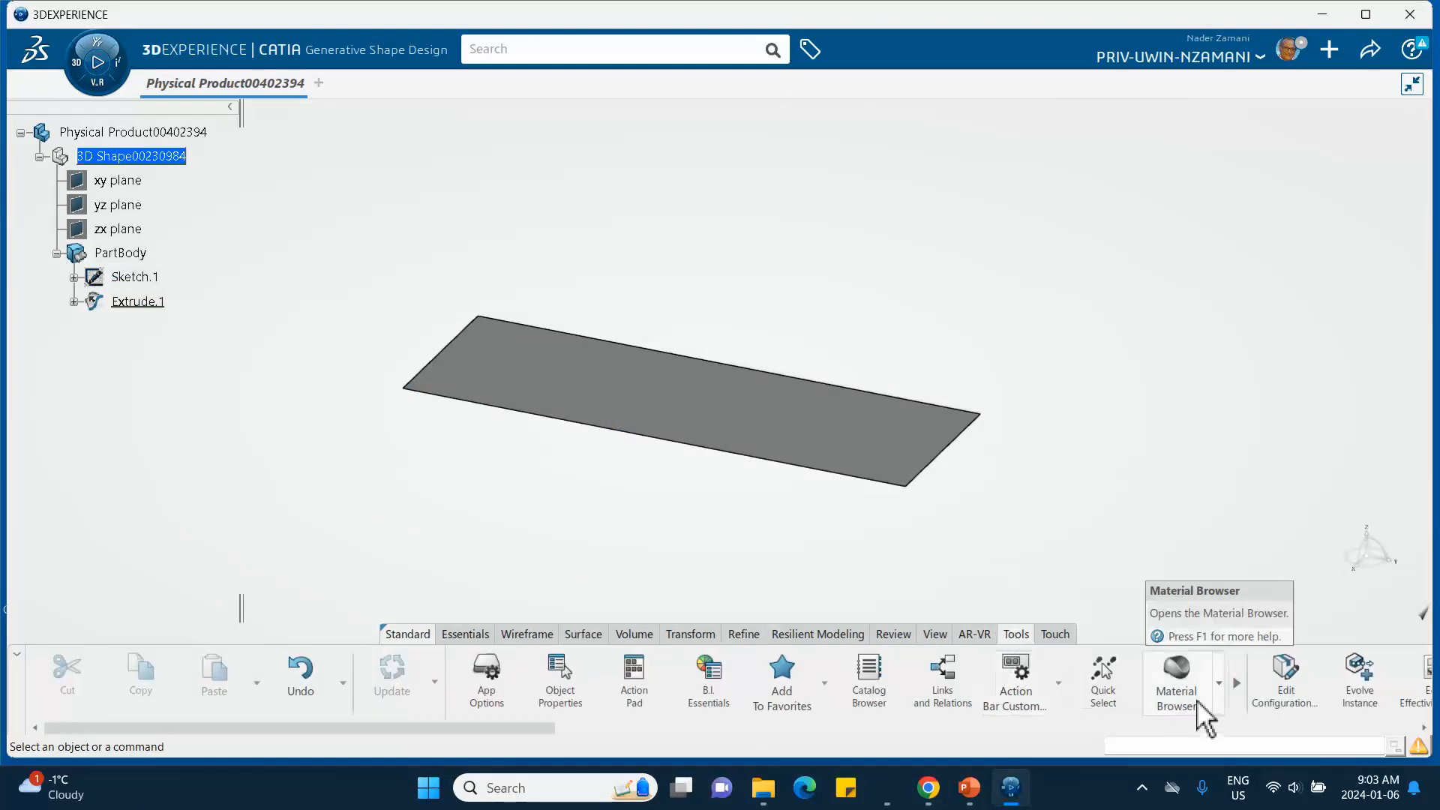
{"action": "left_click", "coordinate": [1218, 683]}
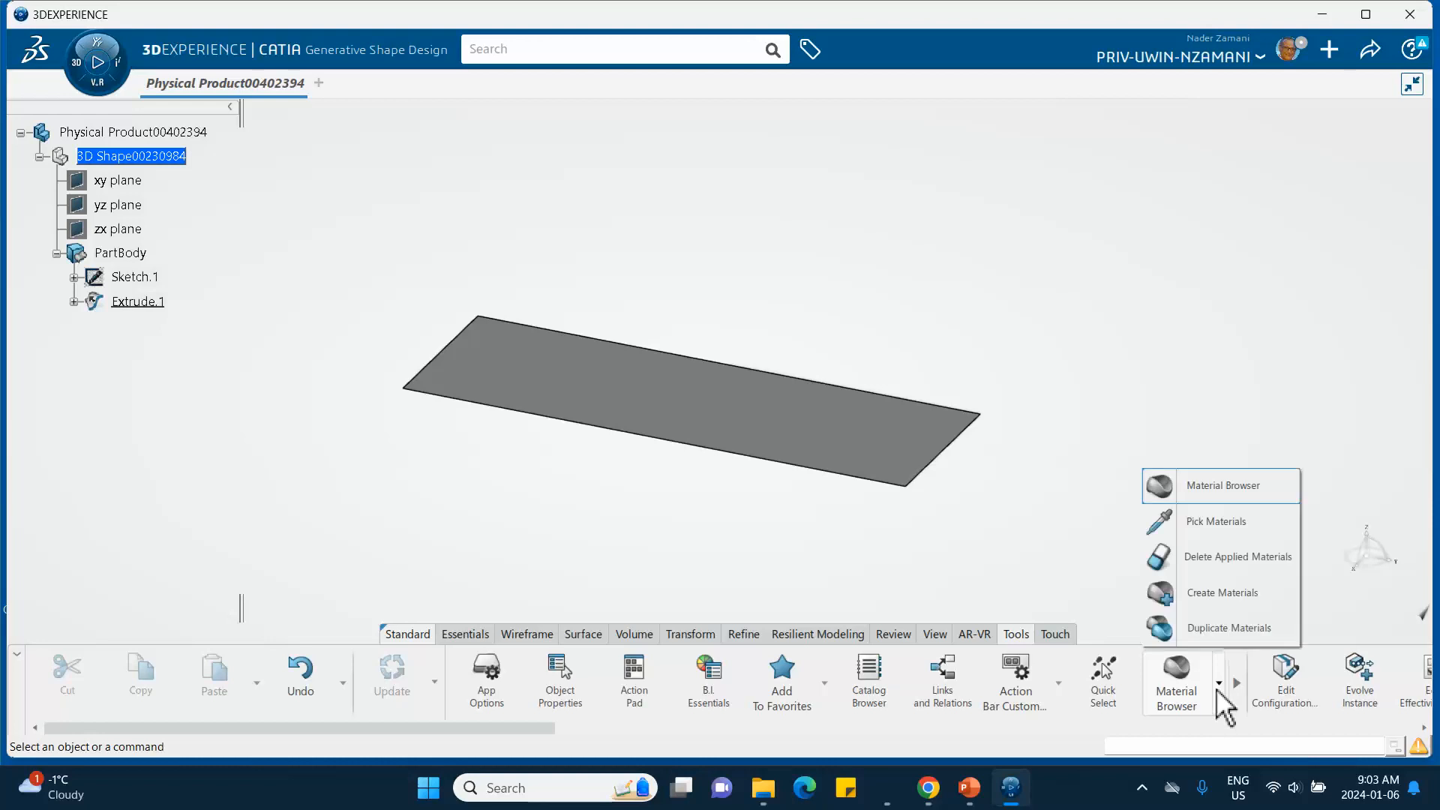
{"action": "left_click", "coordinate": [1203, 593]}
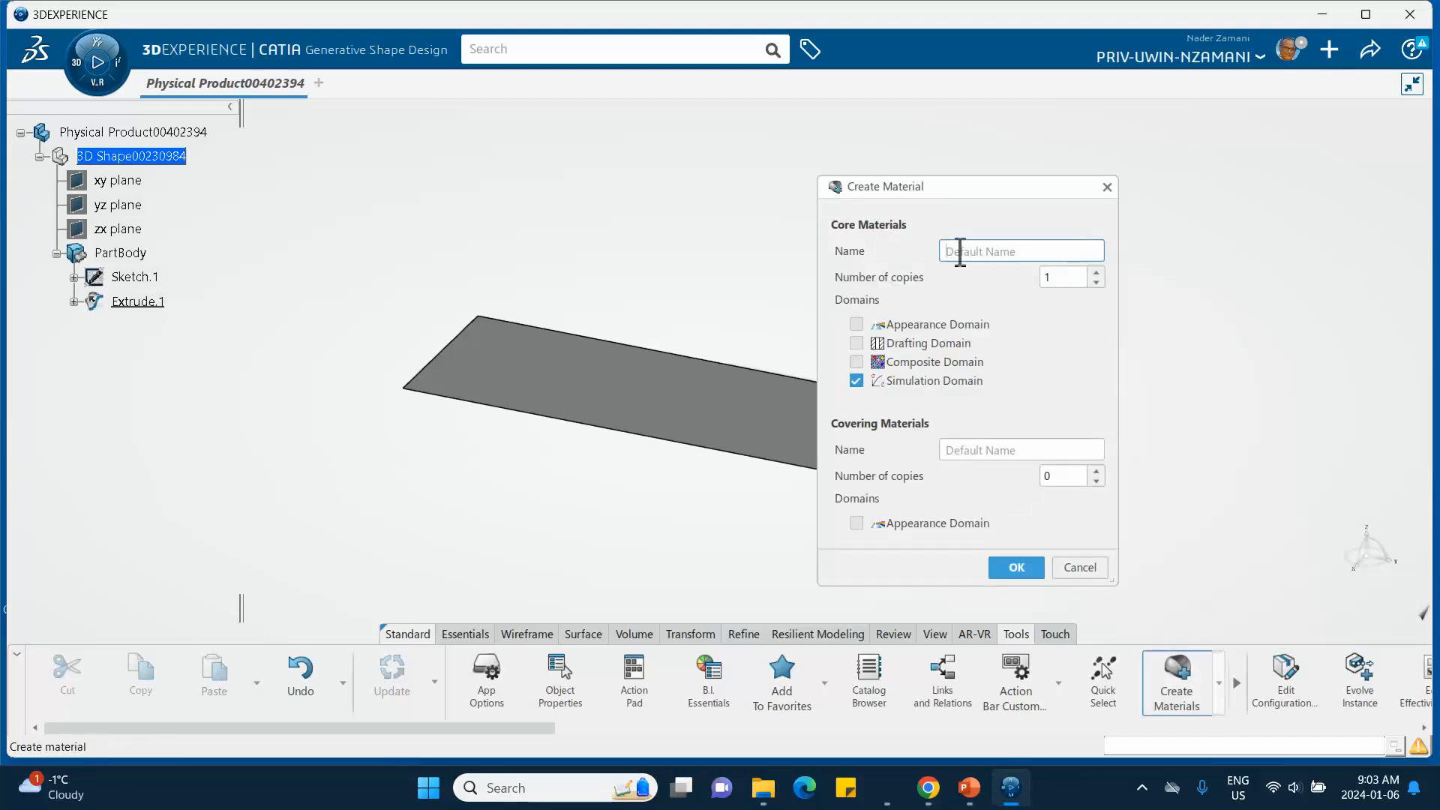
{"action": "type", "text": "January 6 2024 Steel"}
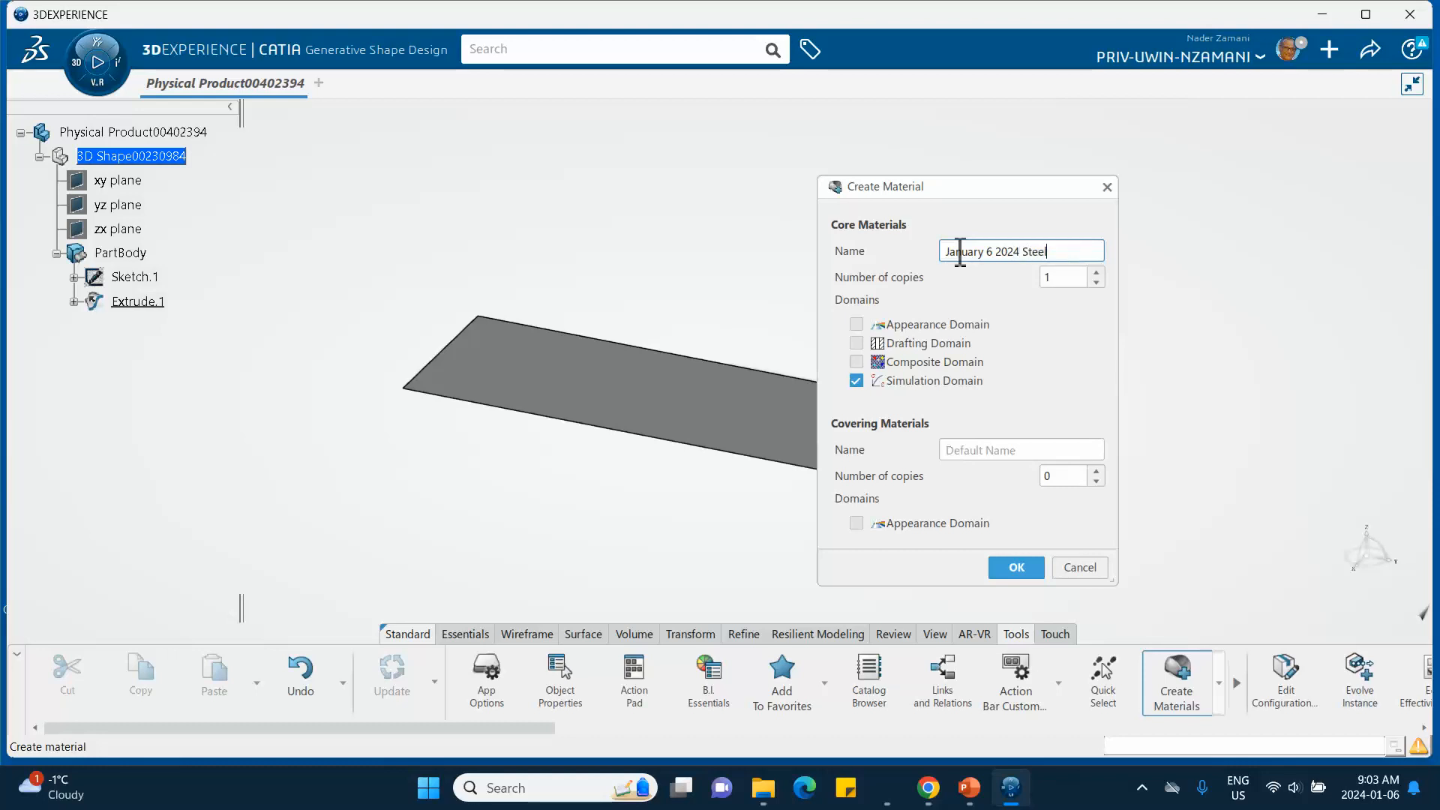
{"action": "left_click", "coordinate": [1019, 568]}
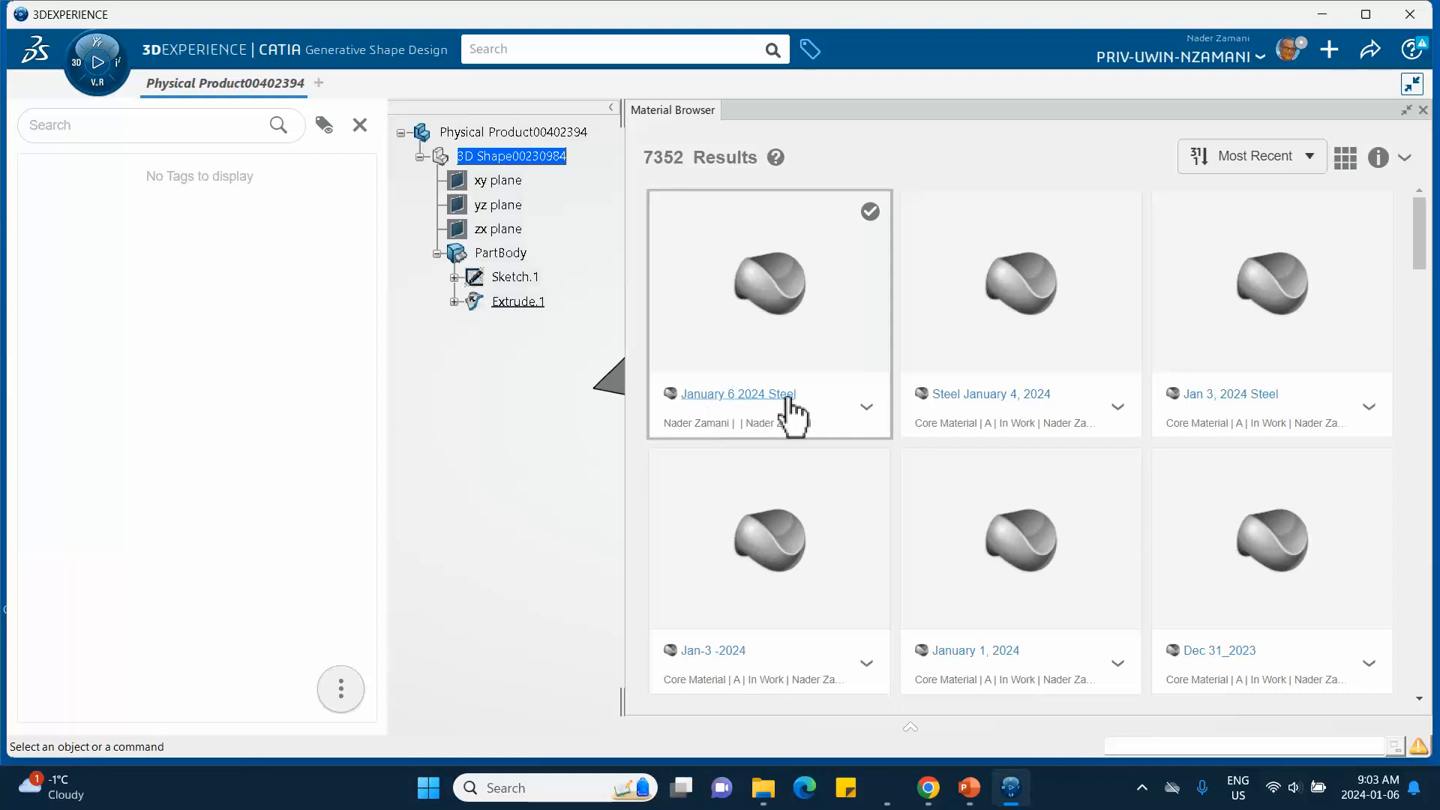
- Apply the January 6 2024 Steel material to Physical Product00402394 and confirm
{"action": "left_click", "coordinate": [868, 409]}
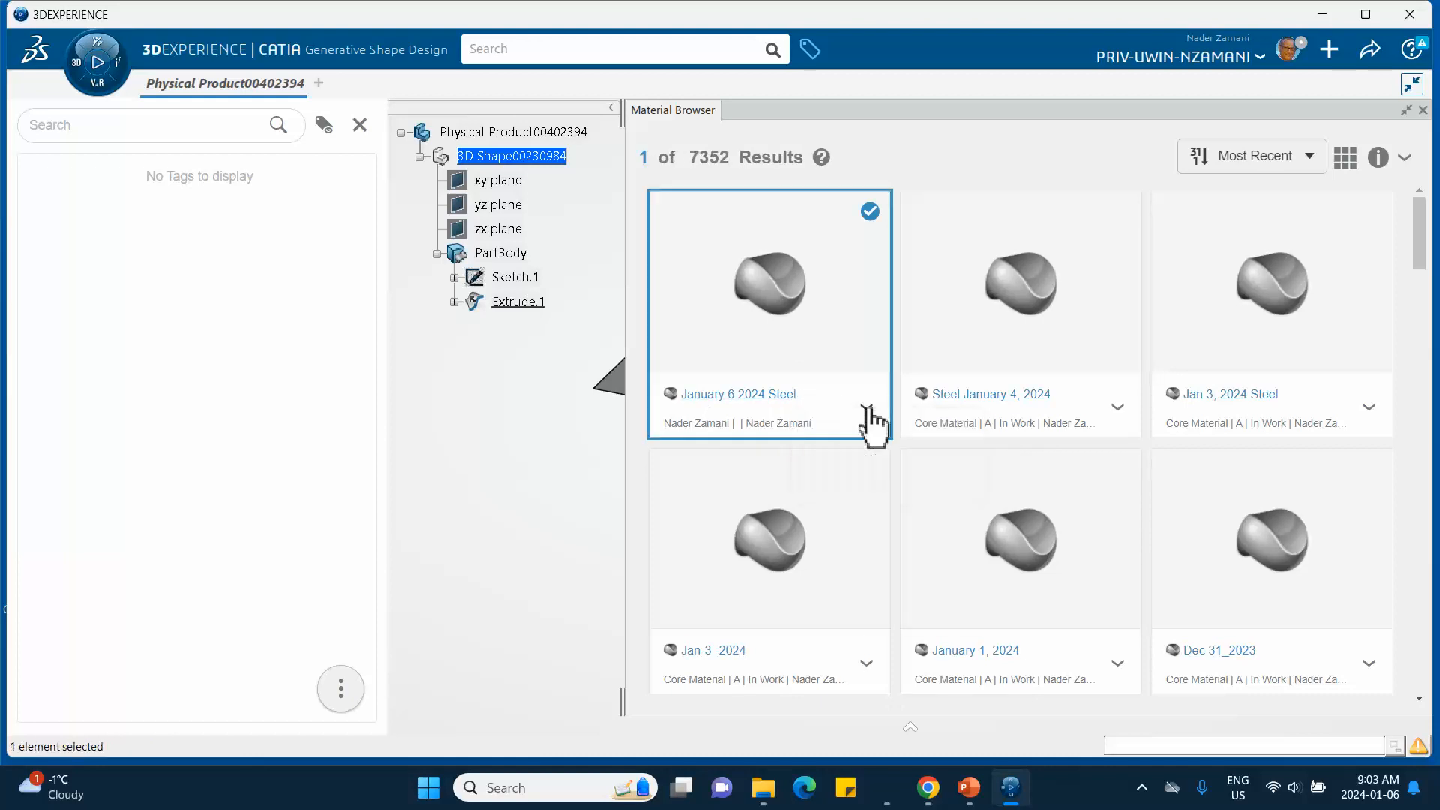
{"action": "left_click", "coordinate": [911, 494]}
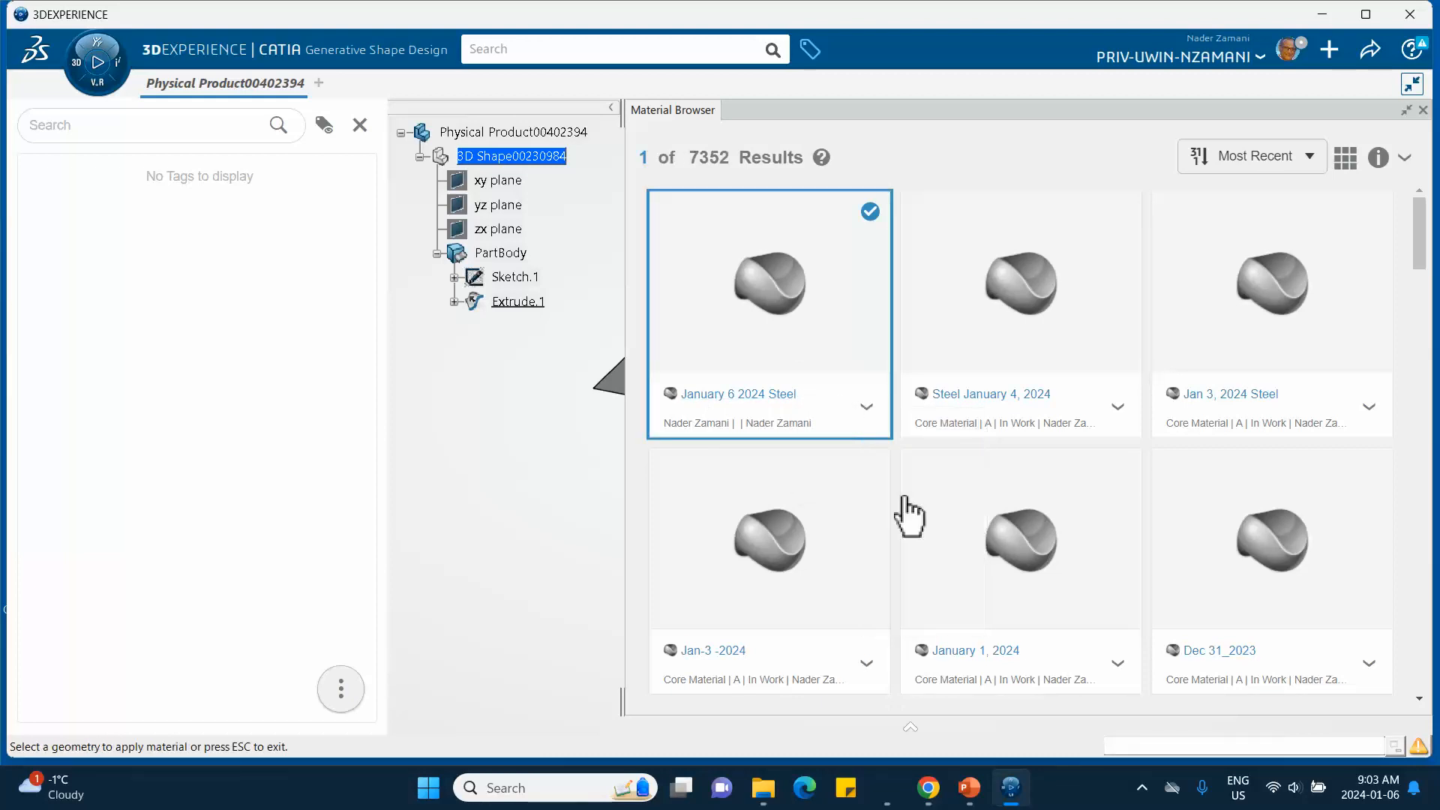
{"action": "left_click", "coordinate": [1423, 110]}
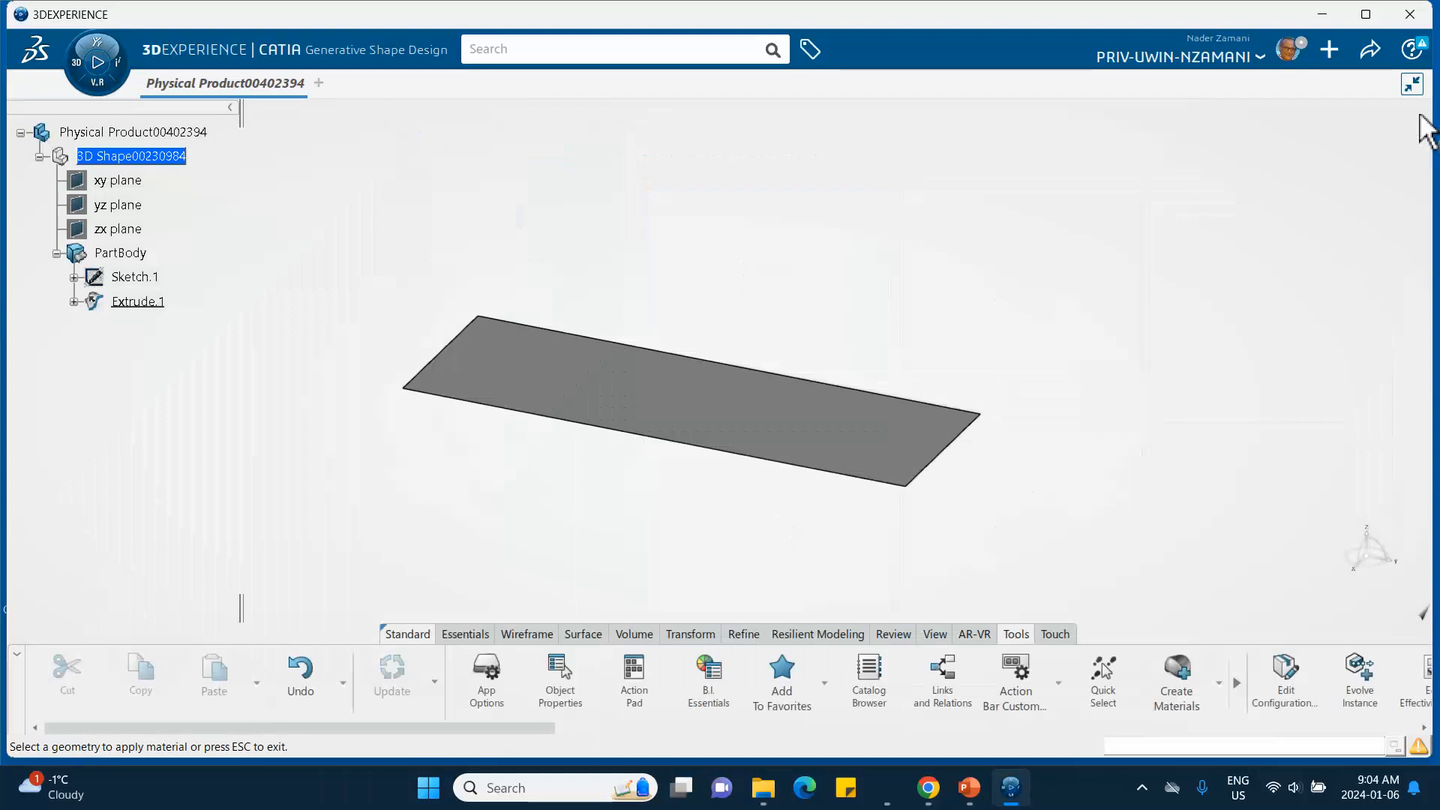
{"action": "left_click", "coordinate": [159, 129]}
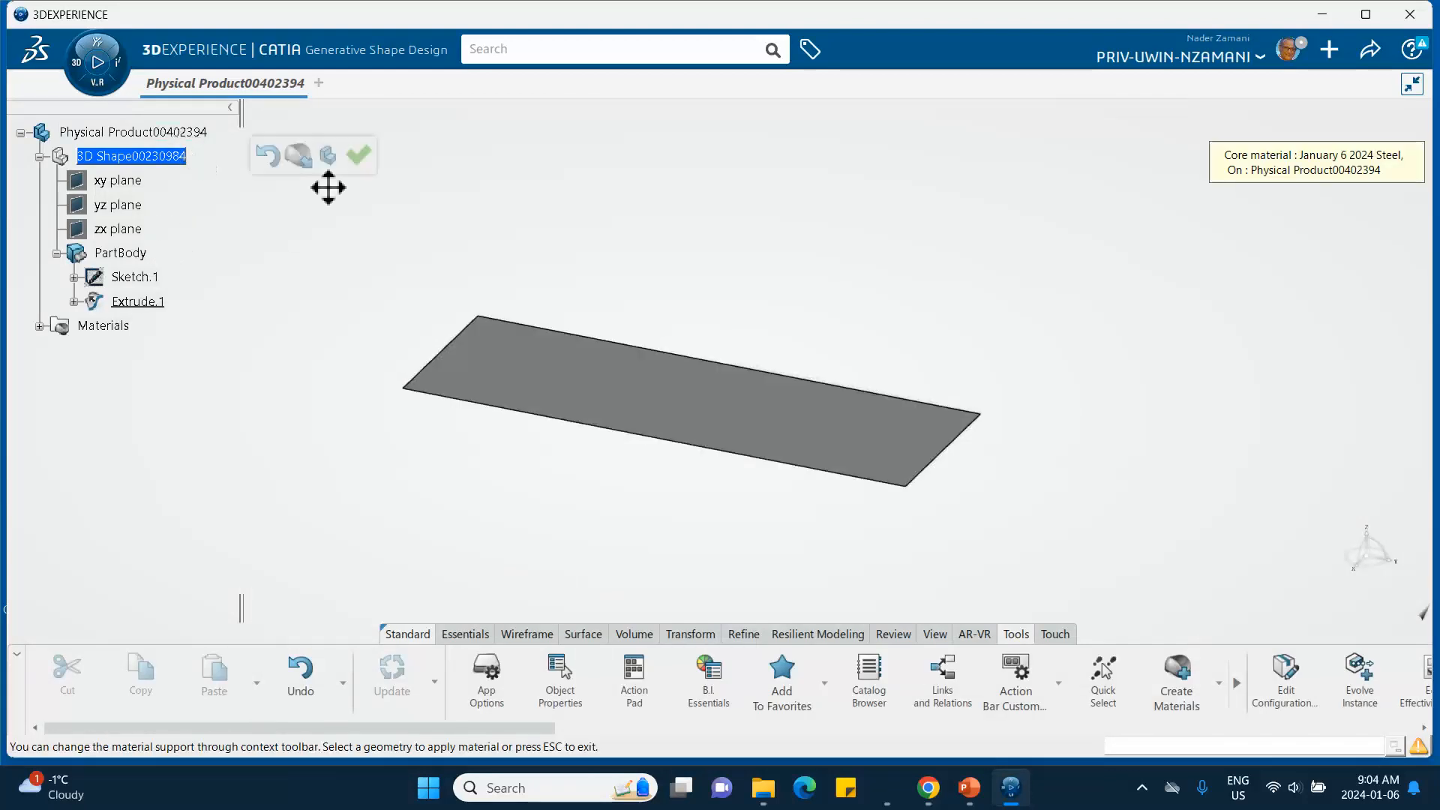
{"action": "left_click", "coordinate": [360, 156]}
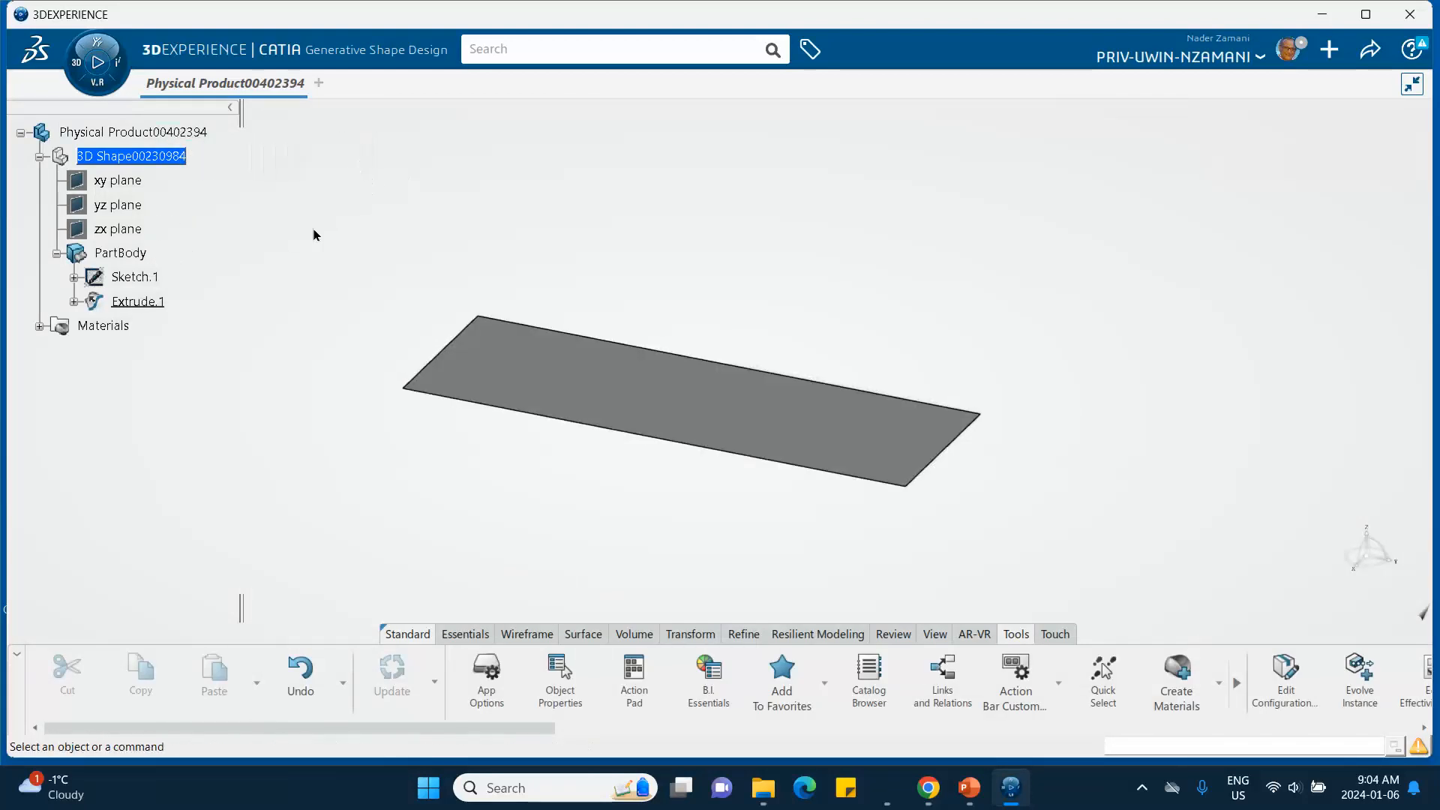
- Open the material's Simulation Domain definition and expand the Structures options
{"action": "left_click", "coordinate": [40, 328]}
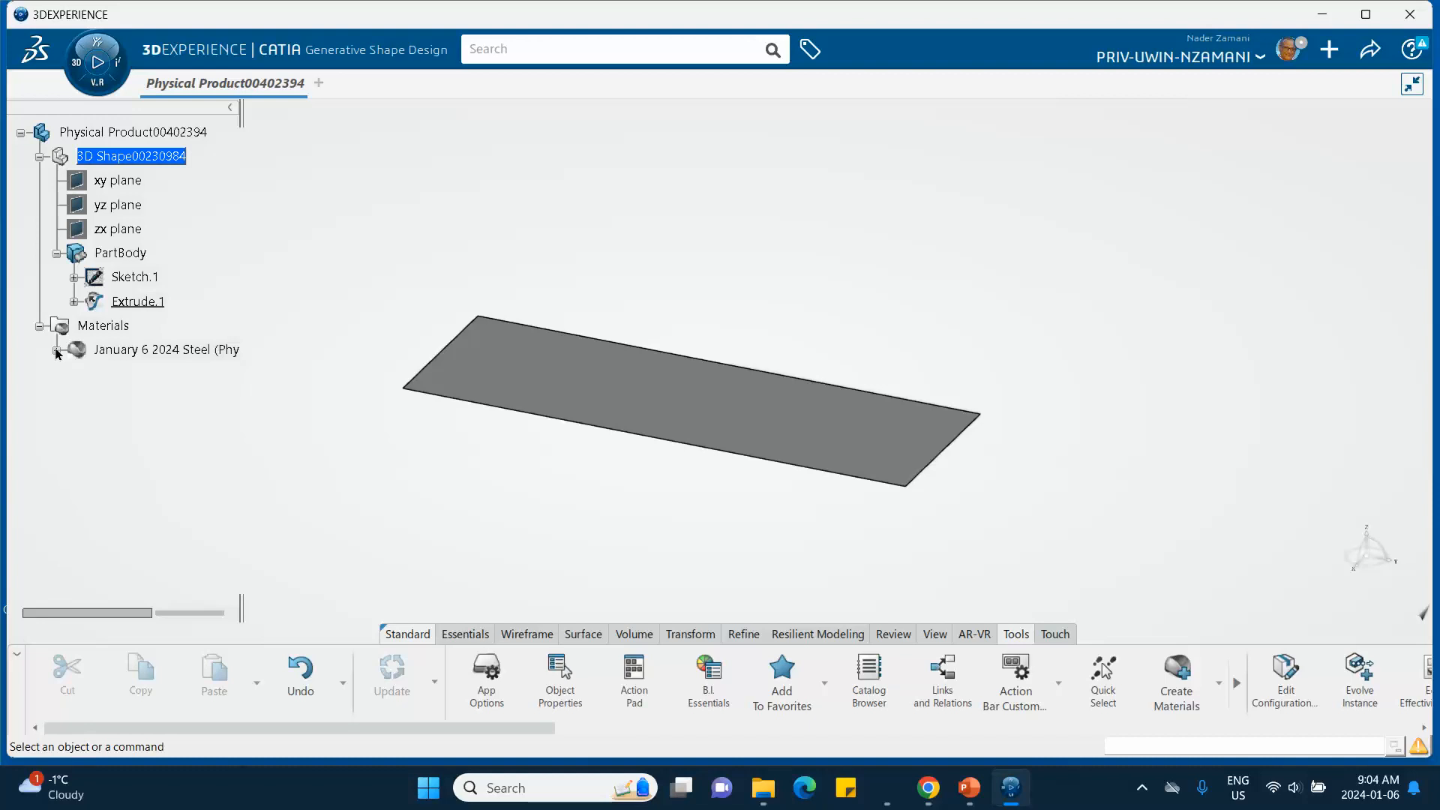
{"action": "left_click", "coordinate": [57, 351]}
{"action": "left_click", "coordinate": [149, 374]}
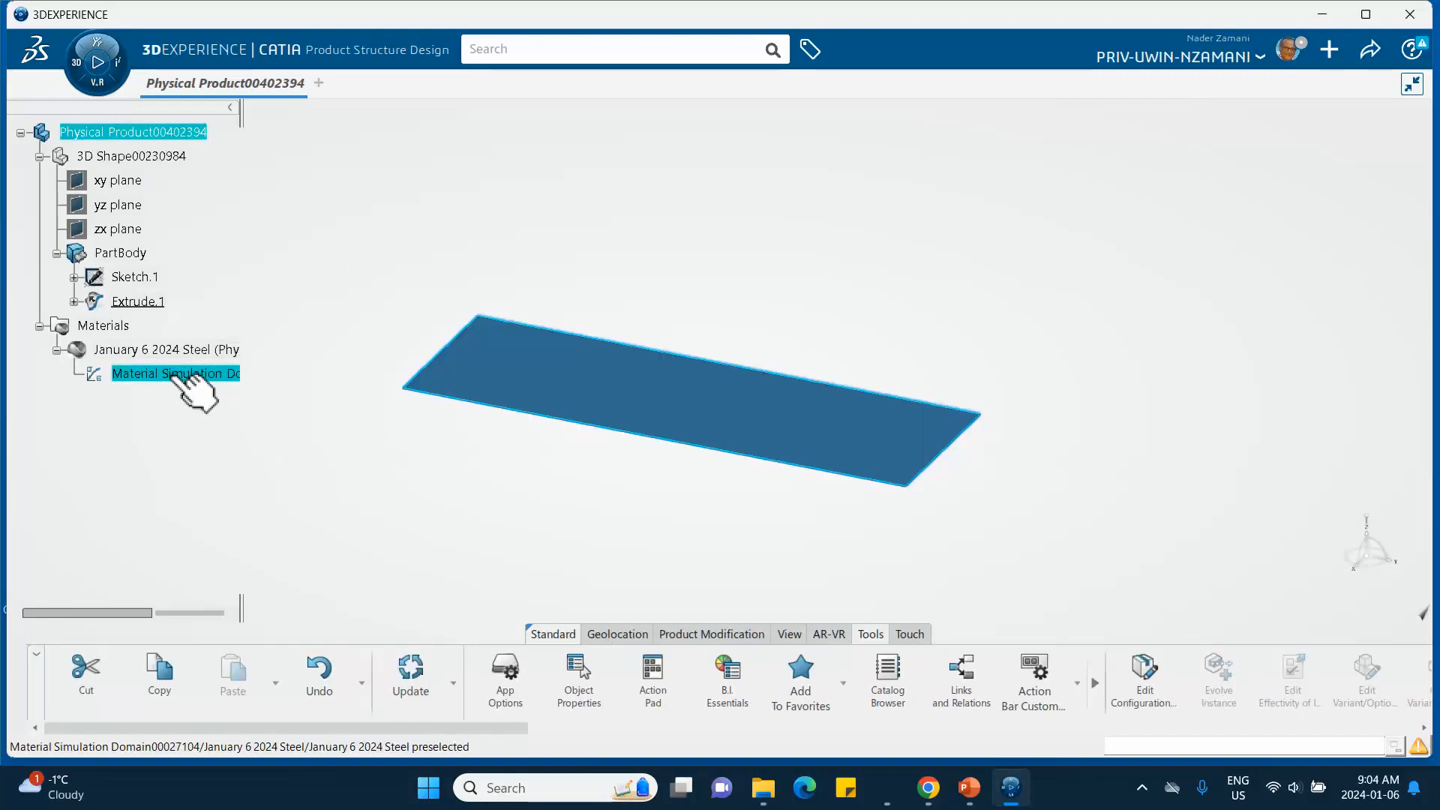
{"action": "double_click", "coordinate": [178, 374]}
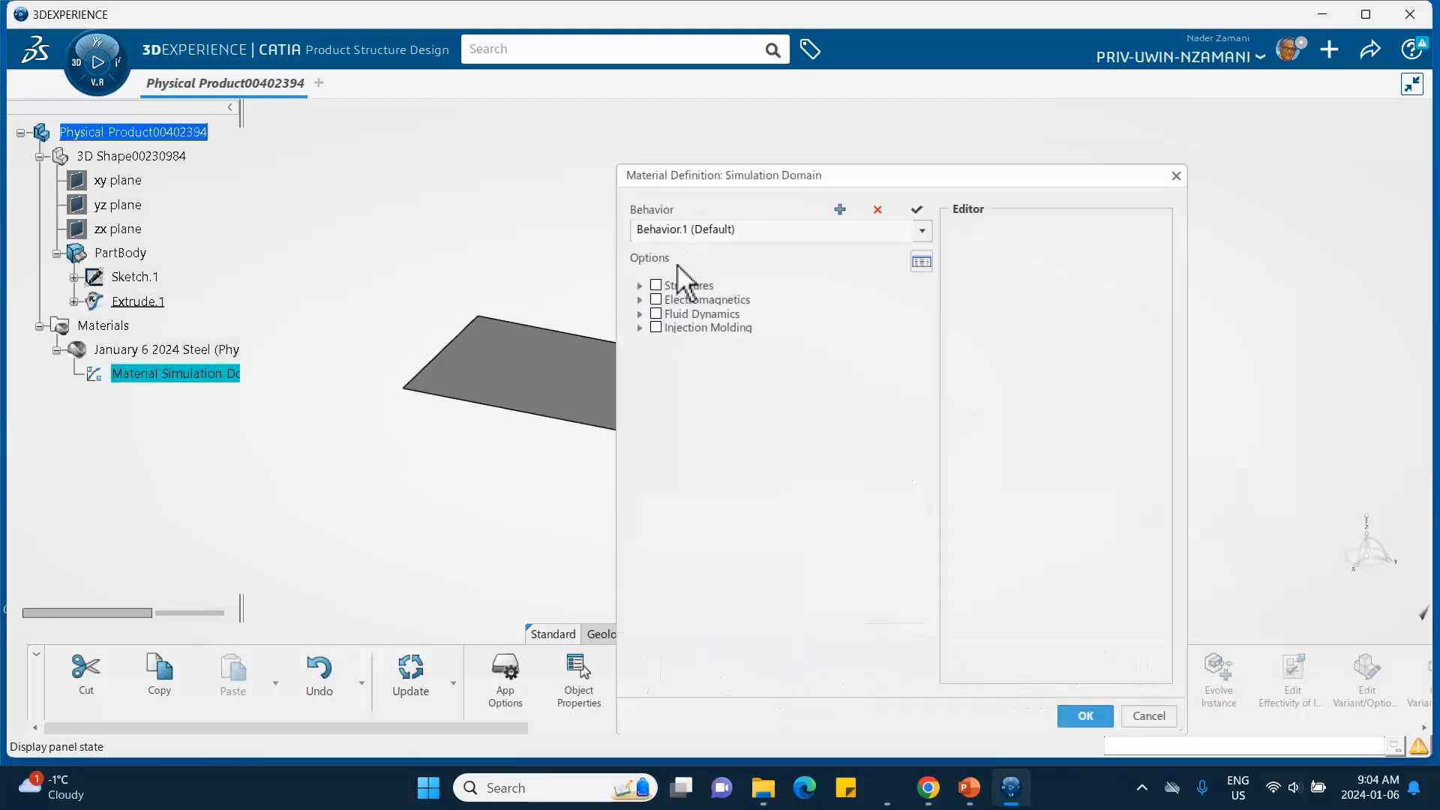
{"action": "left_click", "coordinate": [640, 286]}
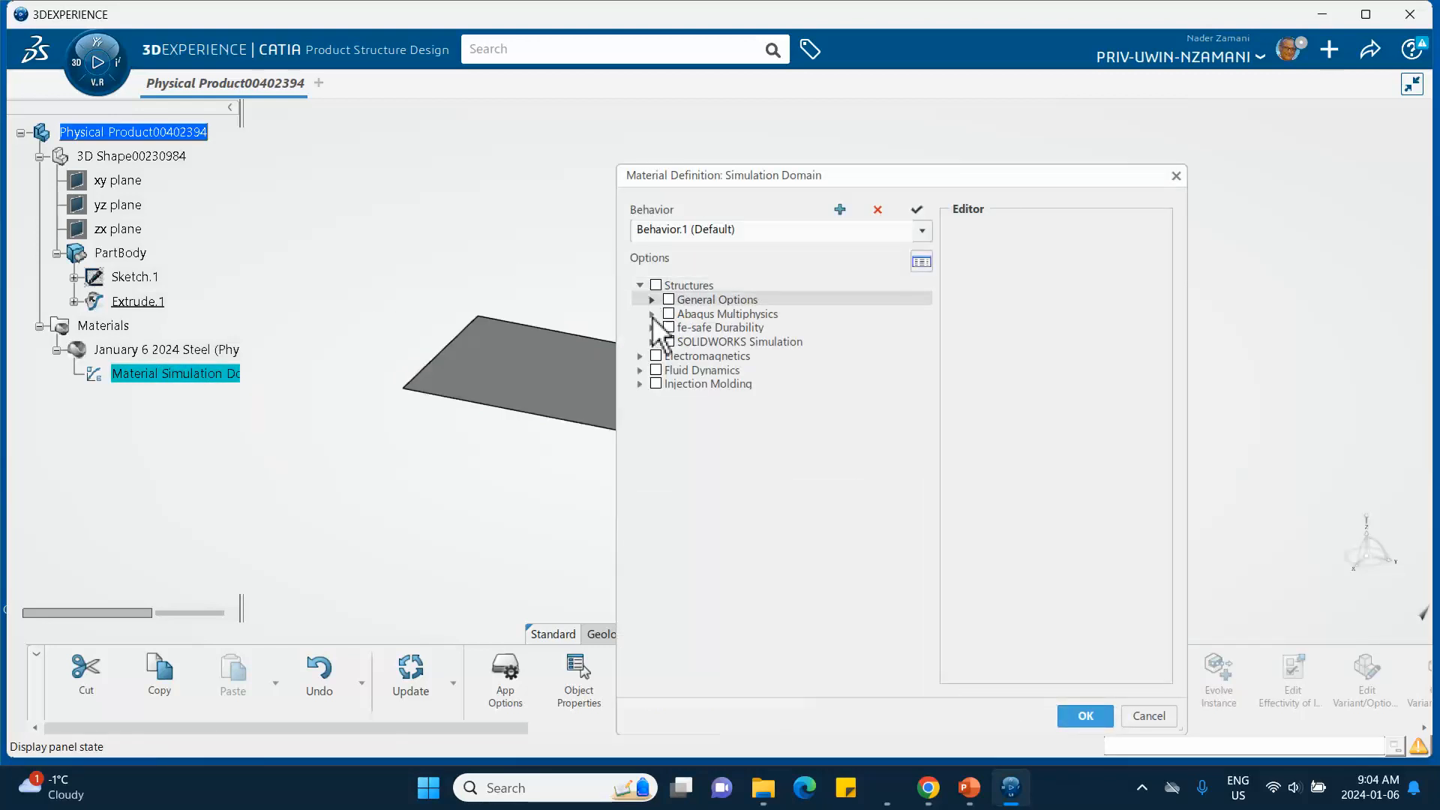
- Add Abaqus Mechanical Elastic behavior to the material with Young's modulus 200000 MPa and Poisson's ratio 0.3, then confirm
{"action": "left_click", "coordinate": [652, 314]}
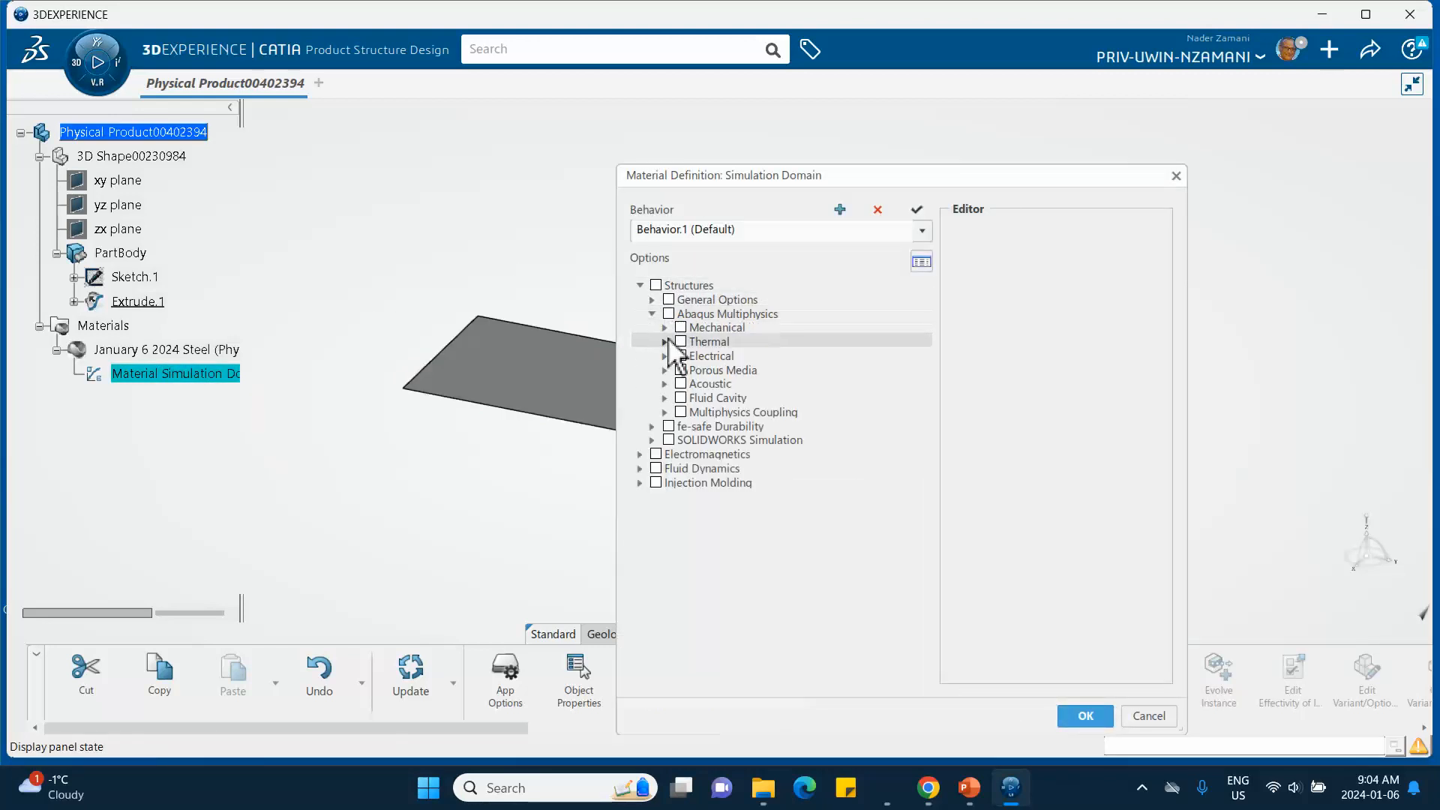
{"action": "left_click", "coordinate": [665, 328]}
{"action": "left_click", "coordinate": [676, 342]}
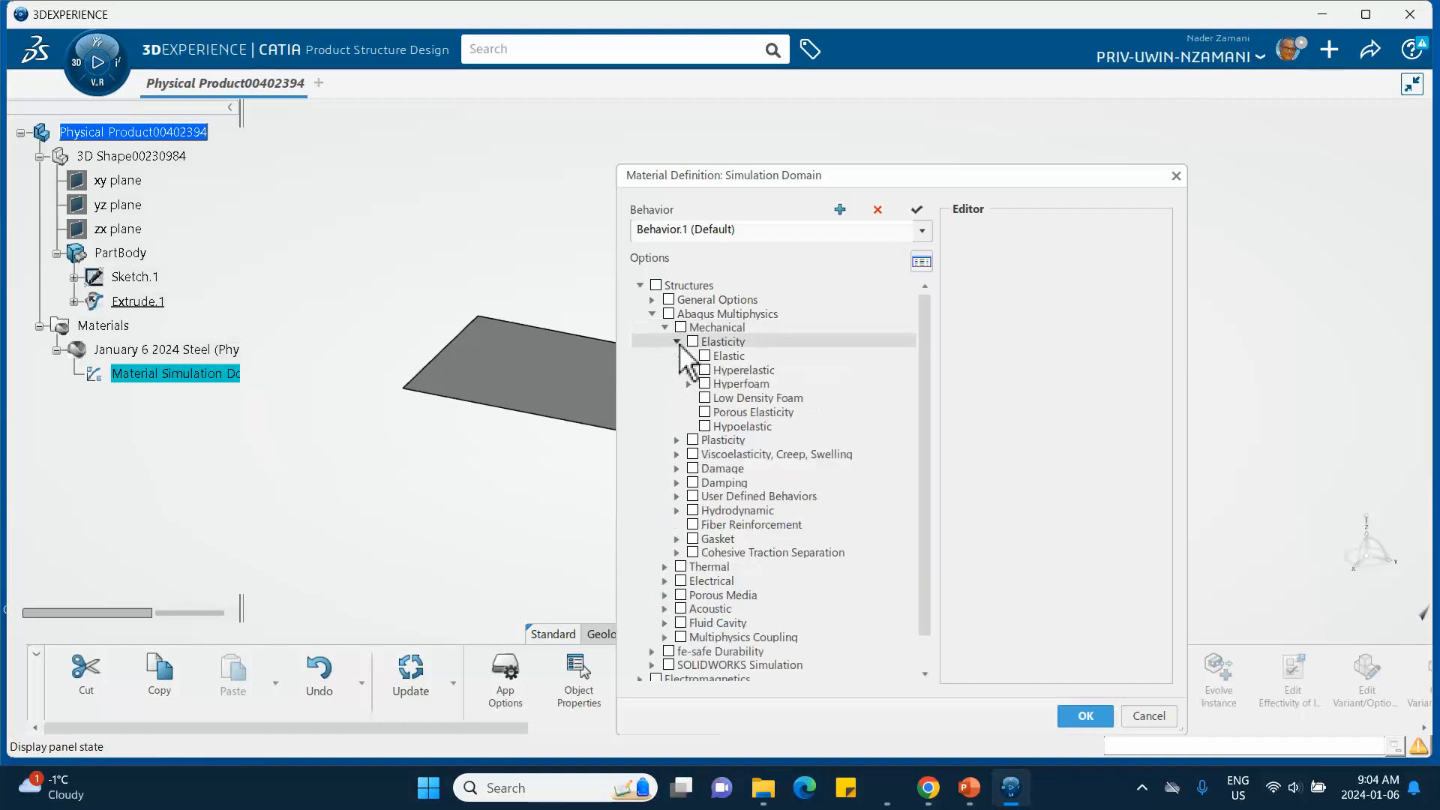
{"action": "left_click", "coordinate": [705, 356]}
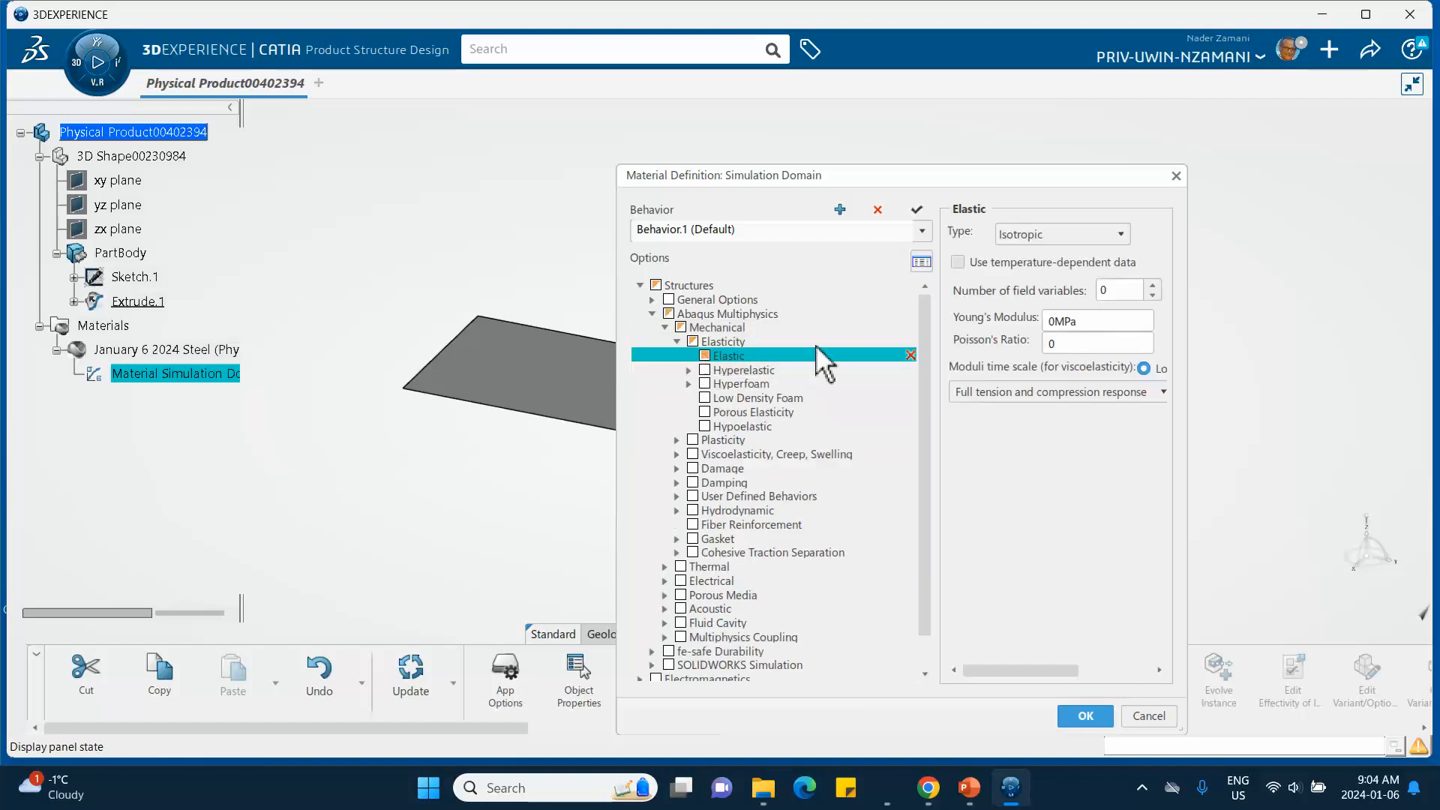
{"action": "double_click", "coordinate": [1072, 321]}
{"action": "type", "text": "200G"}
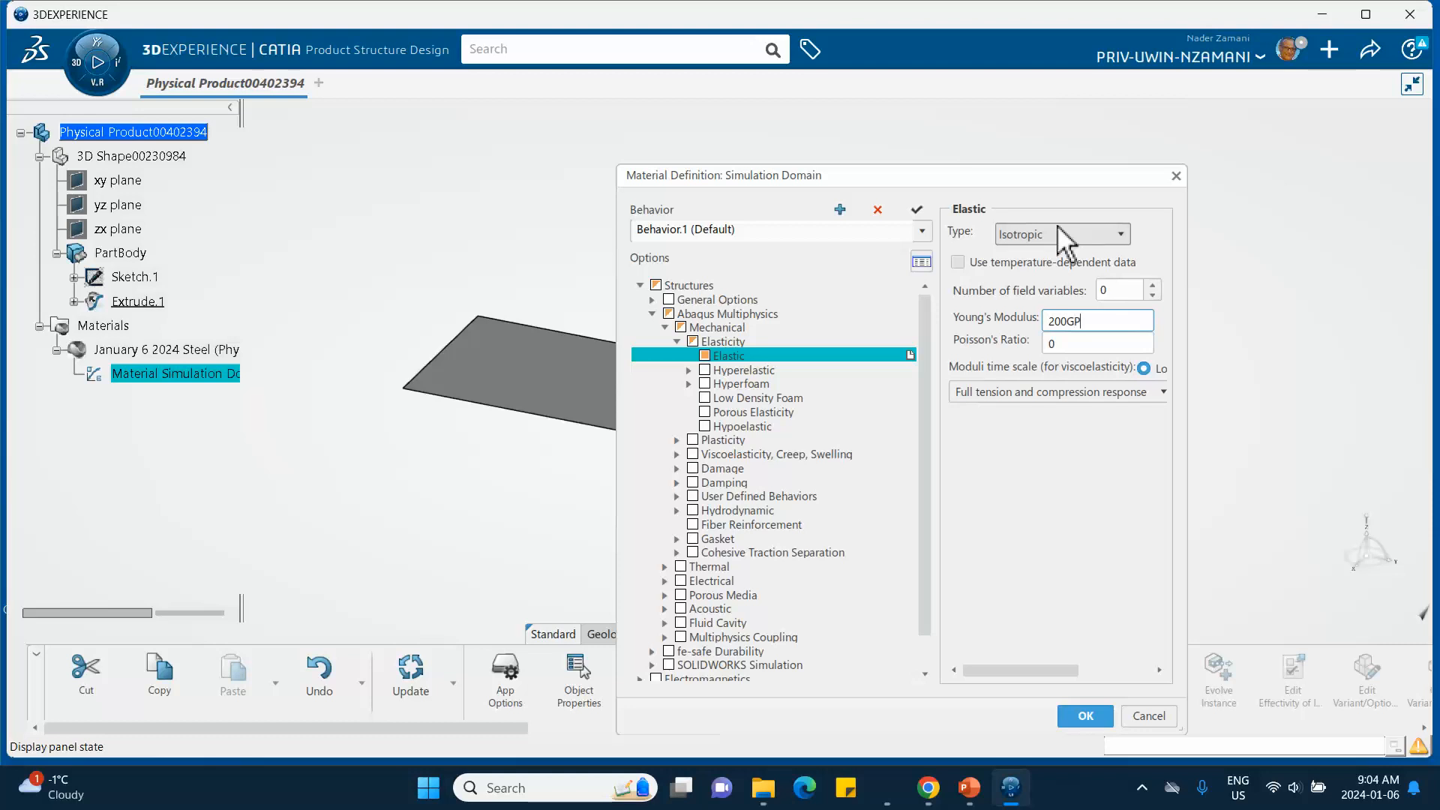
{"action": "double_click", "coordinate": [1081, 343]}
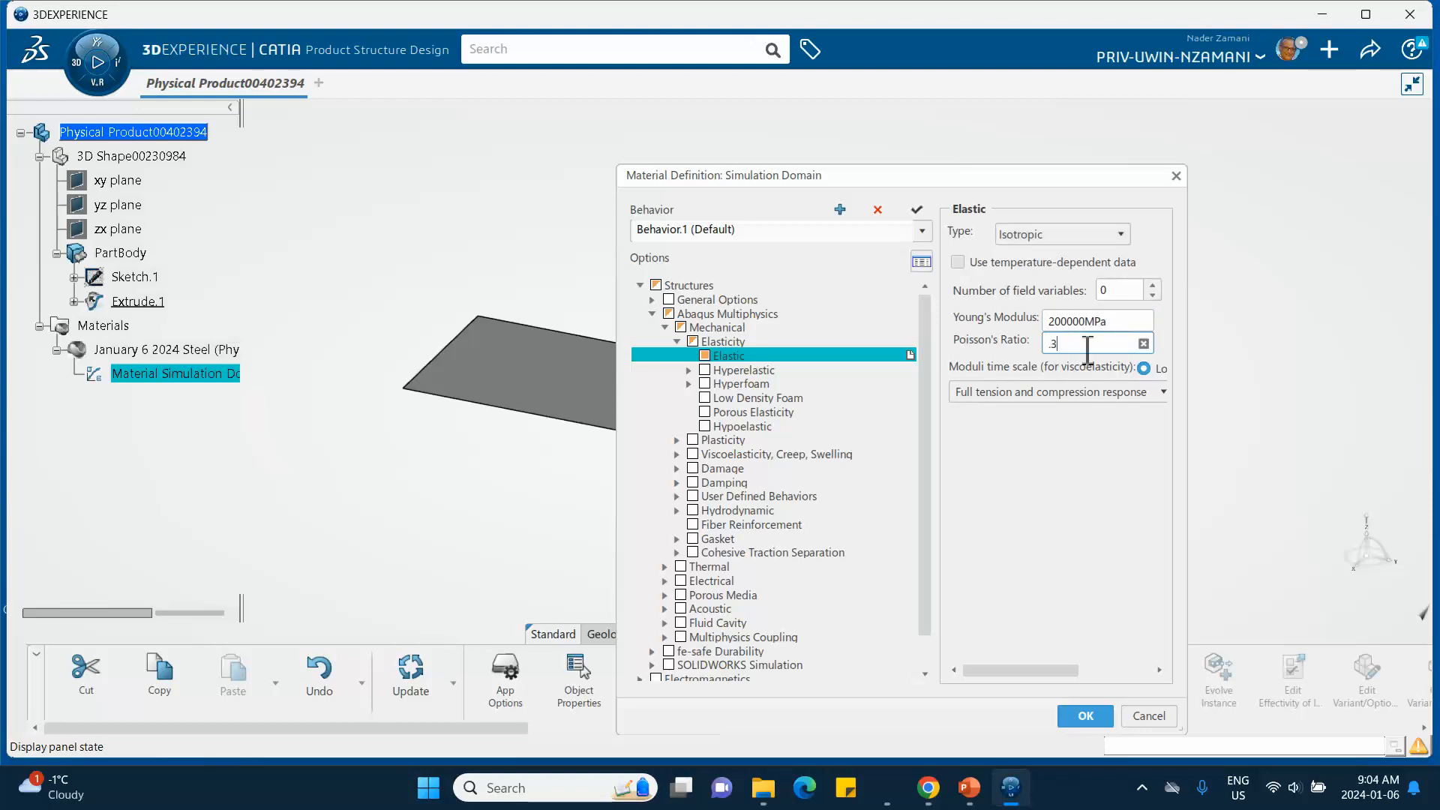
{"action": "left_click", "coordinate": [1078, 716]}
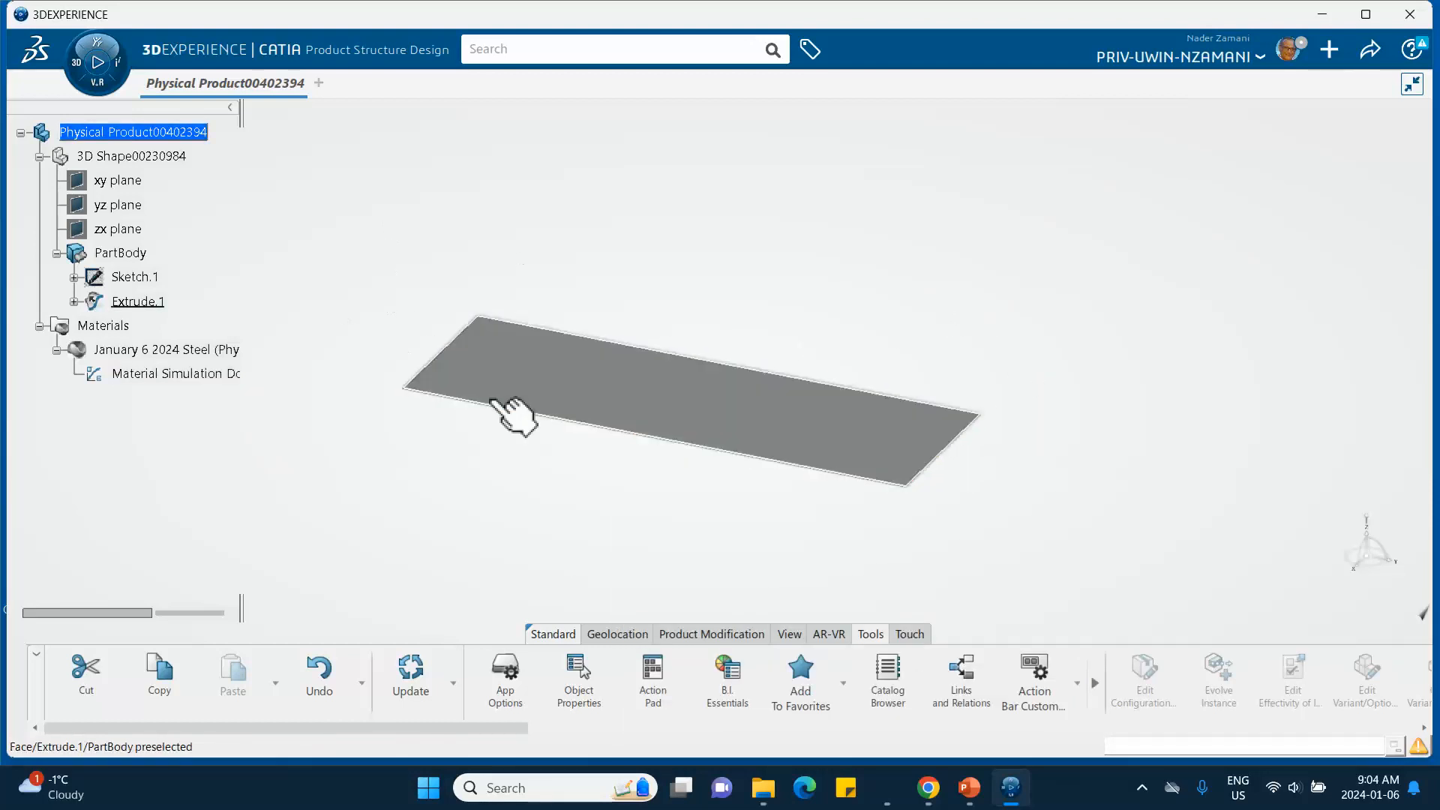
- Save the product
{"action": "middle_click_drag", "start_coordinate": [534, 453], "coordinate": [482, 437]}
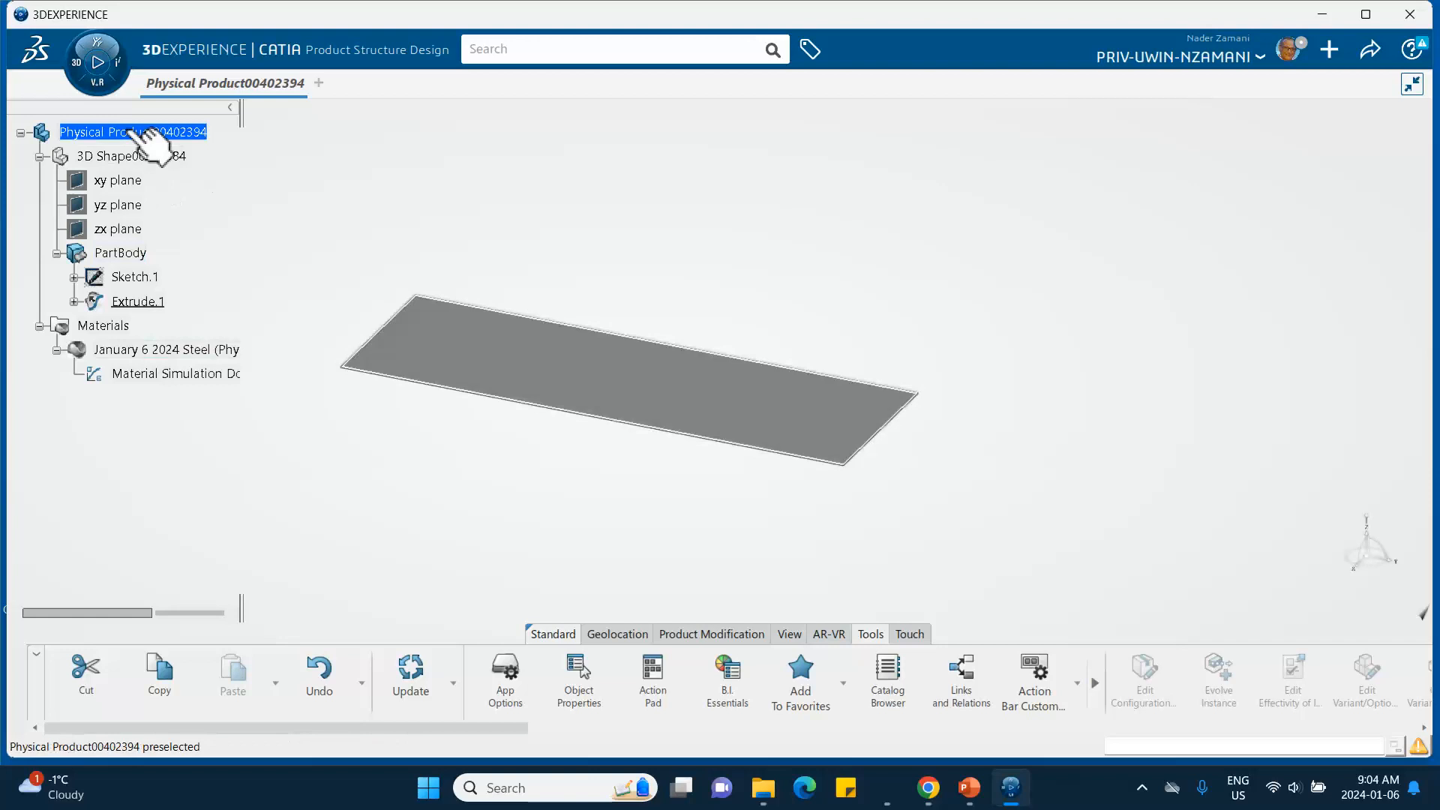
{"action": "key", "text": "ctrl+s"}
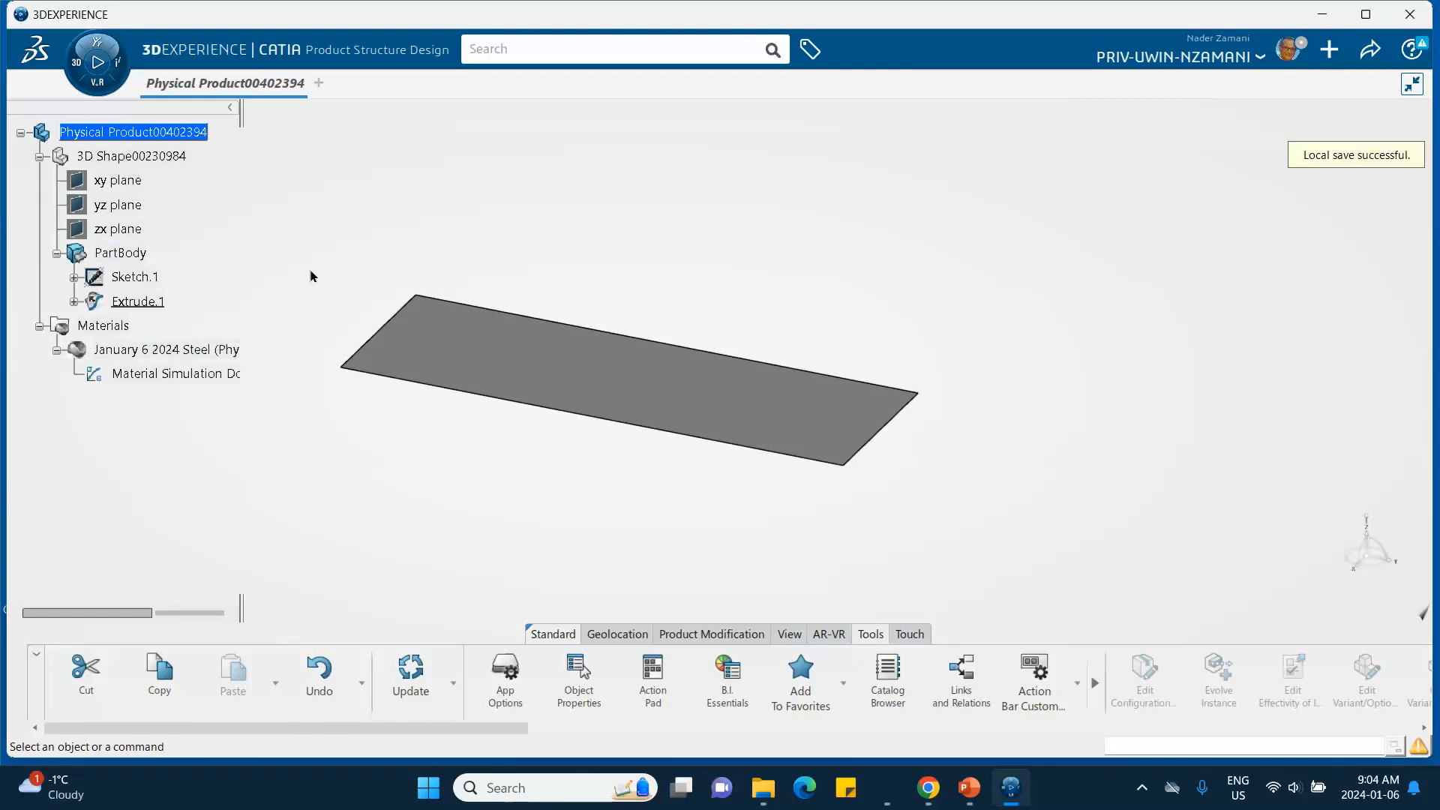
- Switch to the Structural Model Creation app and insert an Empty FEM finite element model
{"action": "left_click", "coordinate": [79, 77]}
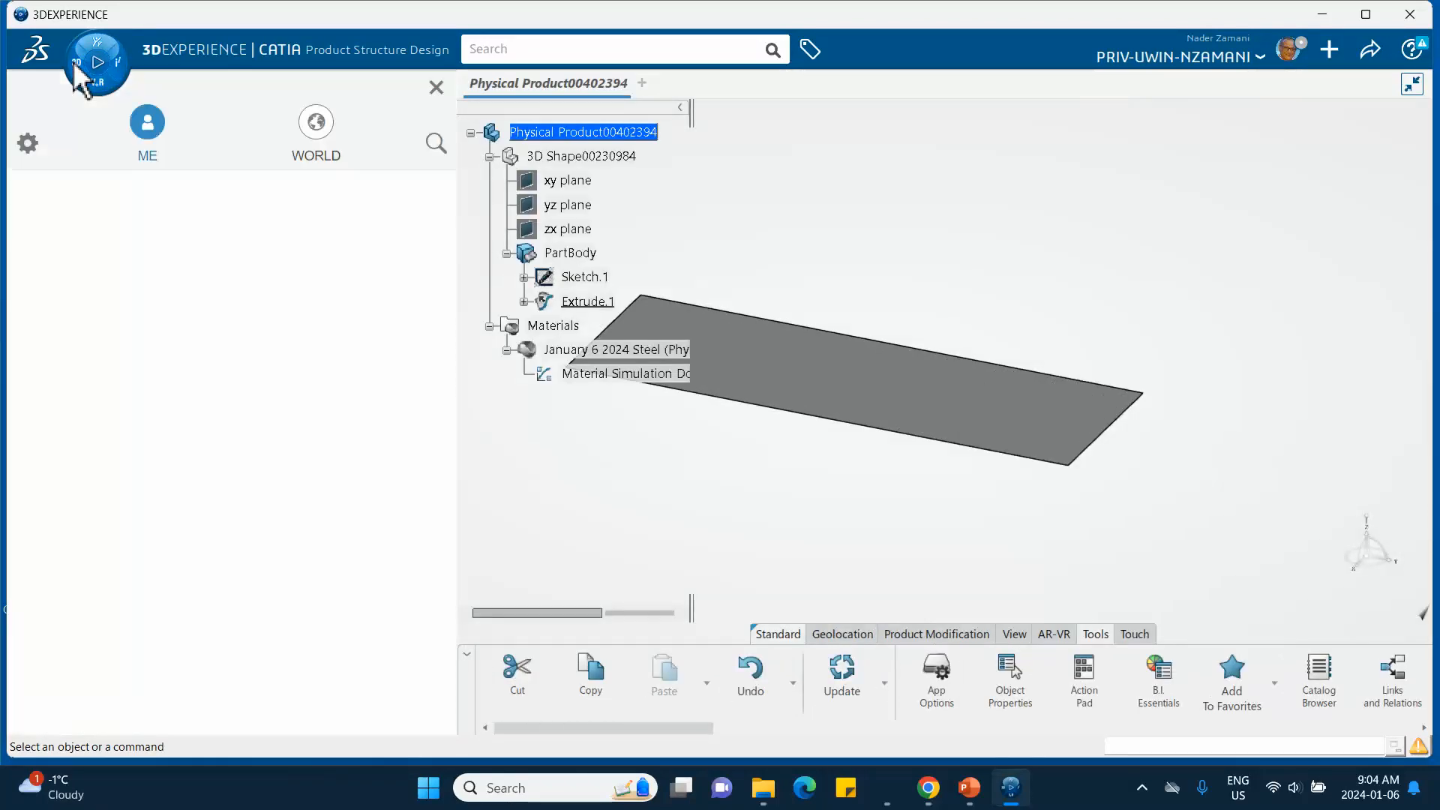
{"action": "scroll", "coordinate": [65, 303], "scroll_direction": "down", "scroll_amount": 3}
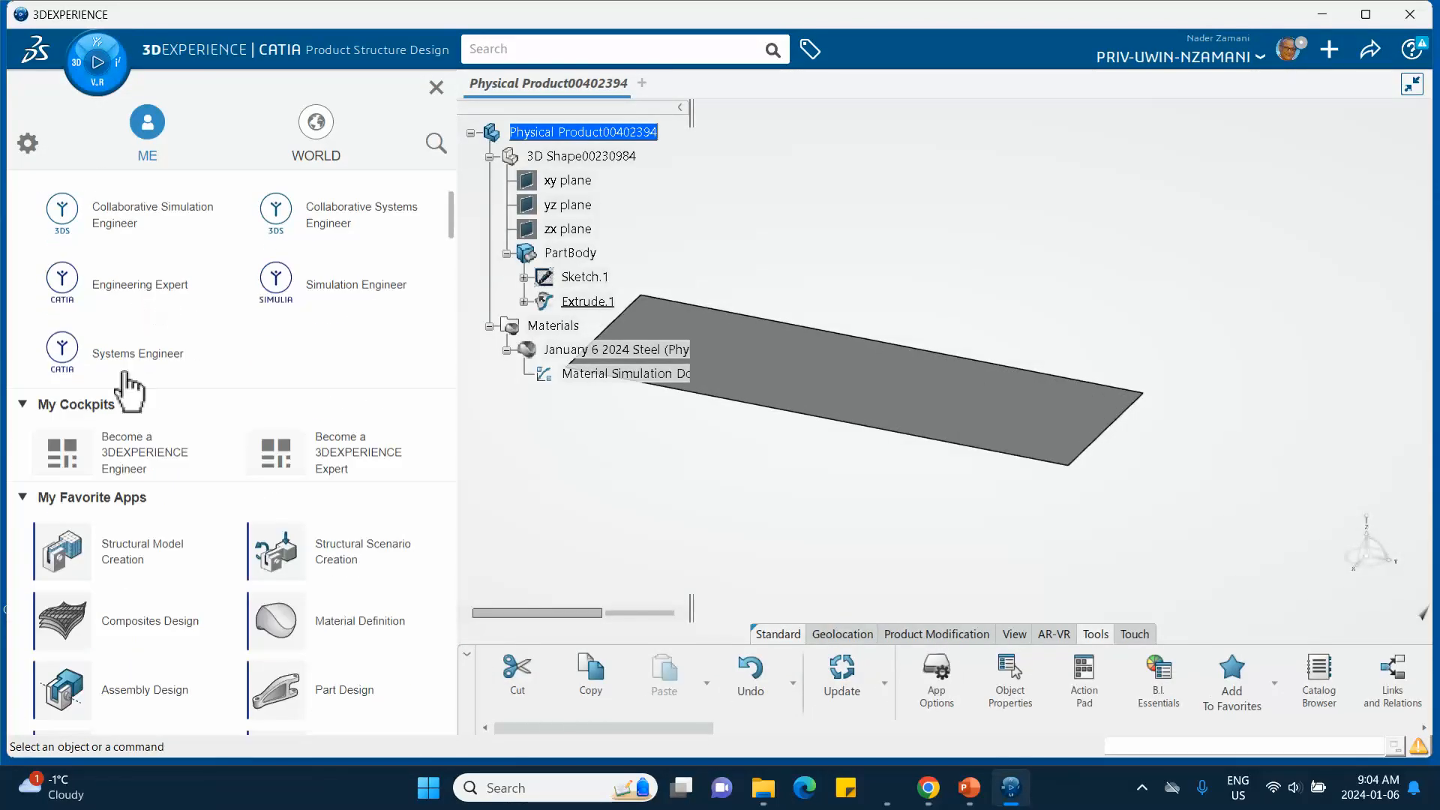
{"action": "left_click", "coordinate": [129, 563]}
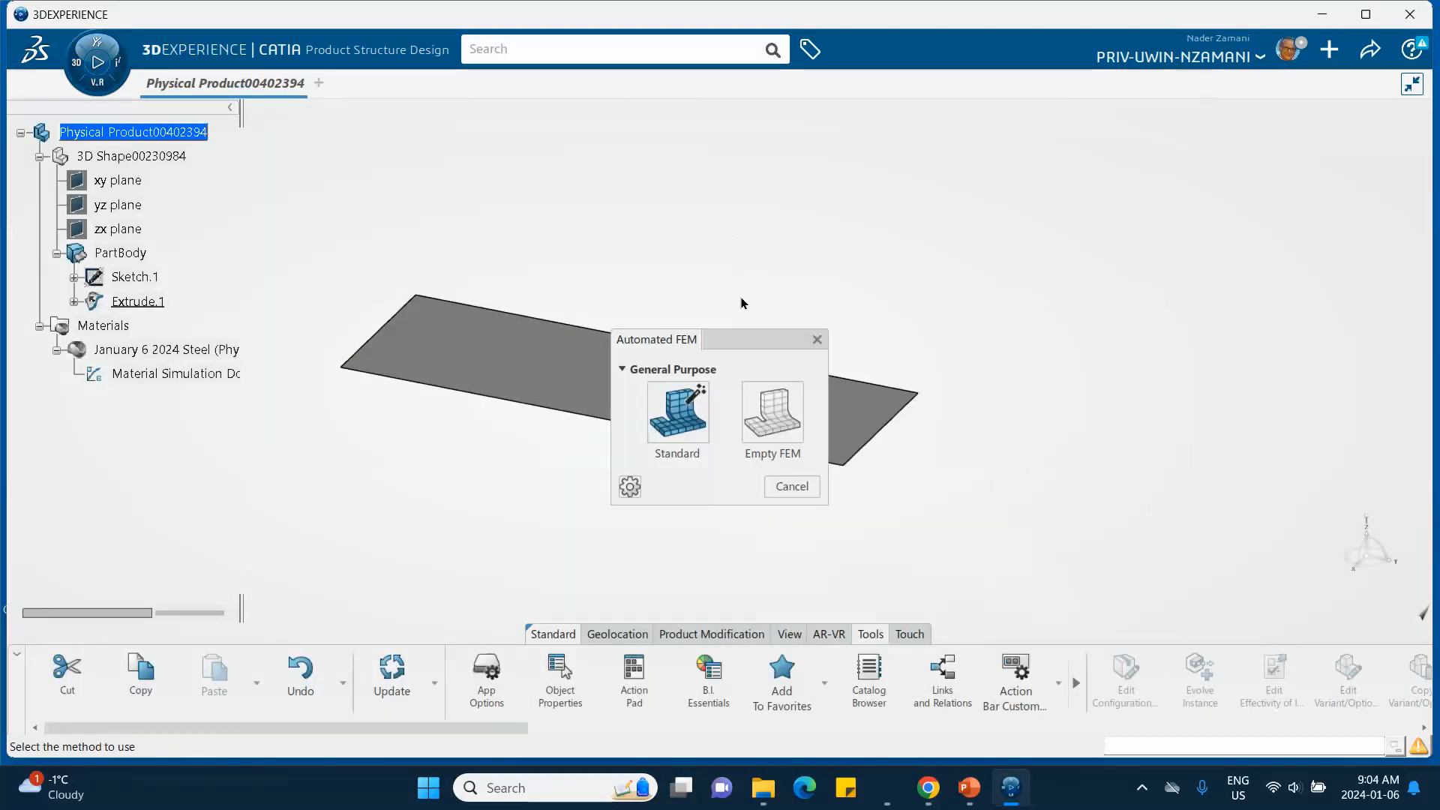
{"action": "left_click", "coordinate": [778, 419]}
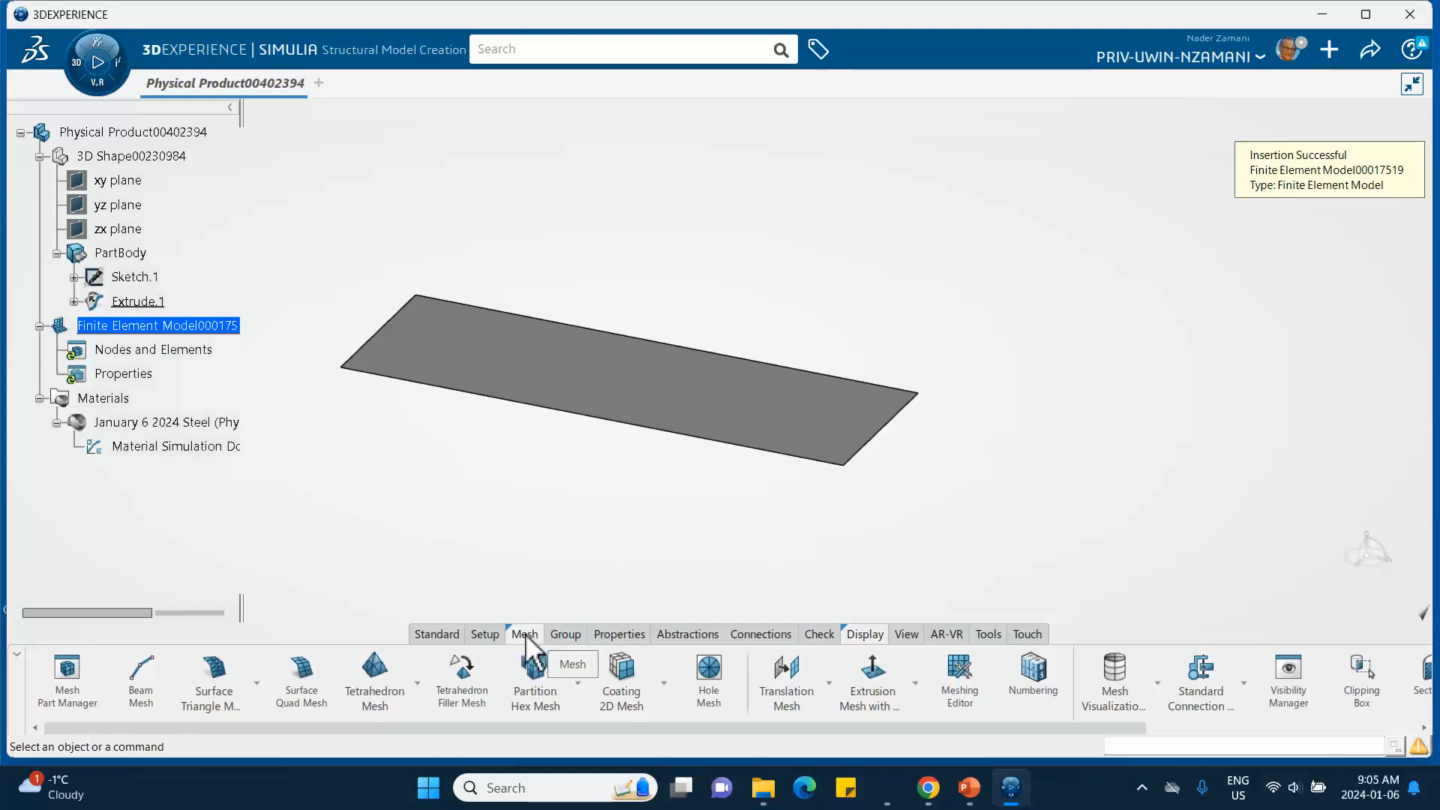
- Create a Surface Quad Mesh on PartBody with 40mm mesh size, compute it and confirm
{"action": "left_click", "coordinate": [305, 678]}
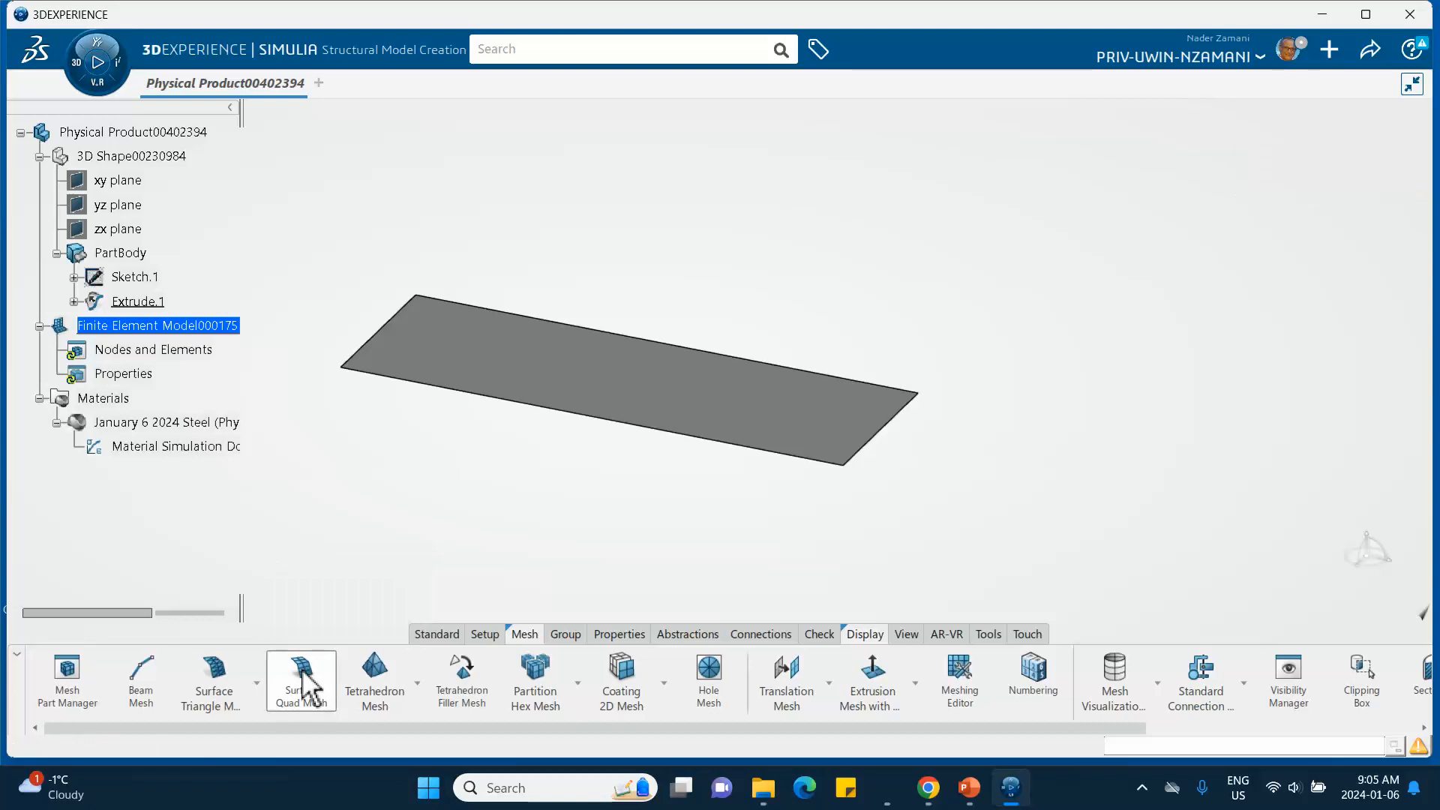
{"action": "left_click", "coordinate": [610, 390]}
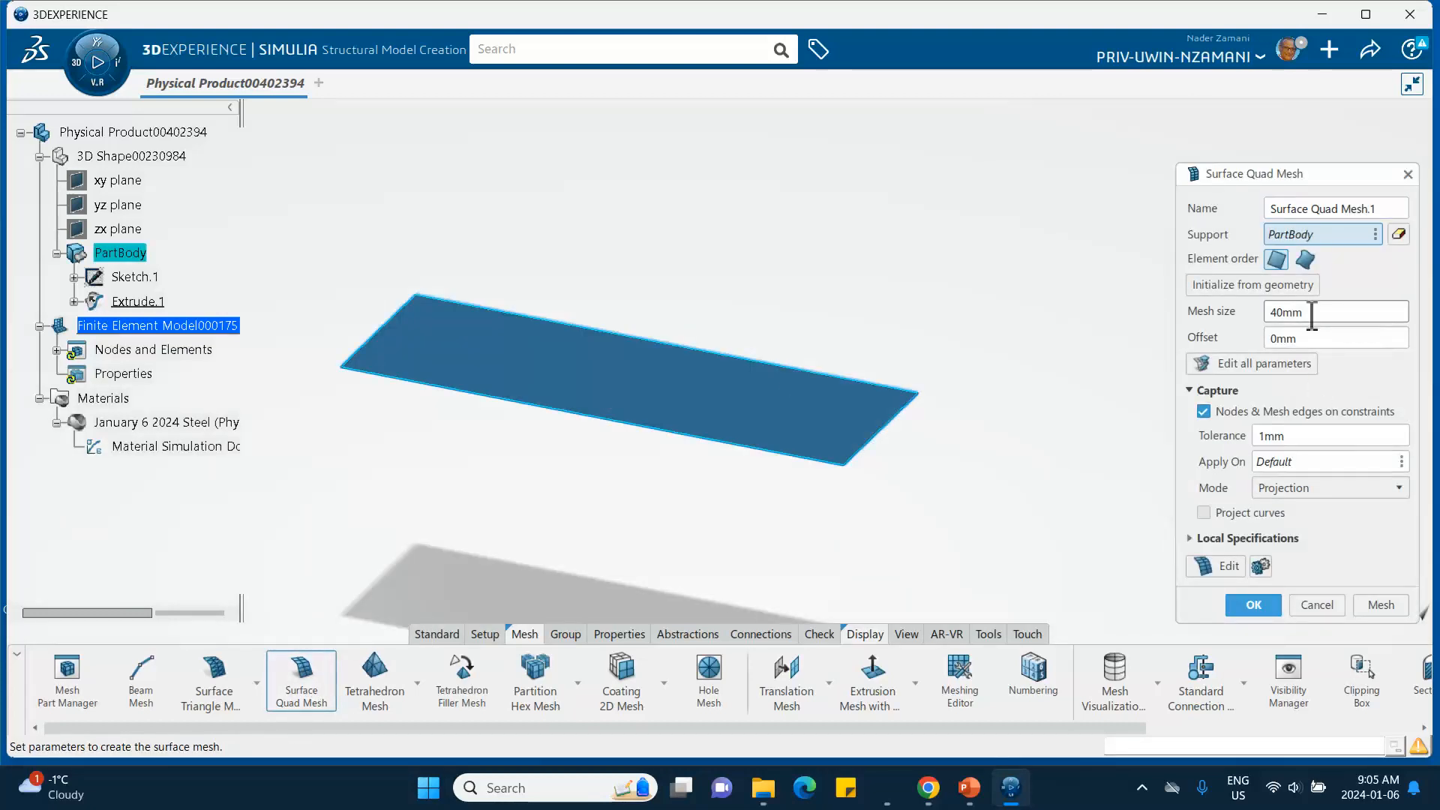
{"action": "left_click", "coordinate": [1372, 605]}
{"action": "left_click", "coordinate": [1253, 604]}
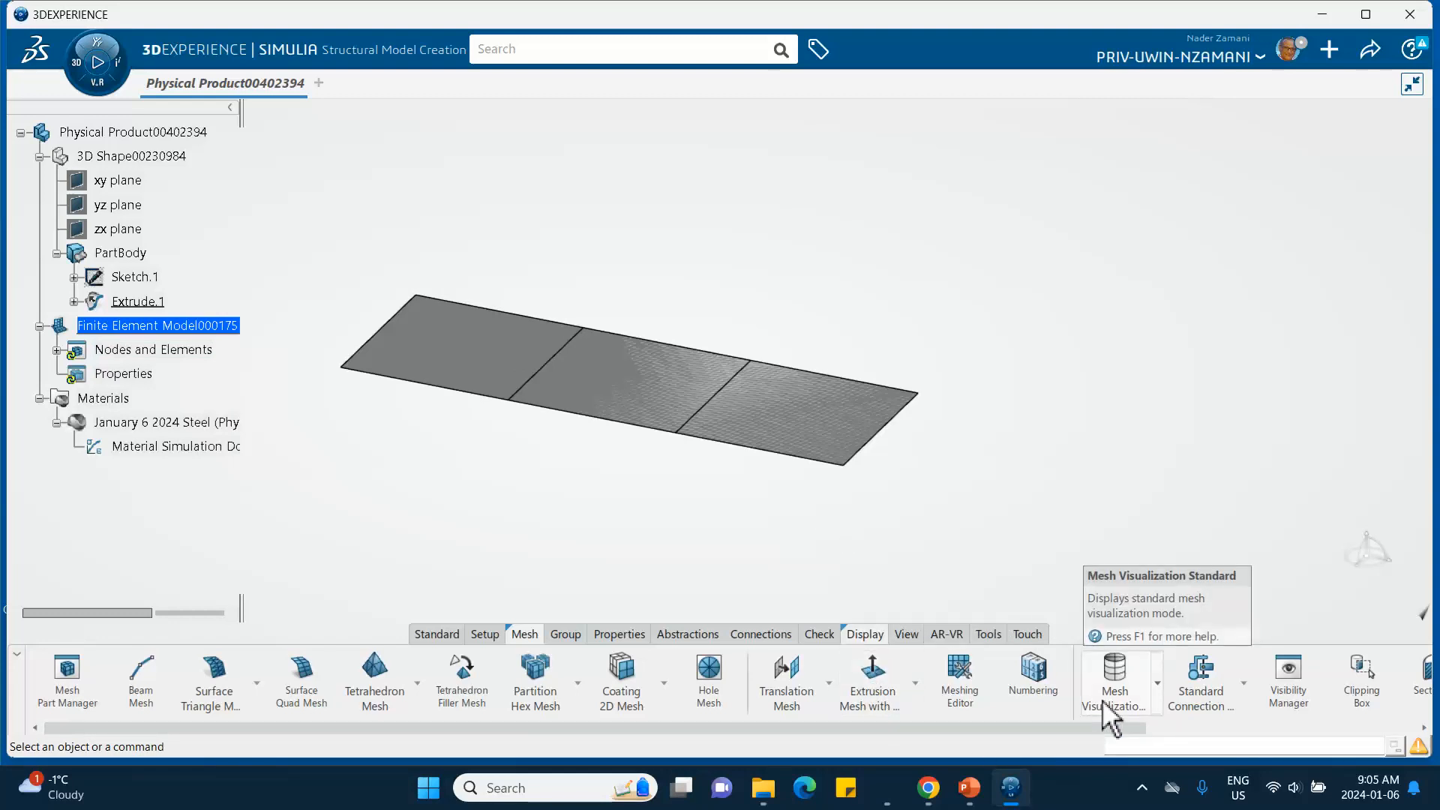
- Consult the tutorial slide on viewing positive and negative shell sides, then return to the model
{"action": "left_click", "coordinate": [1157, 686]}
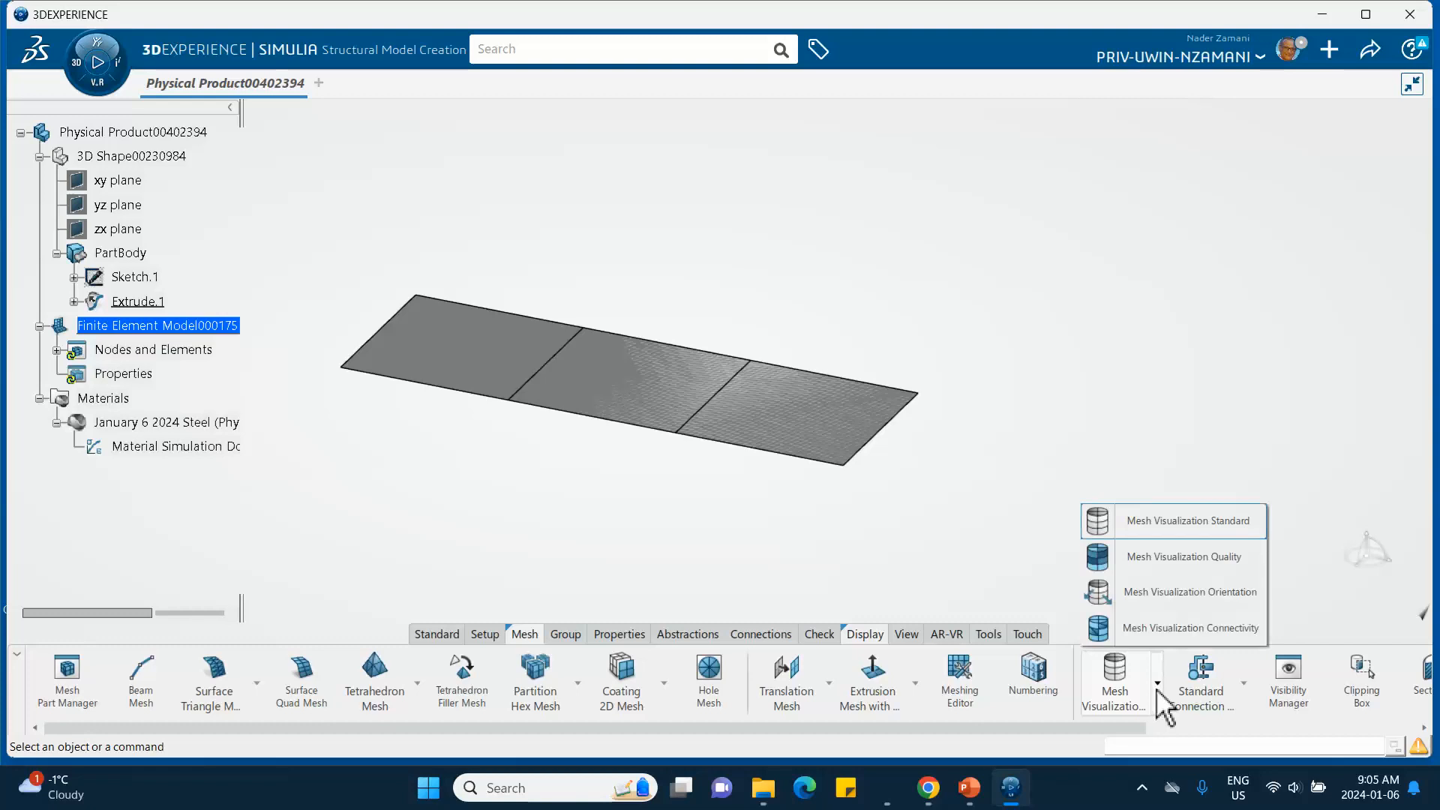
{"action": "left_click", "coordinate": [960, 789]}
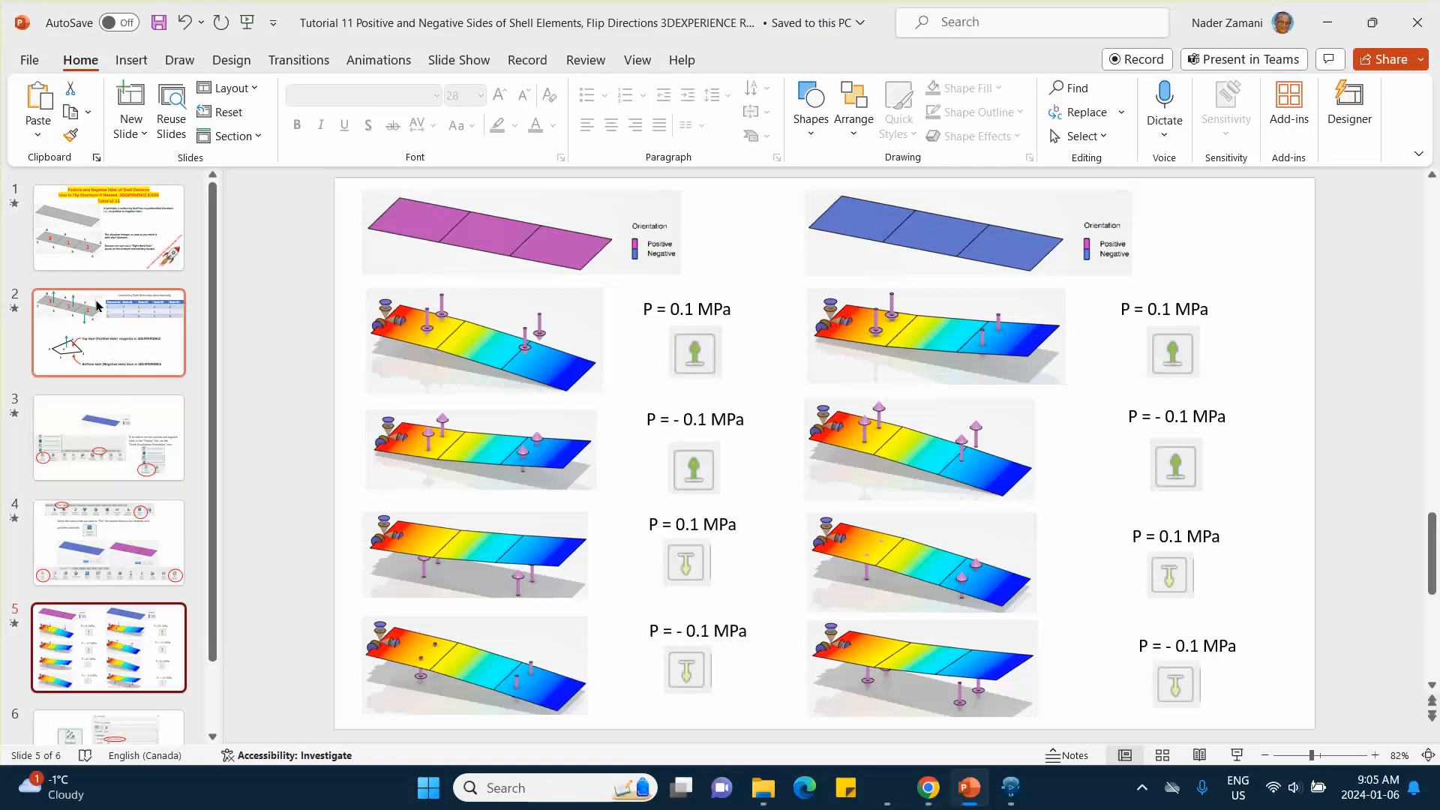
{"action": "left_click", "coordinate": [109, 436]}
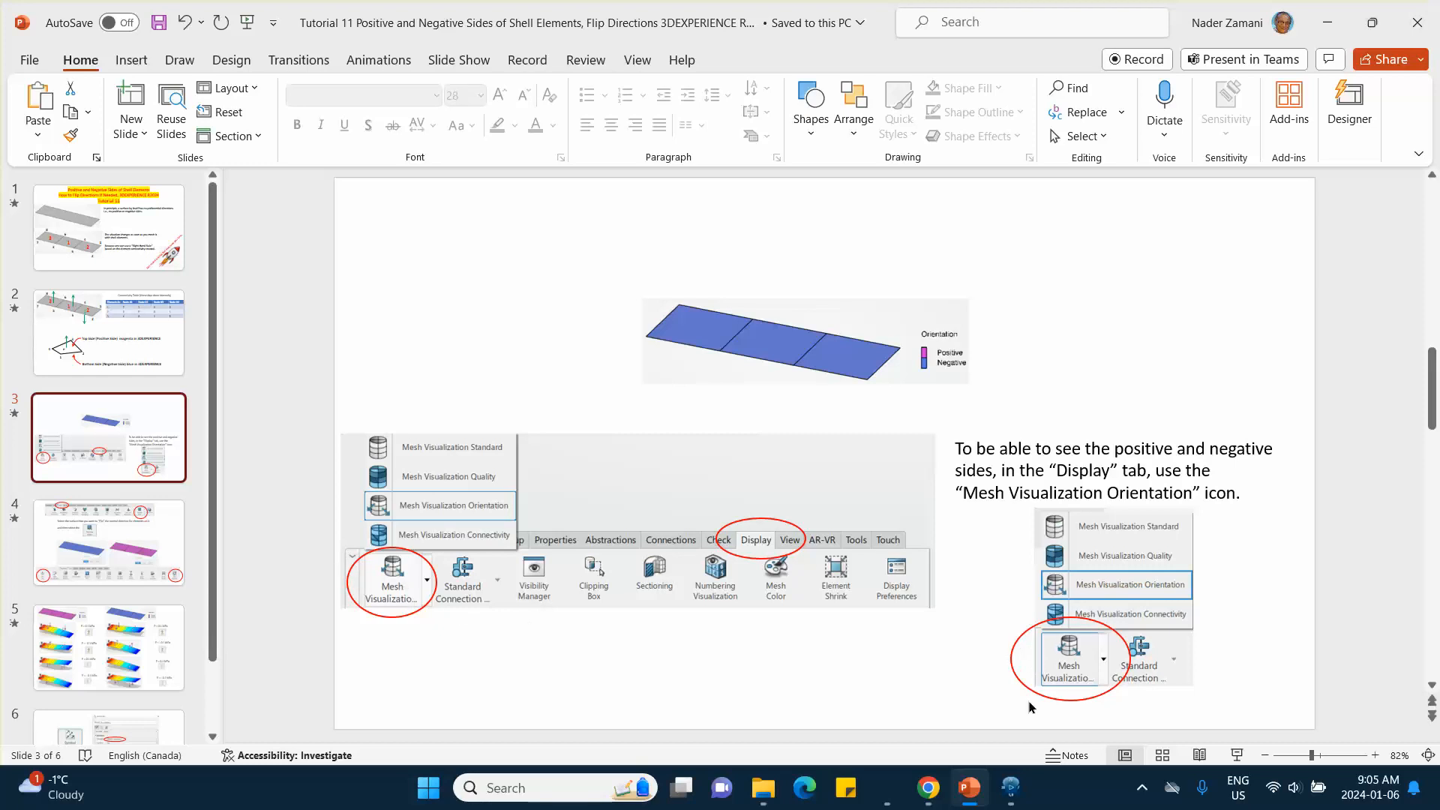
{"action": "left_click", "coordinate": [1006, 789]}
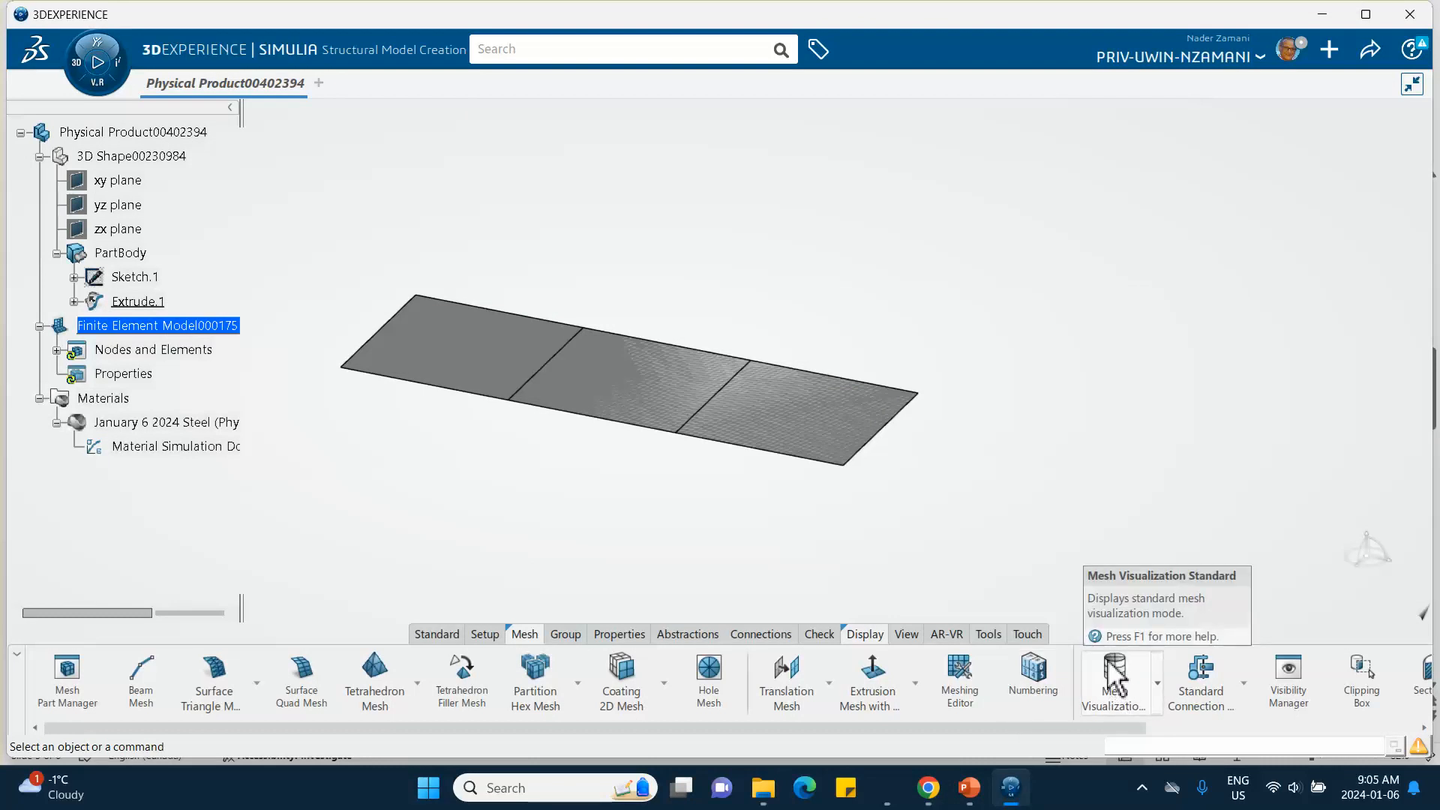
- Switch the display to Mesh Visualization Orientation and hide Extrude.1
{"action": "left_click", "coordinate": [1157, 683]}
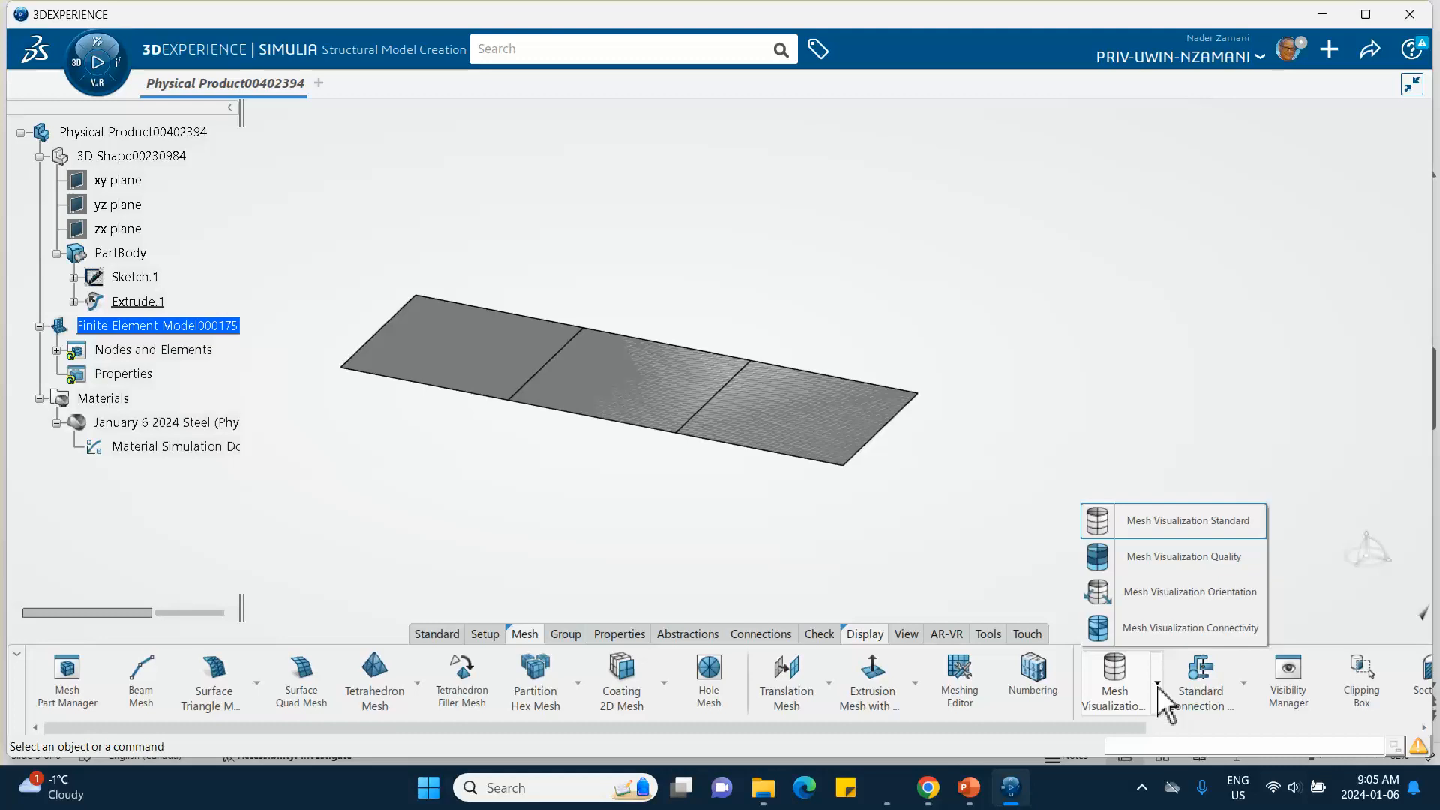
{"action": "left_click", "coordinate": [1128, 596]}
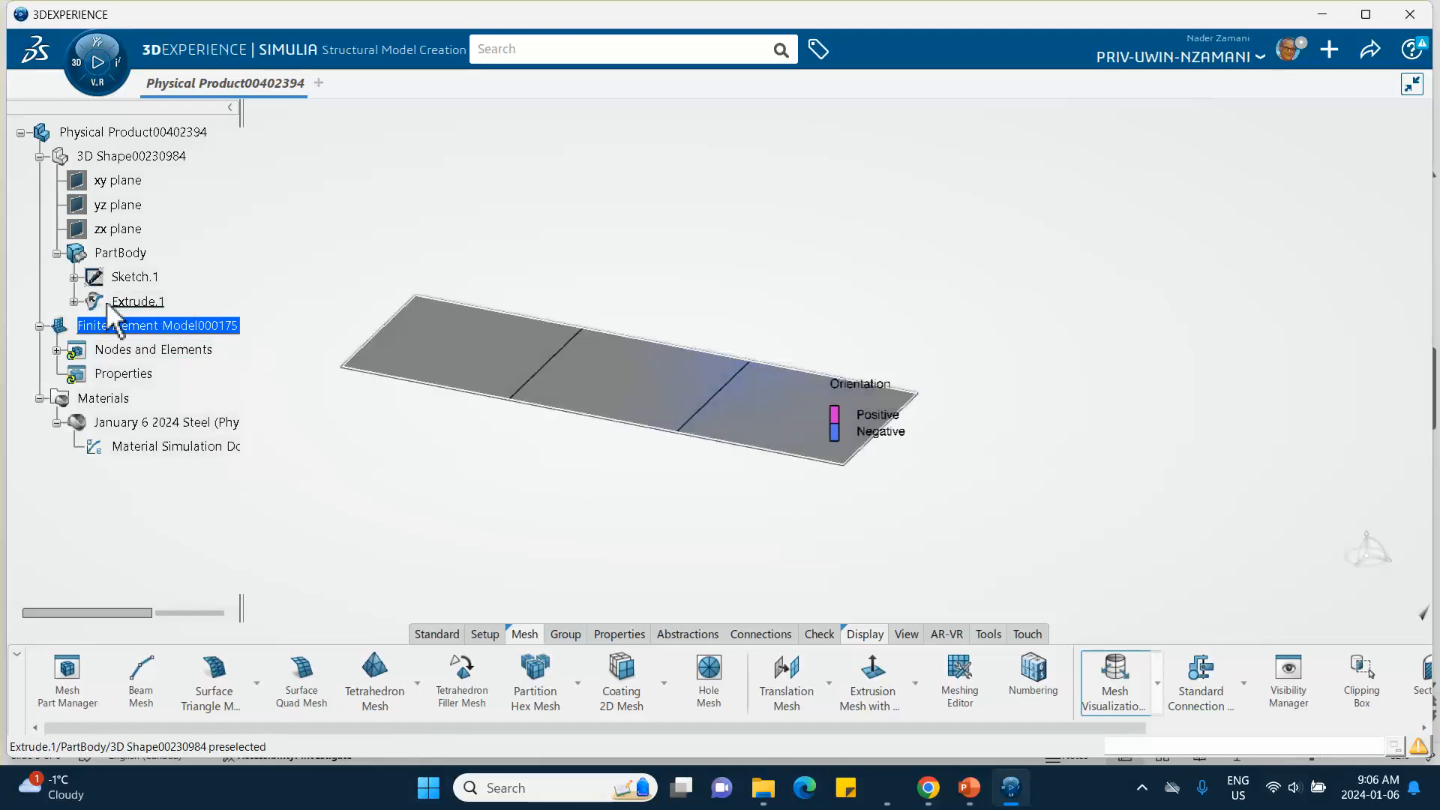
{"action": "right_click", "coordinate": [133, 303]}
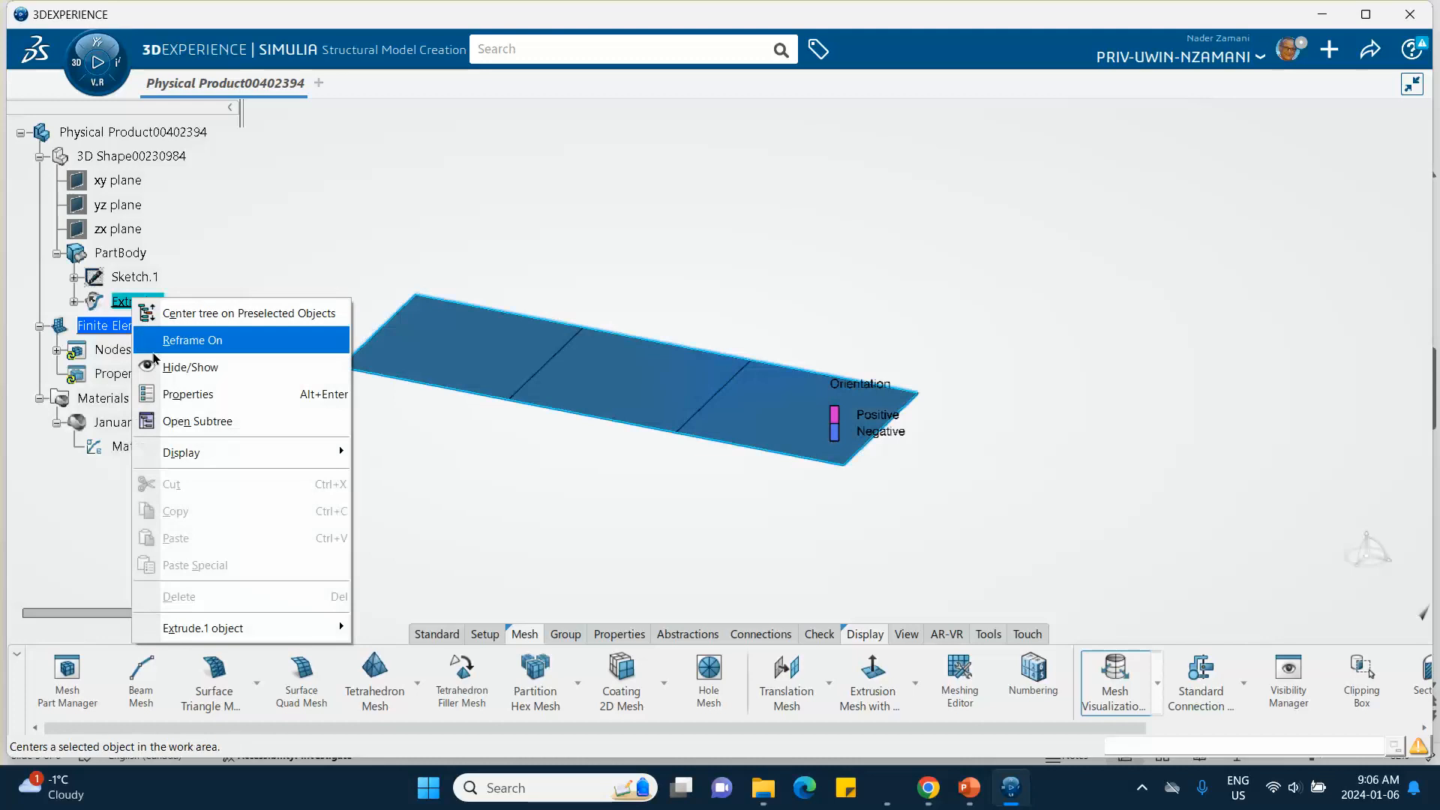
{"action": "left_click", "coordinate": [190, 367]}
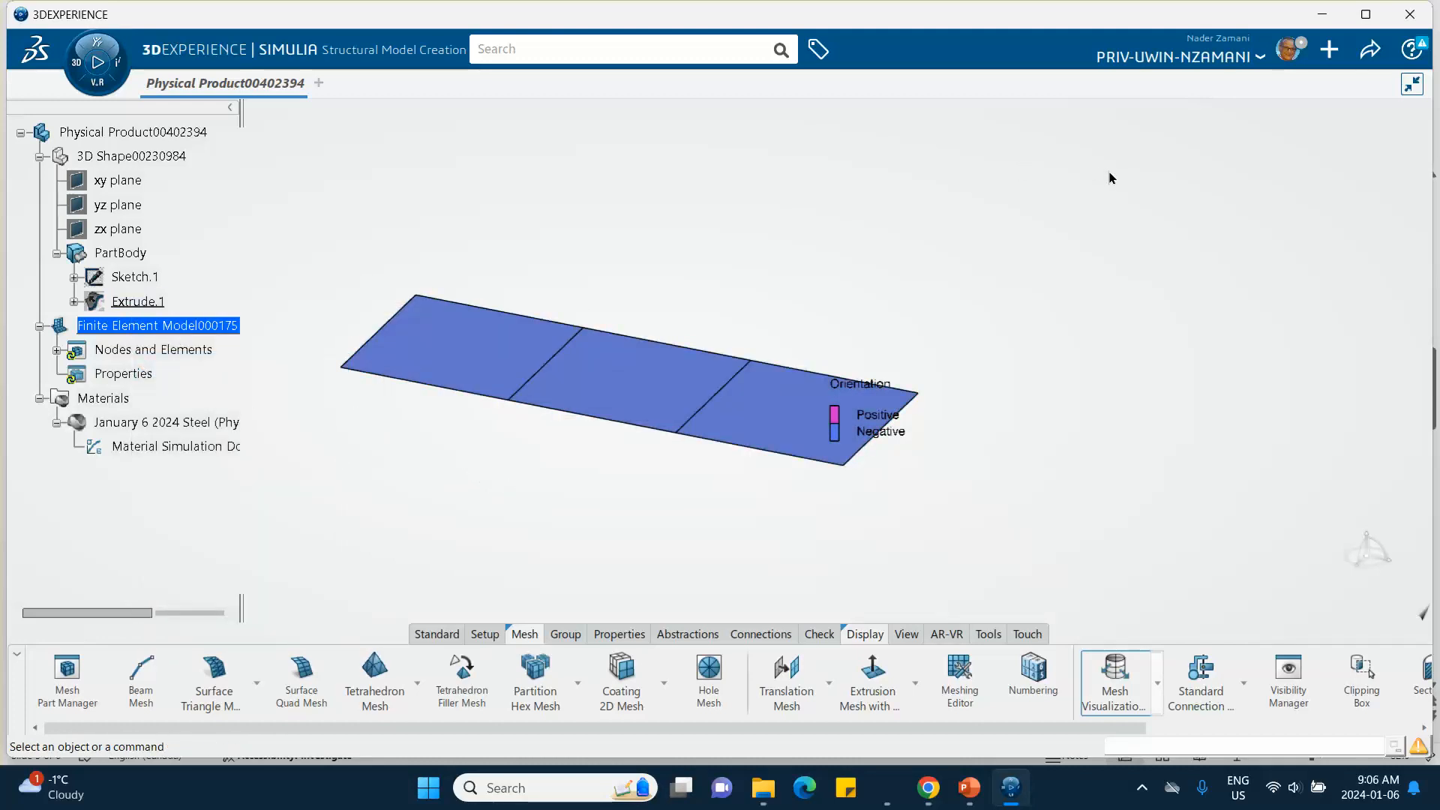
- Rotate the view to examine the orientation colors on both faces of the meshed shell
{"action": "middle_click_drag", "start_coordinate": [1092, 217], "coordinate": [1073, 106]}
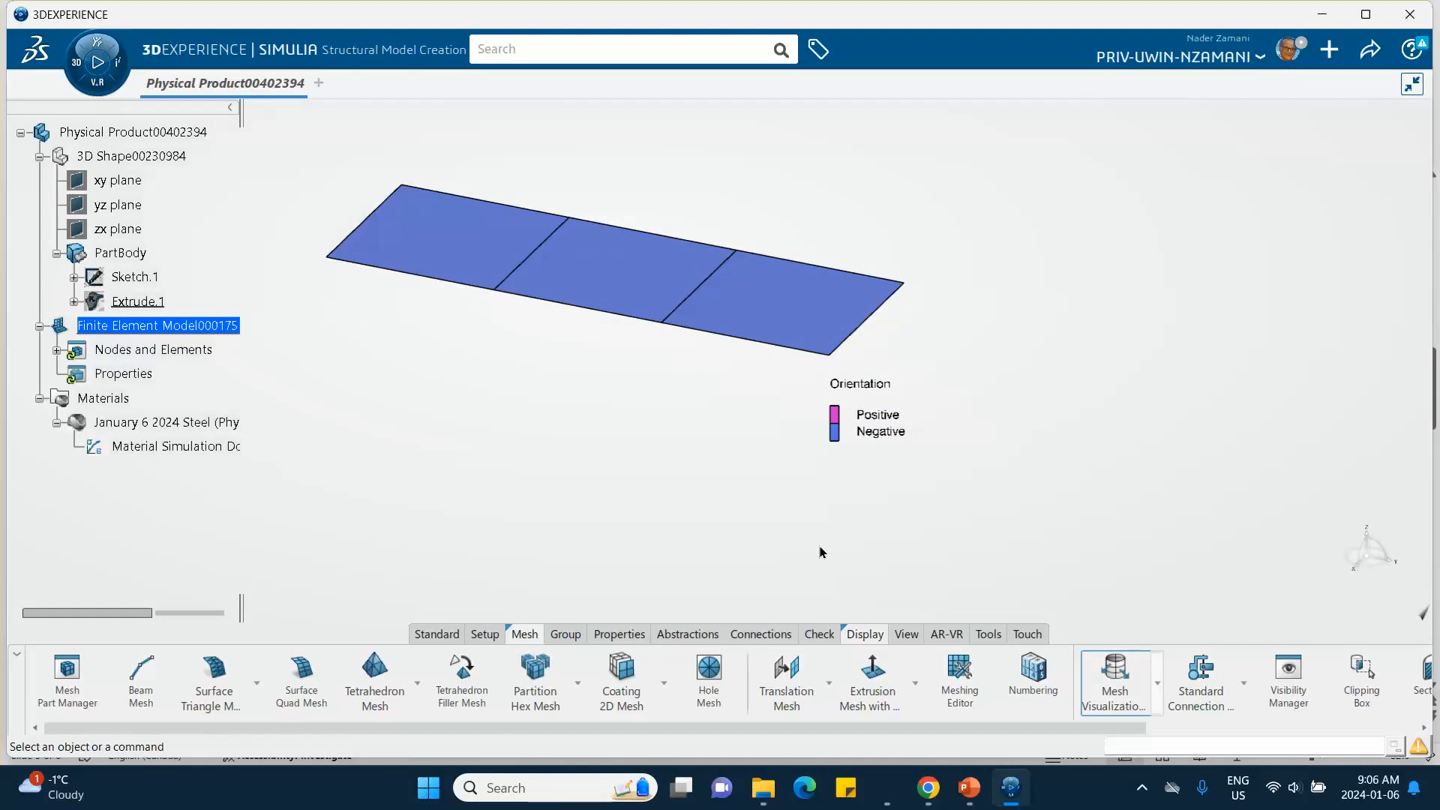
{"action": "middle_click_drag", "start_coordinate": [662, 545], "coordinate": [708, 577]}
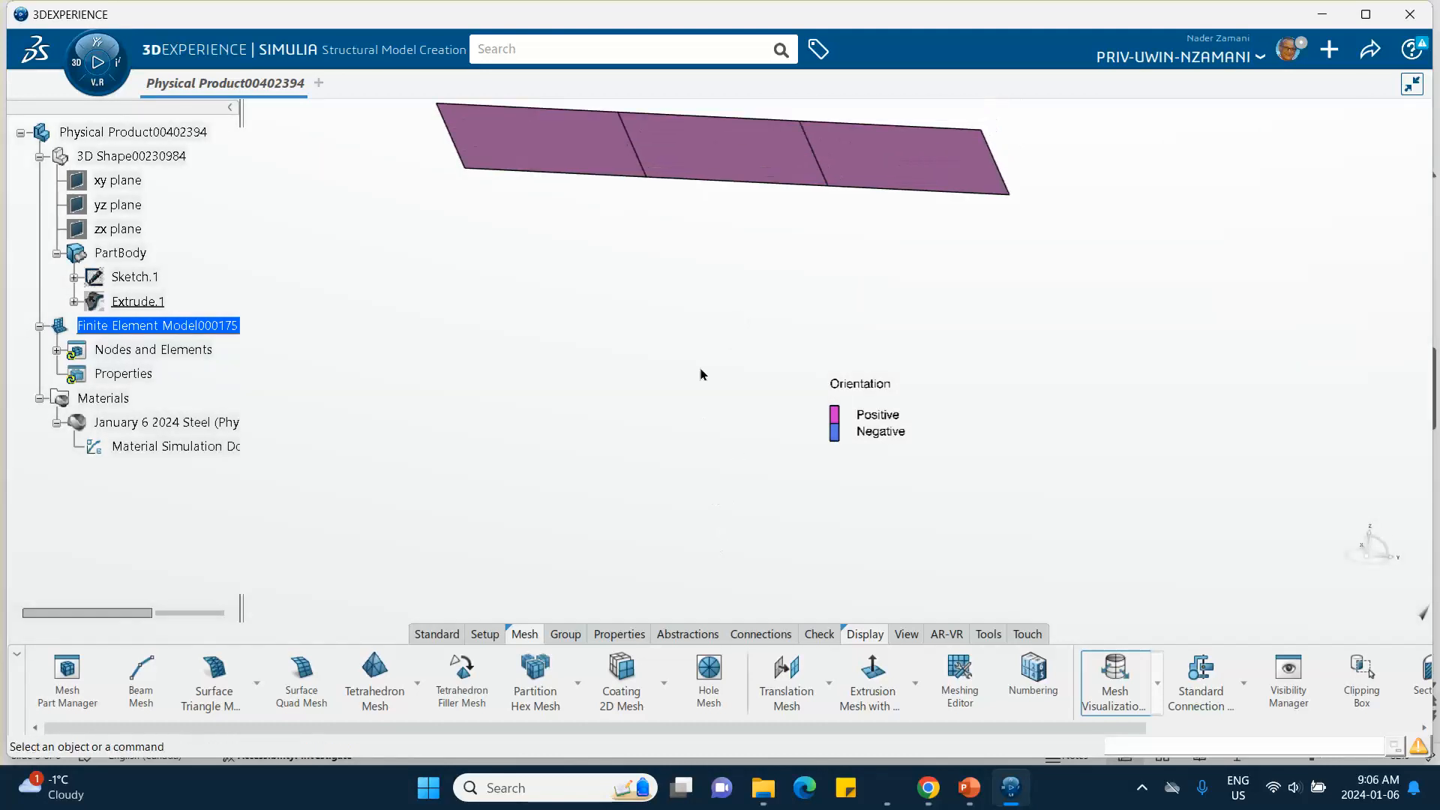
{"action": "middle_click_drag", "start_coordinate": [652, 485], "coordinate": [631, 529]}
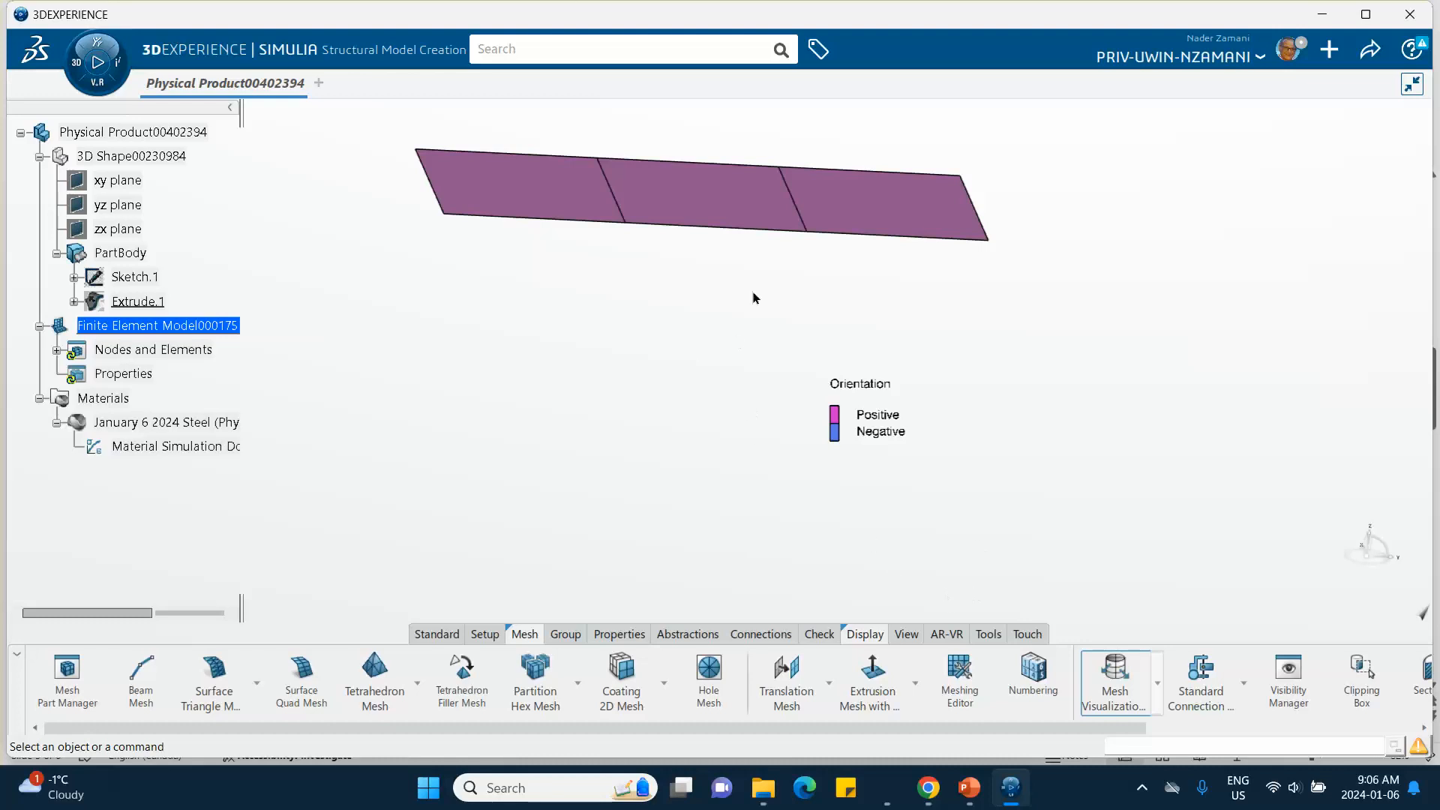
{"action": "middle_click_drag", "start_coordinate": [754, 297], "coordinate": [707, 289]}
{"action": "middle_click_drag", "start_coordinate": [512, 354], "coordinate": [573, 417]}
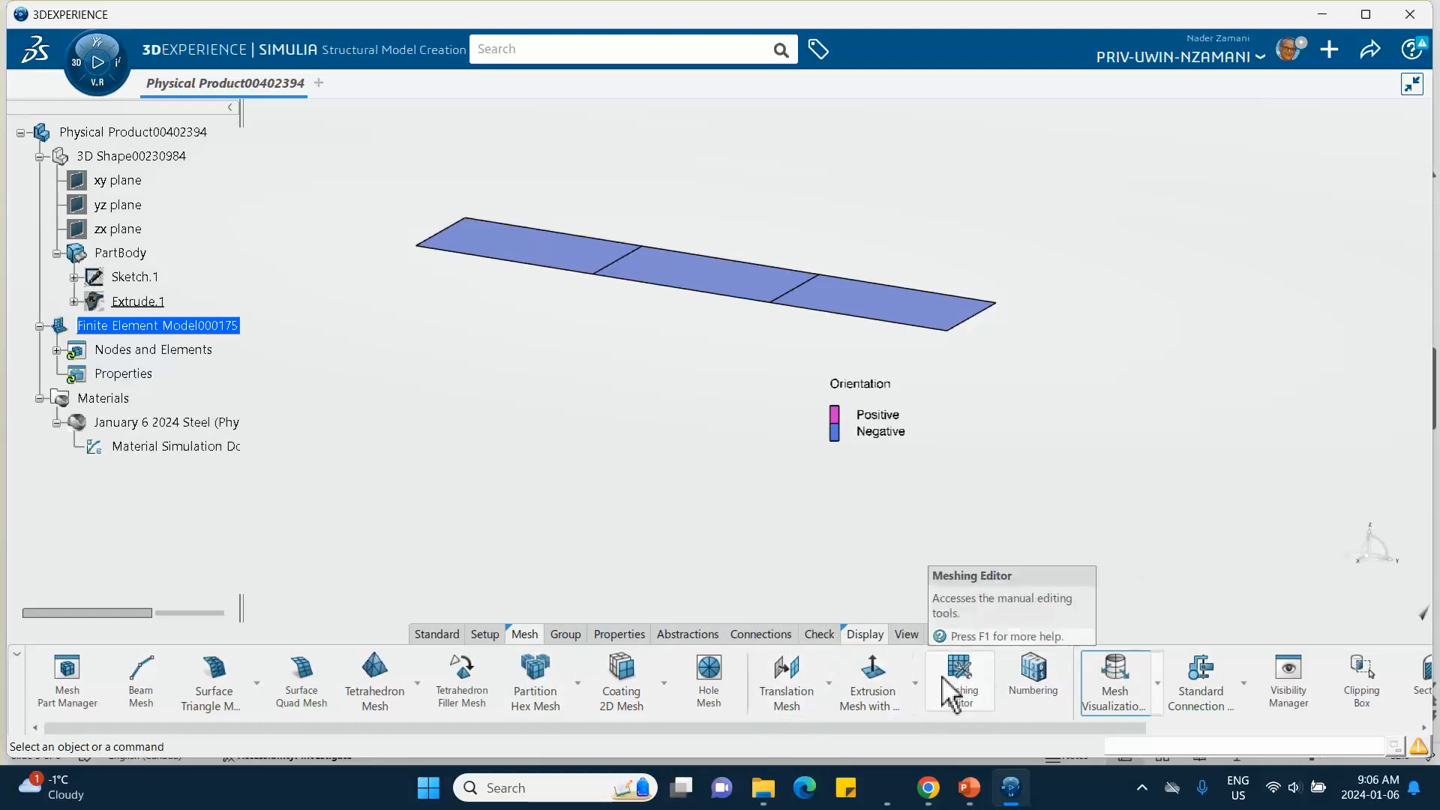
- Pin the action bar section and open the Meshing Editor on Surface Quad Mesh.1
{"action": "right_click", "coordinate": [847, 630]}
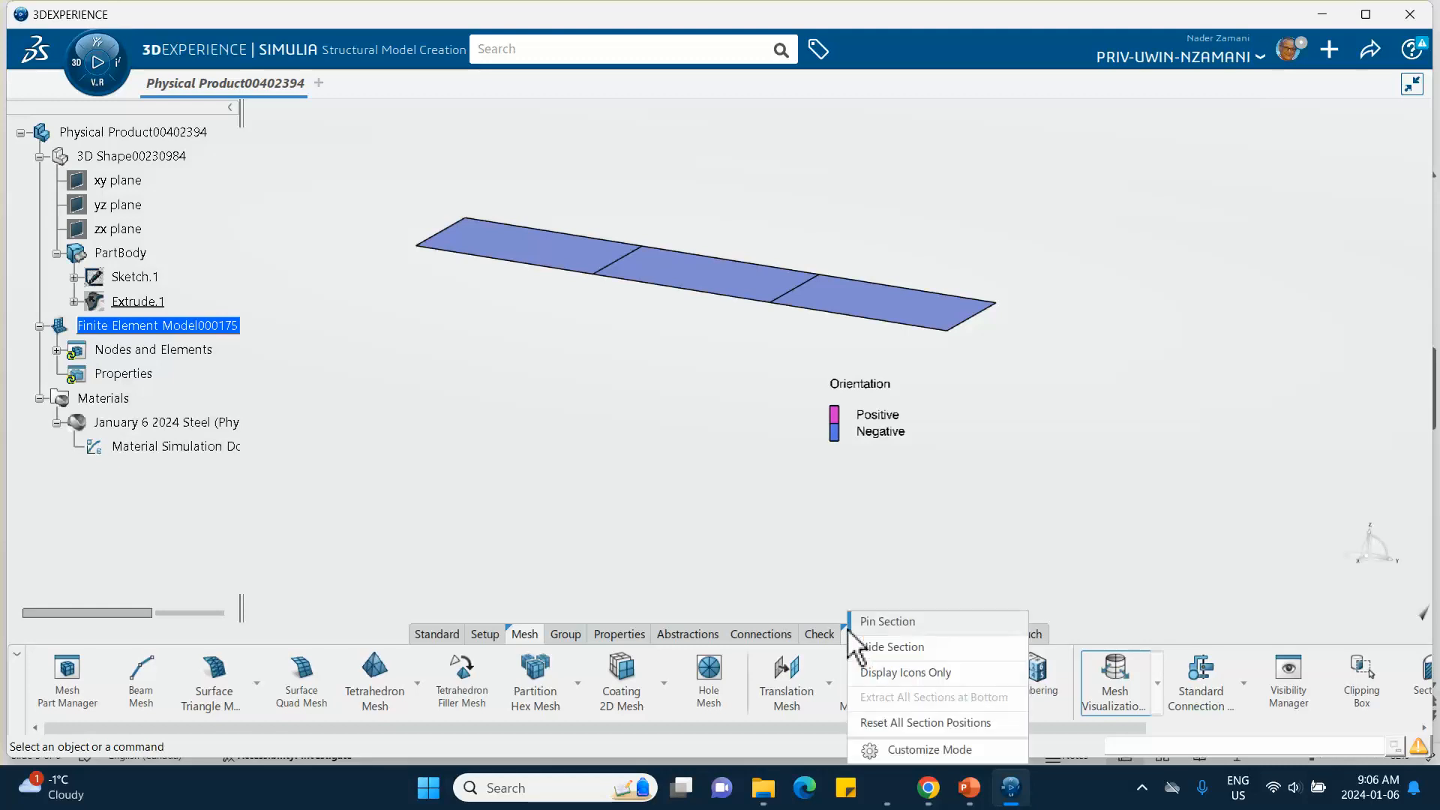
{"action": "left_click", "coordinate": [870, 615]}
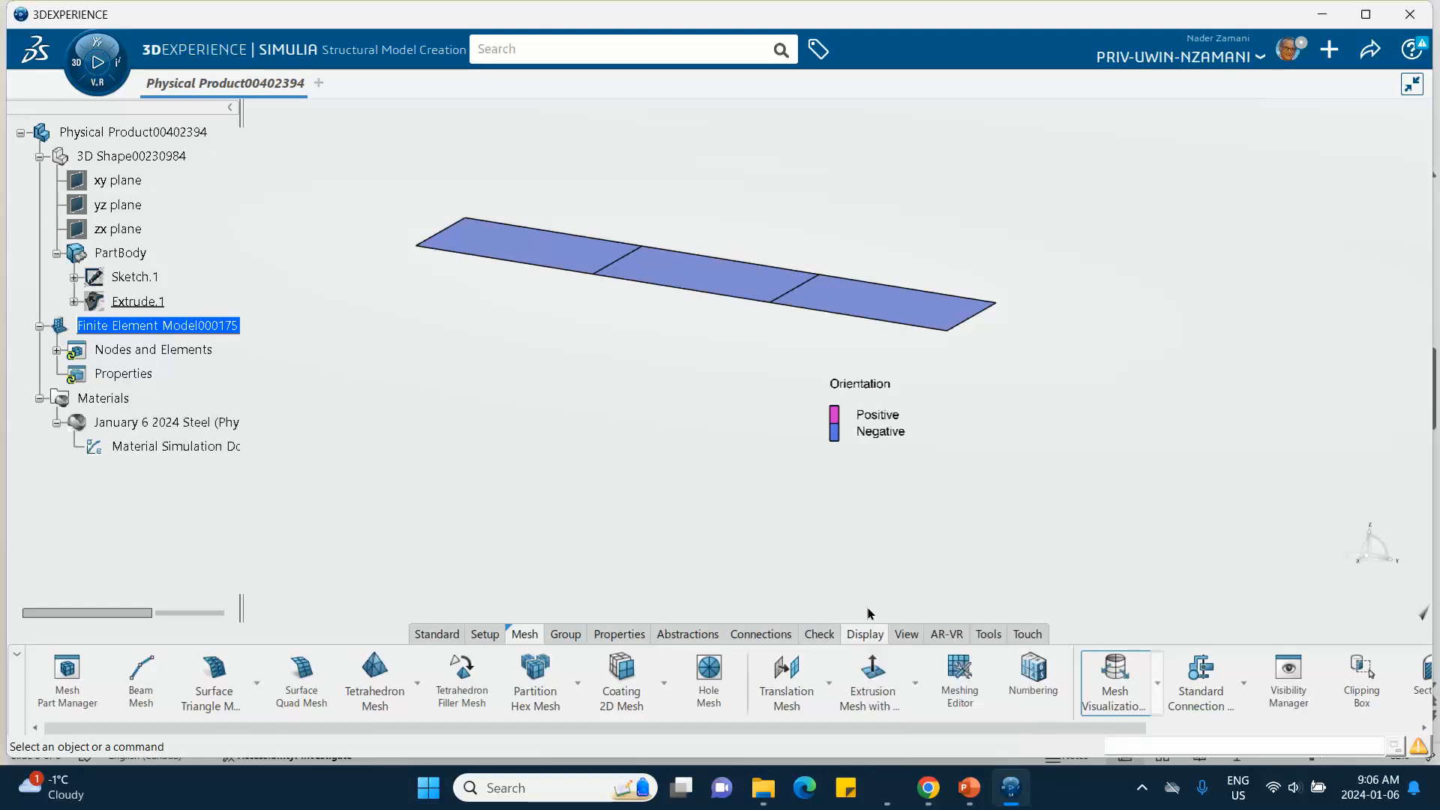
{"action": "left_click", "coordinate": [520, 636]}
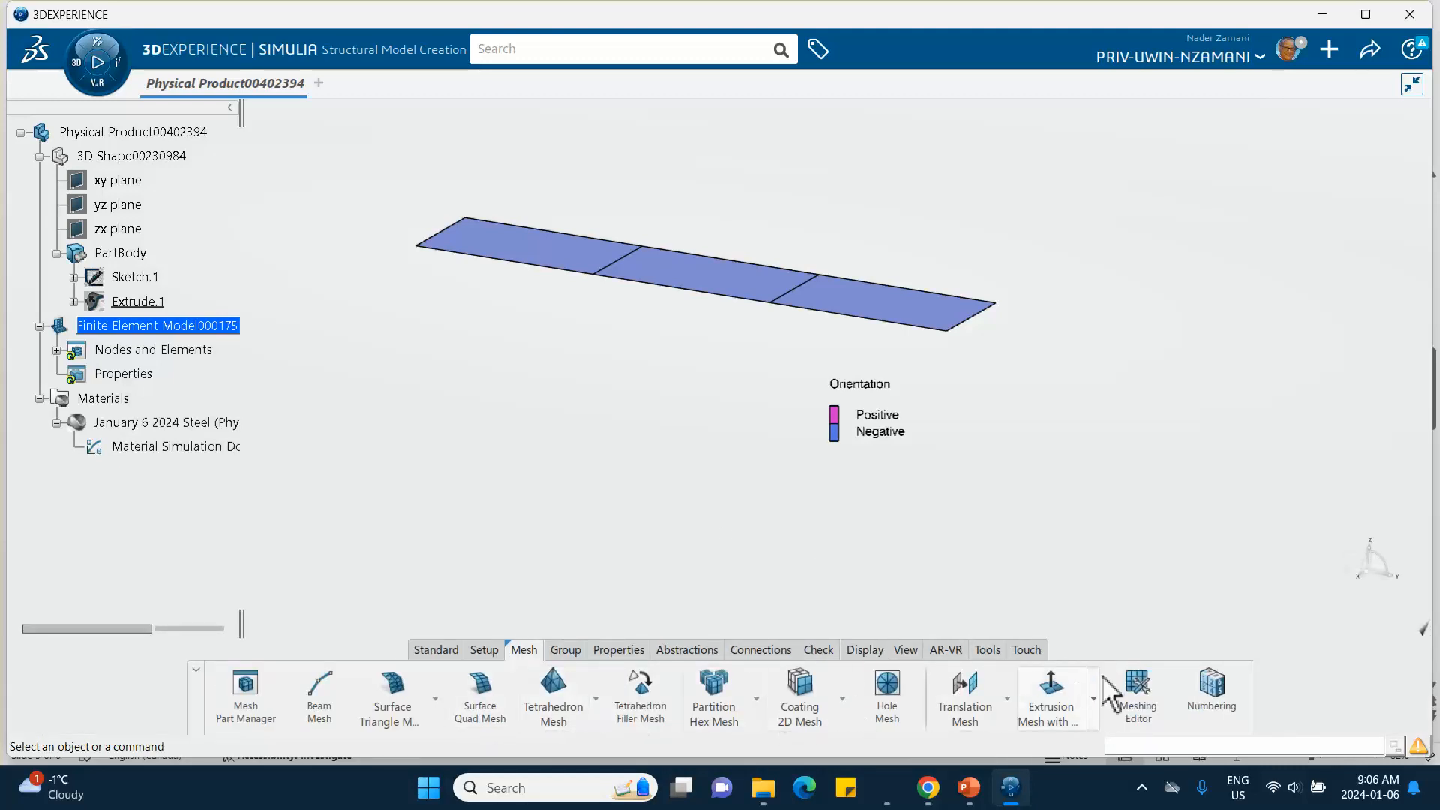
{"action": "left_click", "coordinate": [1142, 691]}
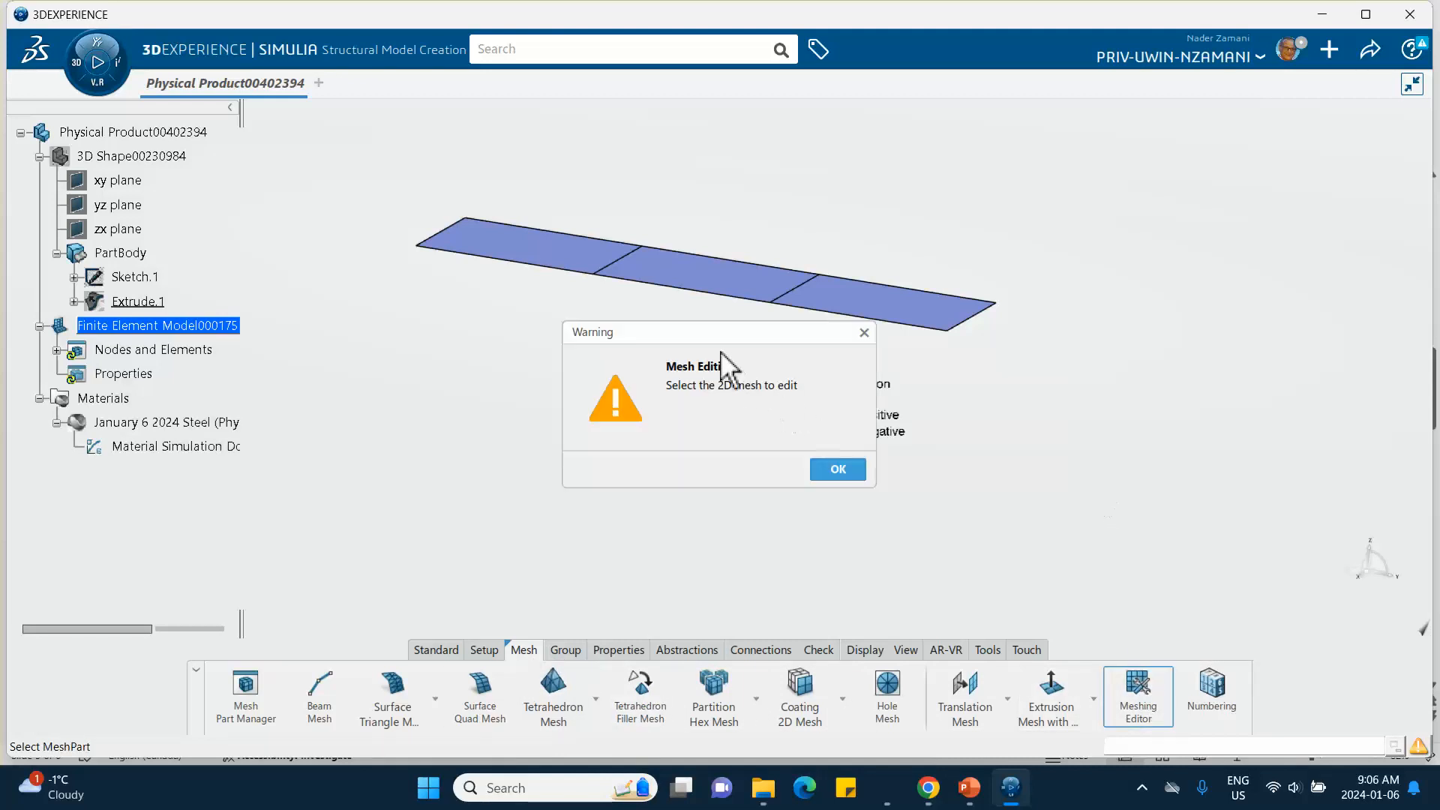
{"action": "left_click_drag", "start_coordinate": [720, 341], "coordinate": [1161, 387]}
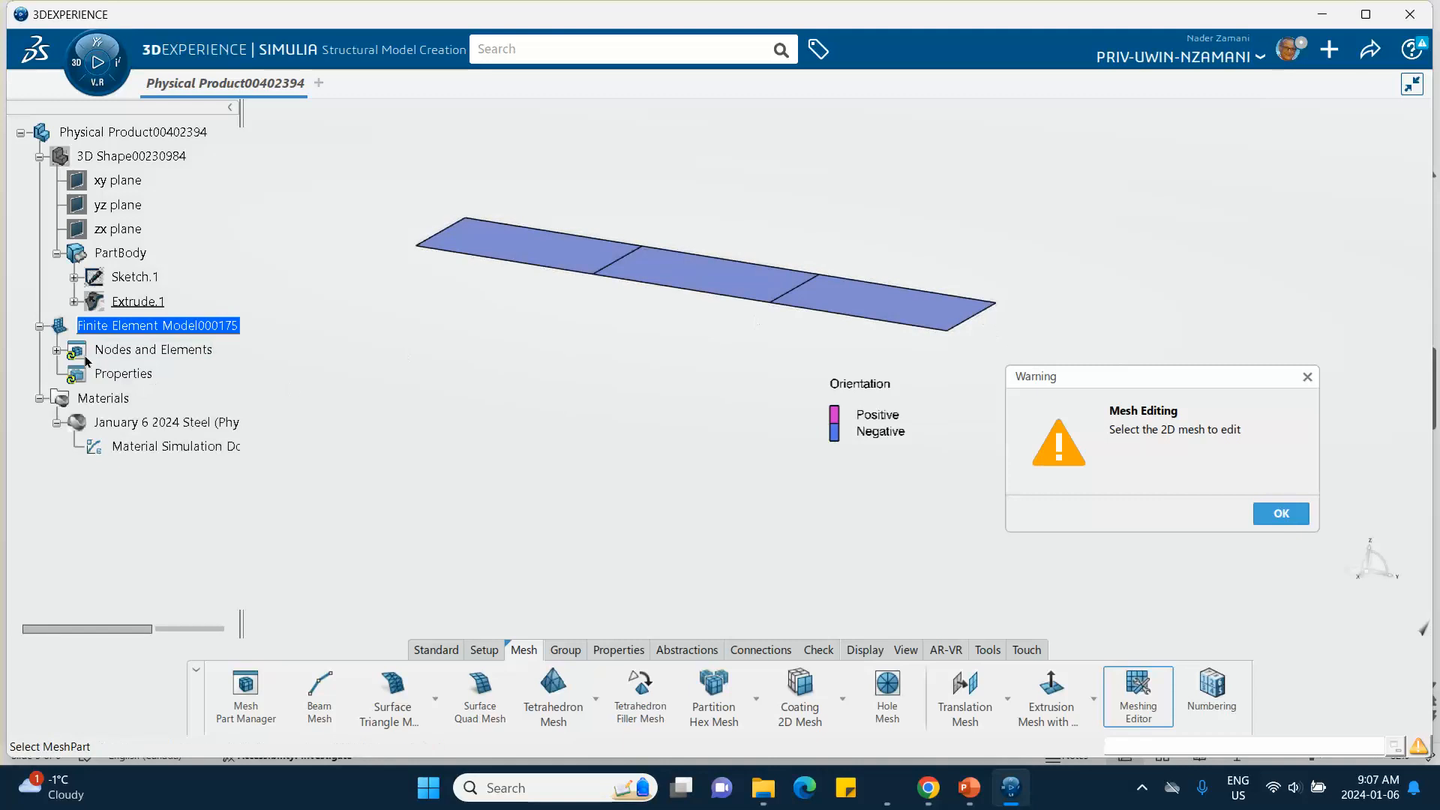
{"action": "left_click", "coordinate": [56, 351]}
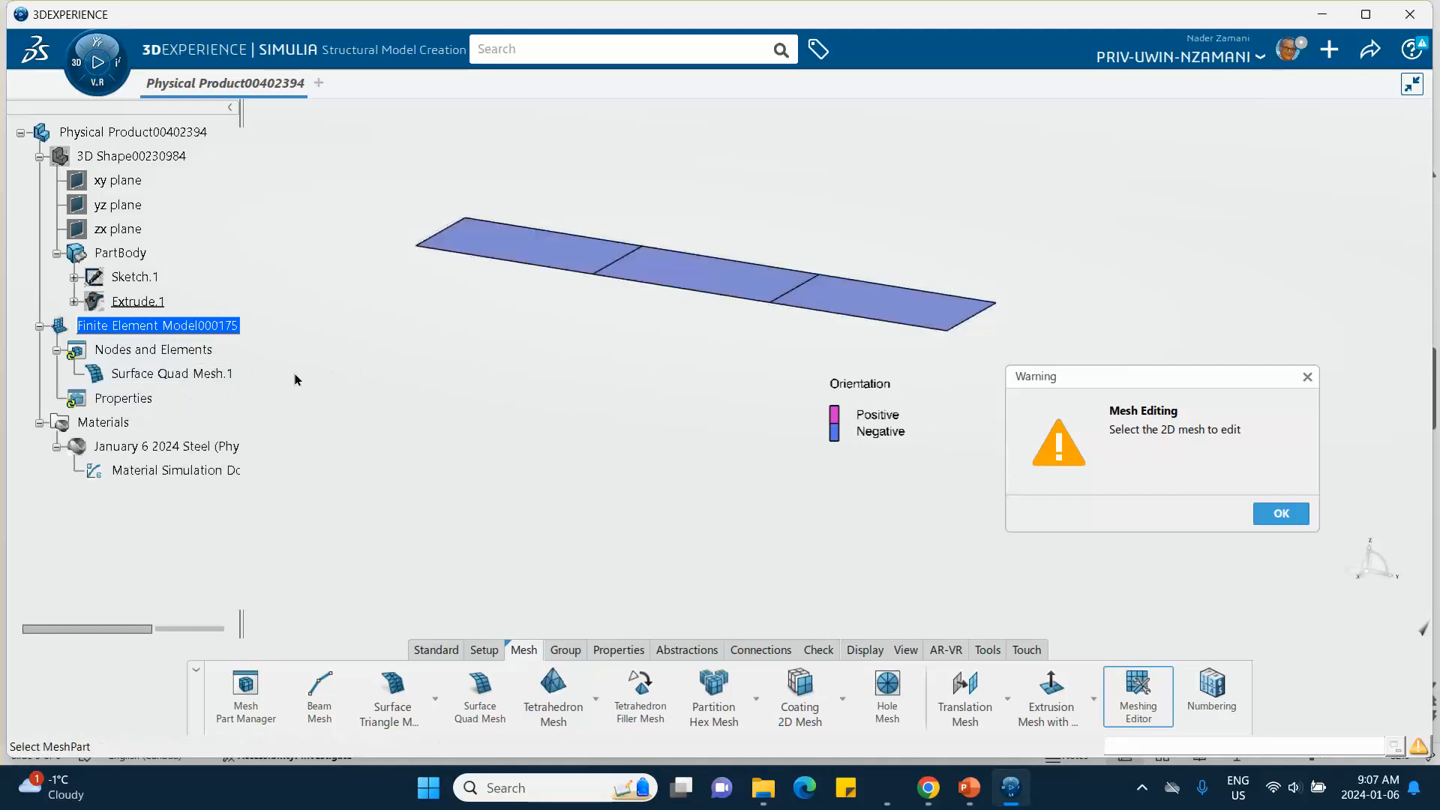
{"action": "left_click", "coordinate": [648, 264]}
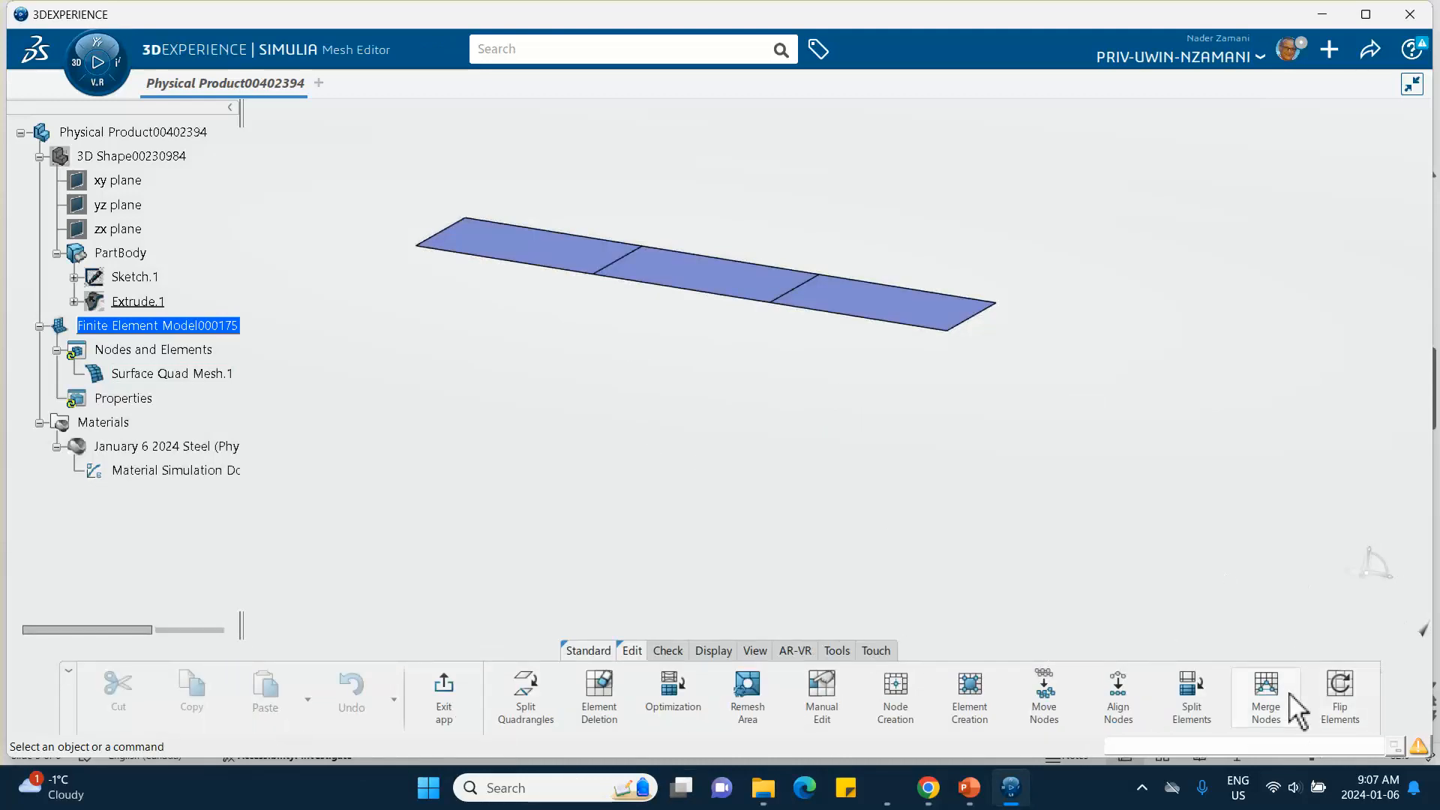
- Switch to the PowerPoint tutorial presentation
{"action": "left_click", "coordinate": [970, 787]}
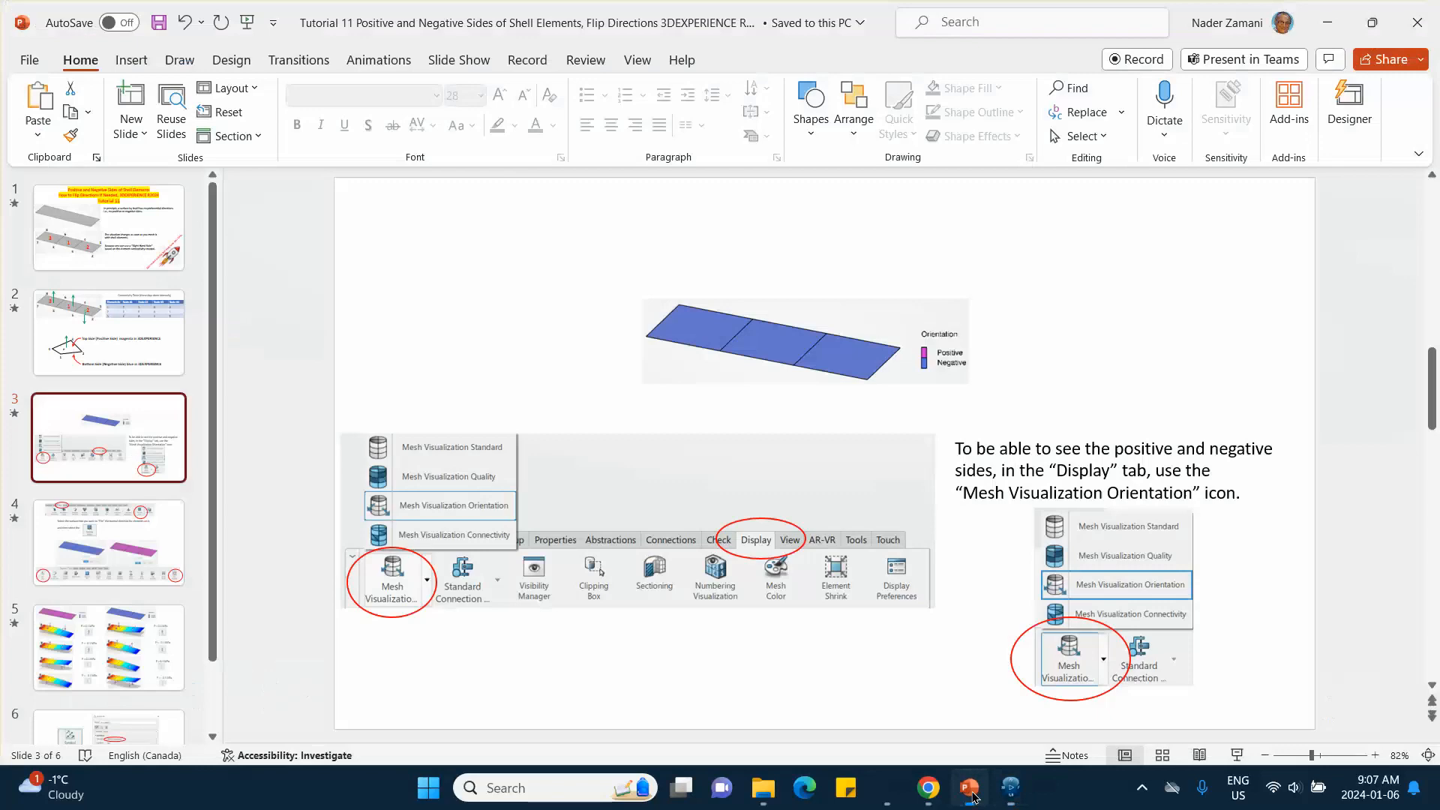
- Review the slide on flipping element normals in the presentation, then switch back to 3DEXPERIENCE
{"action": "left_click", "coordinate": [109, 541]}
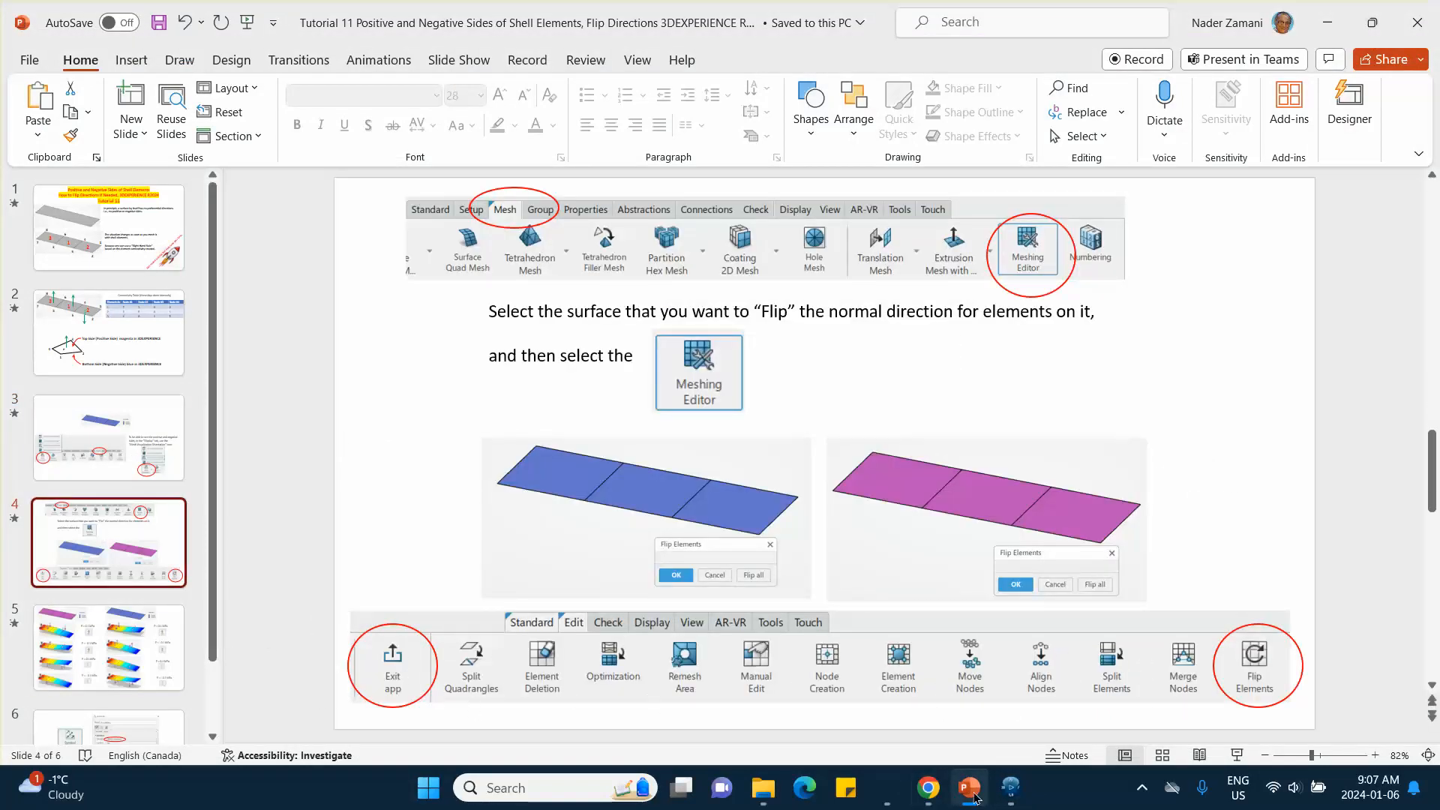
{"action": "left_click", "coordinate": [1011, 787]}
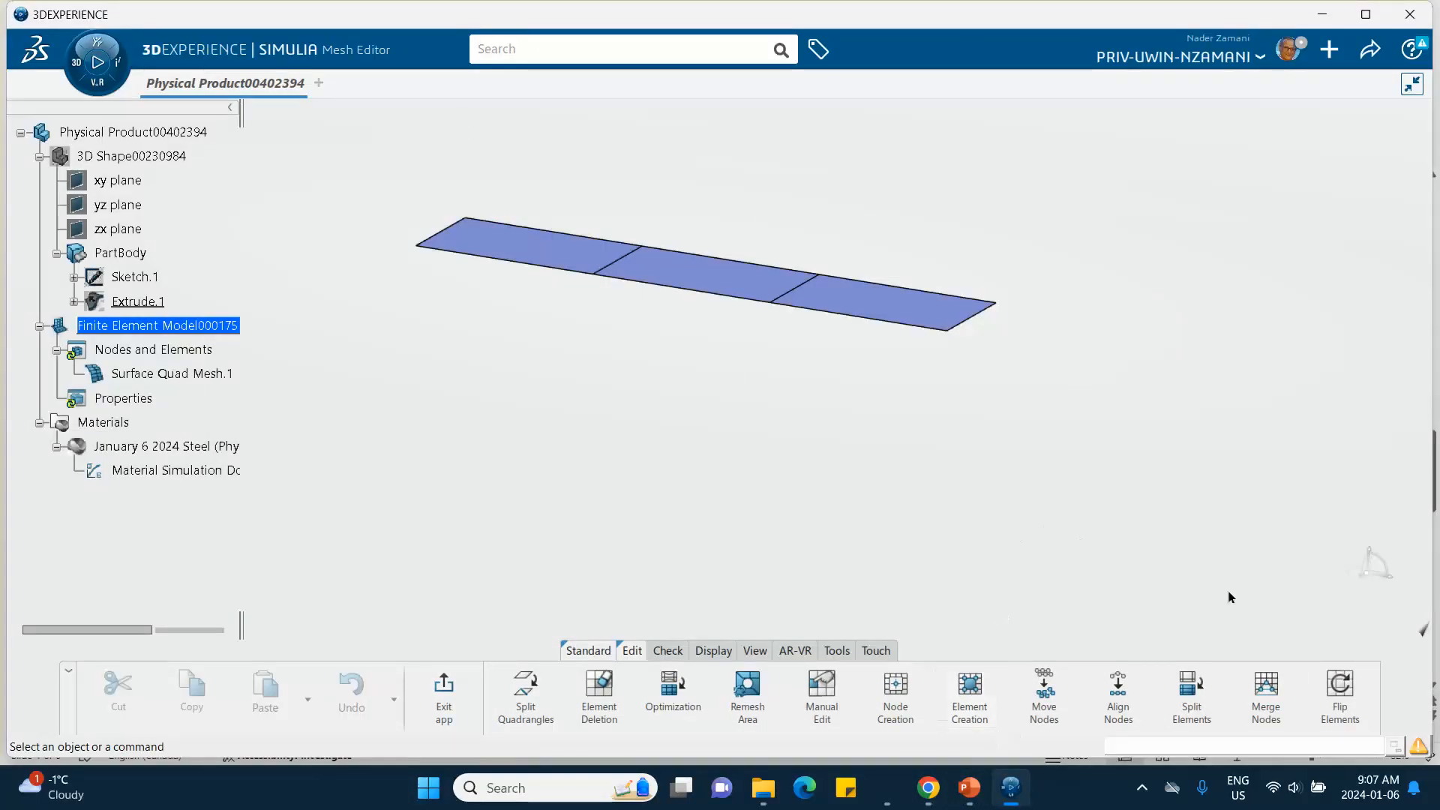
- Use Flip Elements to flip all shell elements, then cancel the flip
{"action": "left_click", "coordinate": [1338, 688]}
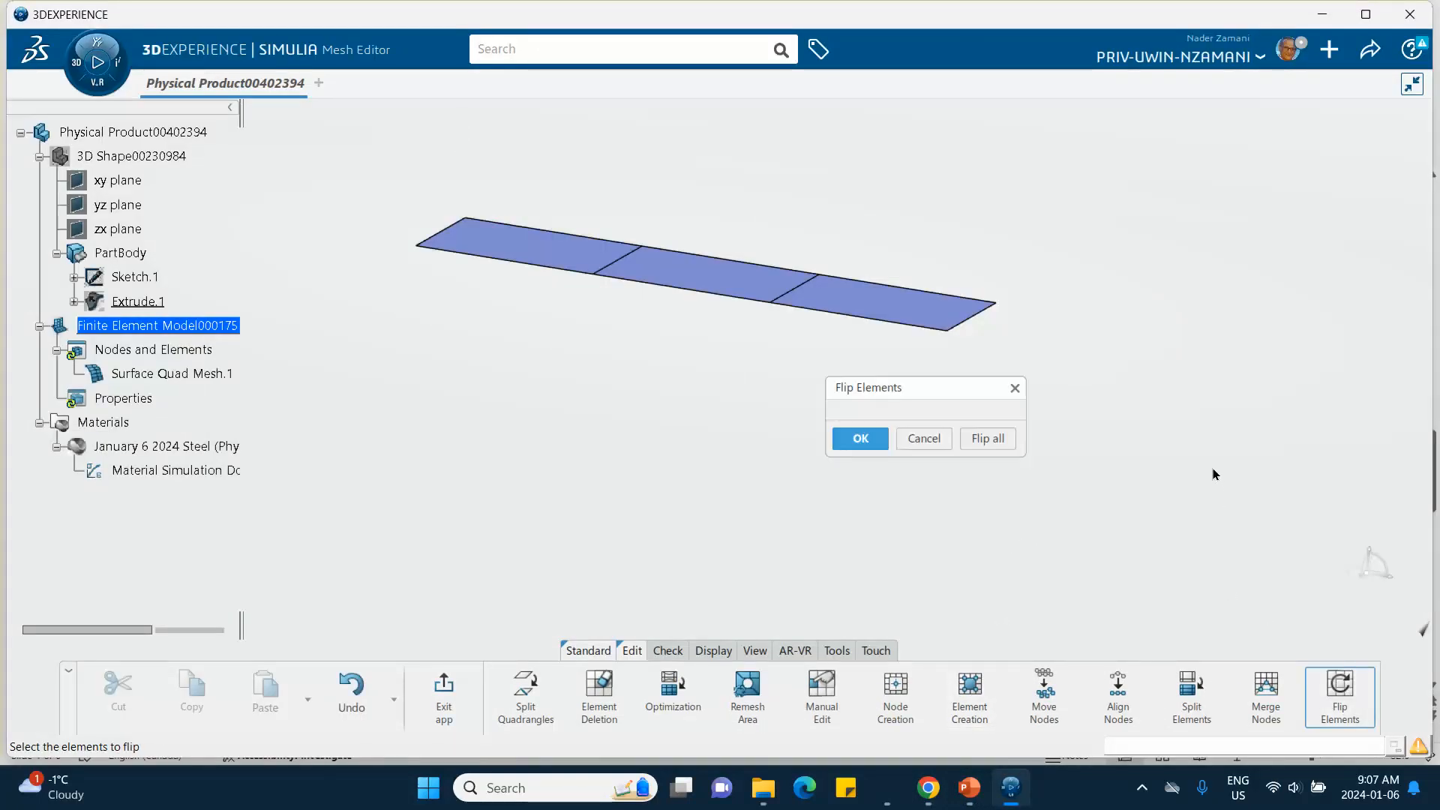
{"action": "left_click", "coordinate": [985, 435]}
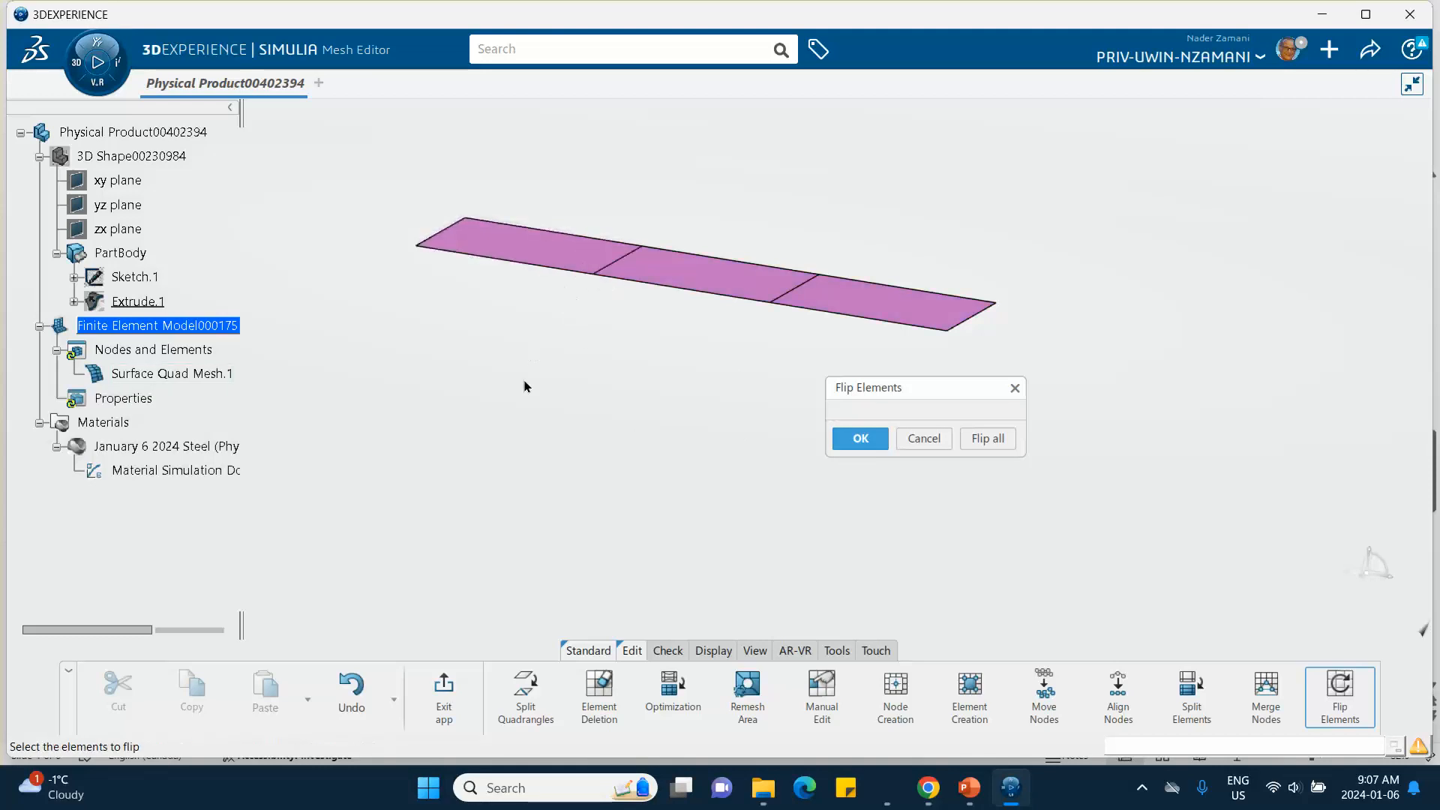
{"action": "left_click", "coordinate": [924, 440]}
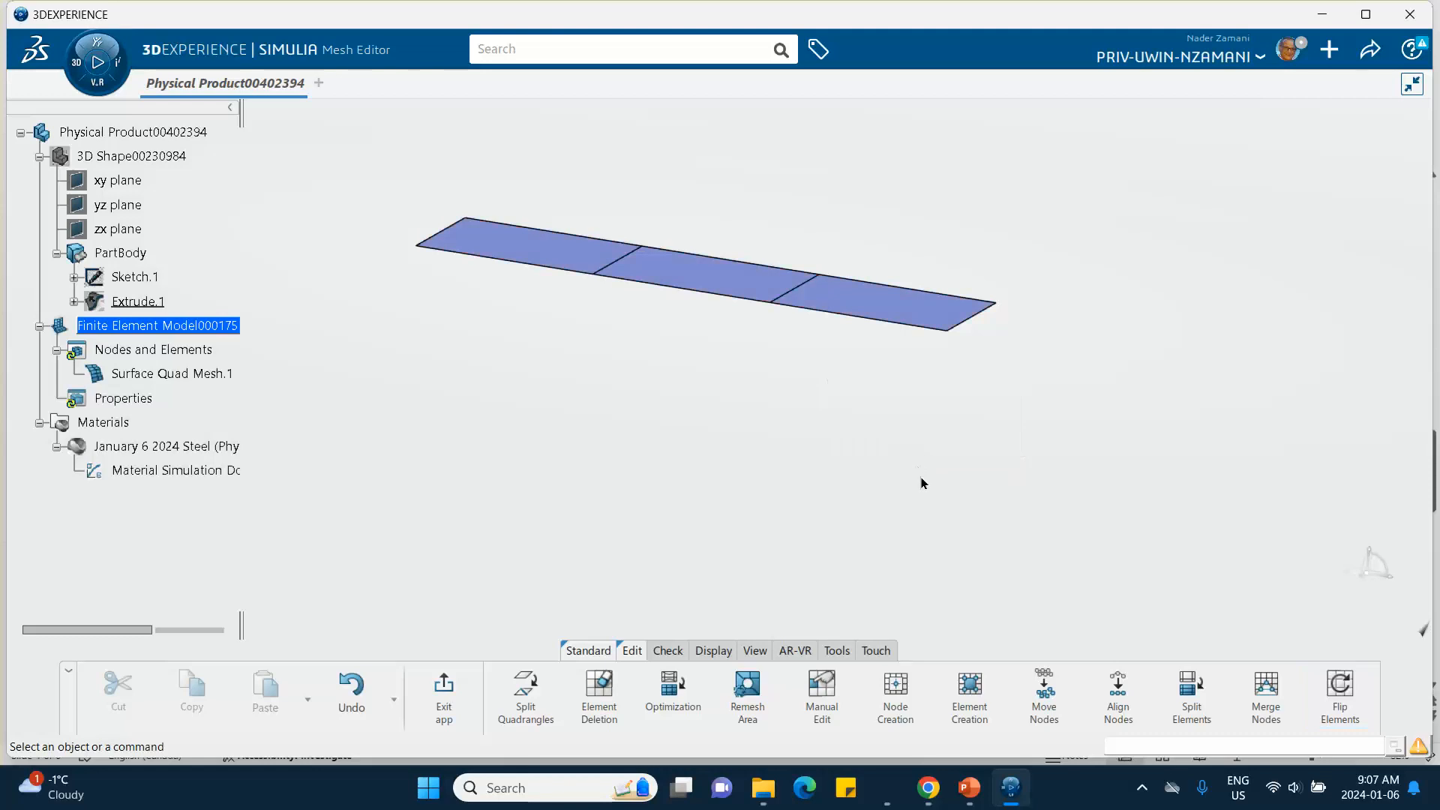
- Flip all shell elements with Flip Elements and confirm the flip
{"action": "left_click", "coordinate": [1335, 709]}
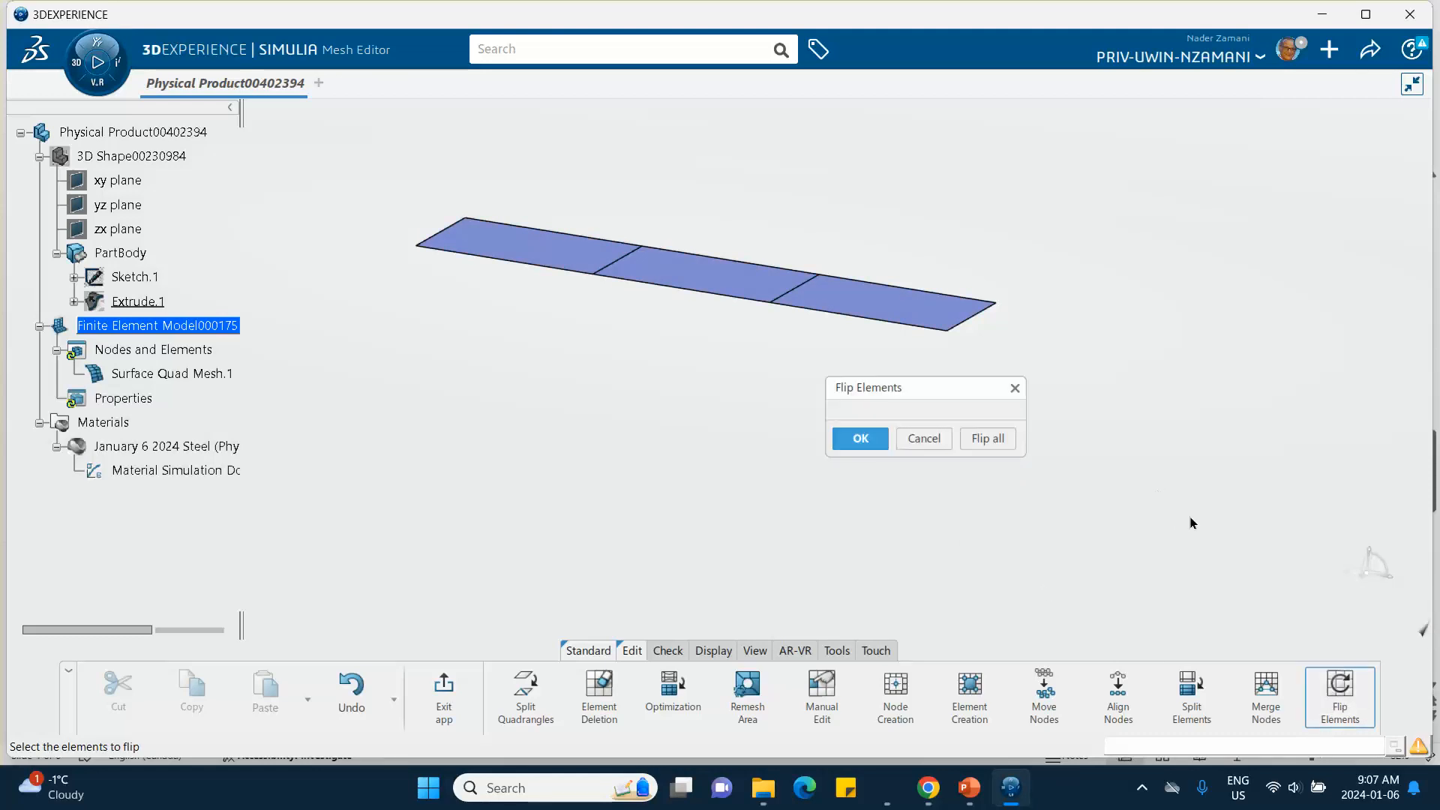
{"action": "left_click", "coordinate": [994, 437]}
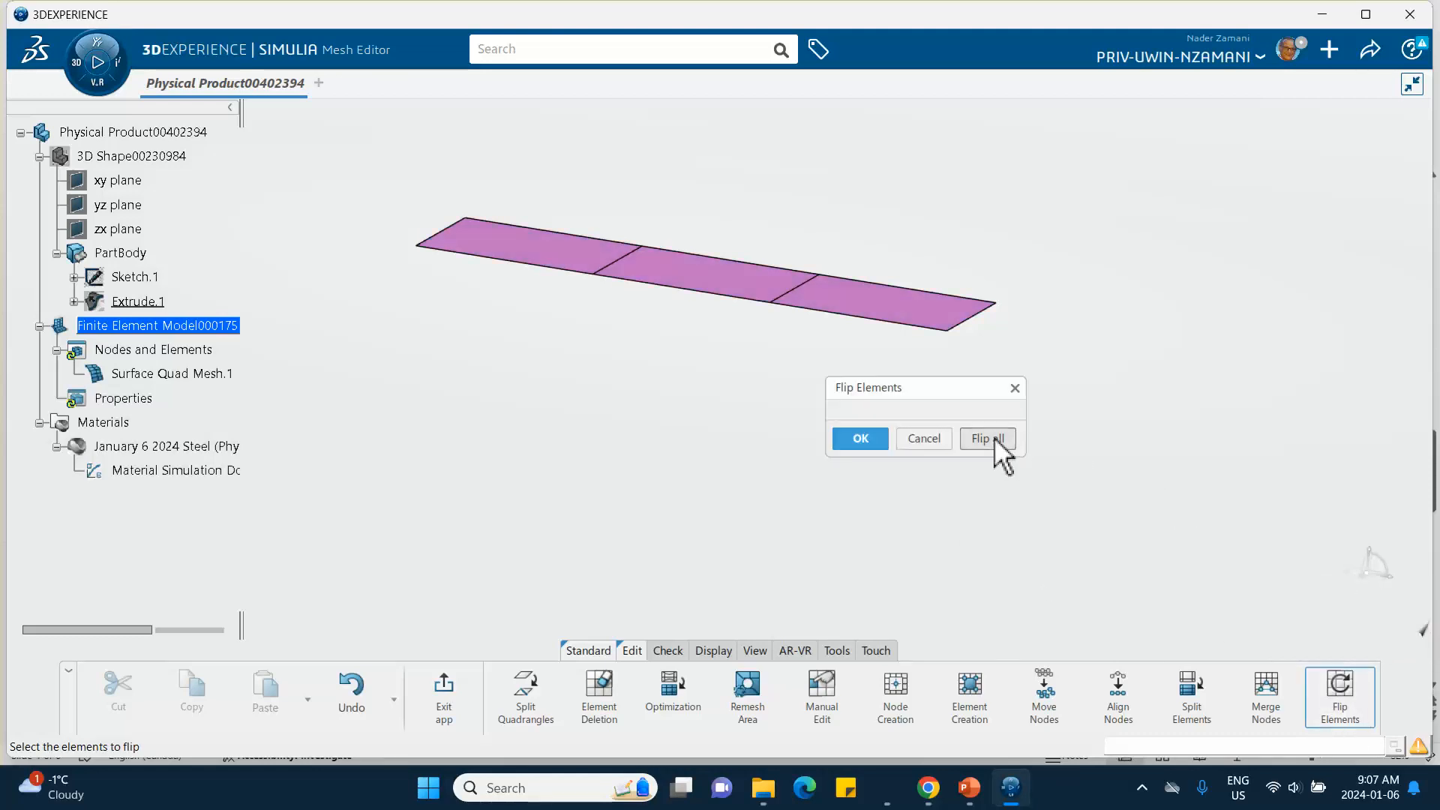
{"action": "left_click", "coordinate": [863, 440]}
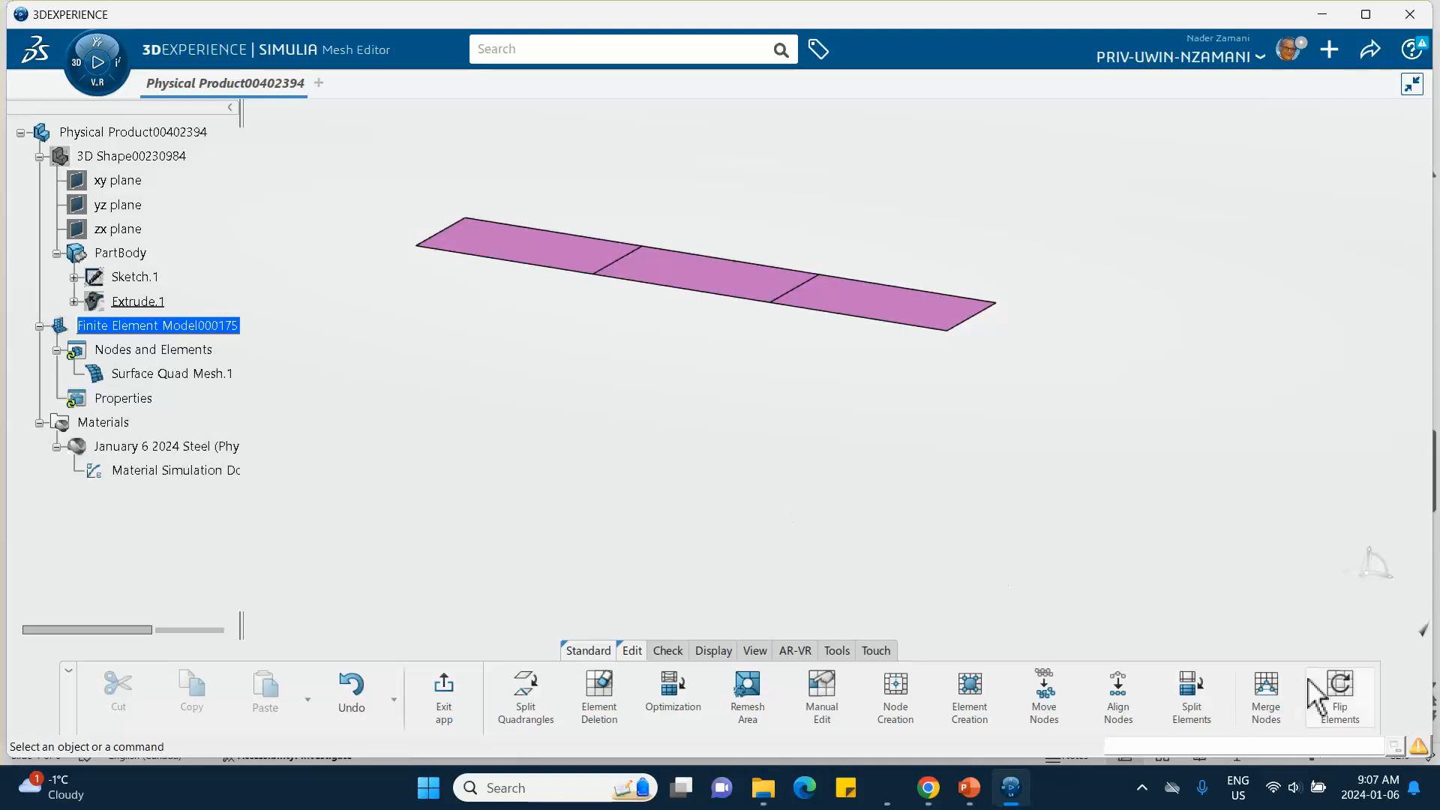
- Flip all shell elements back to their original orientation with Flip Elements and confirm
{"action": "left_click", "coordinate": [1340, 705]}
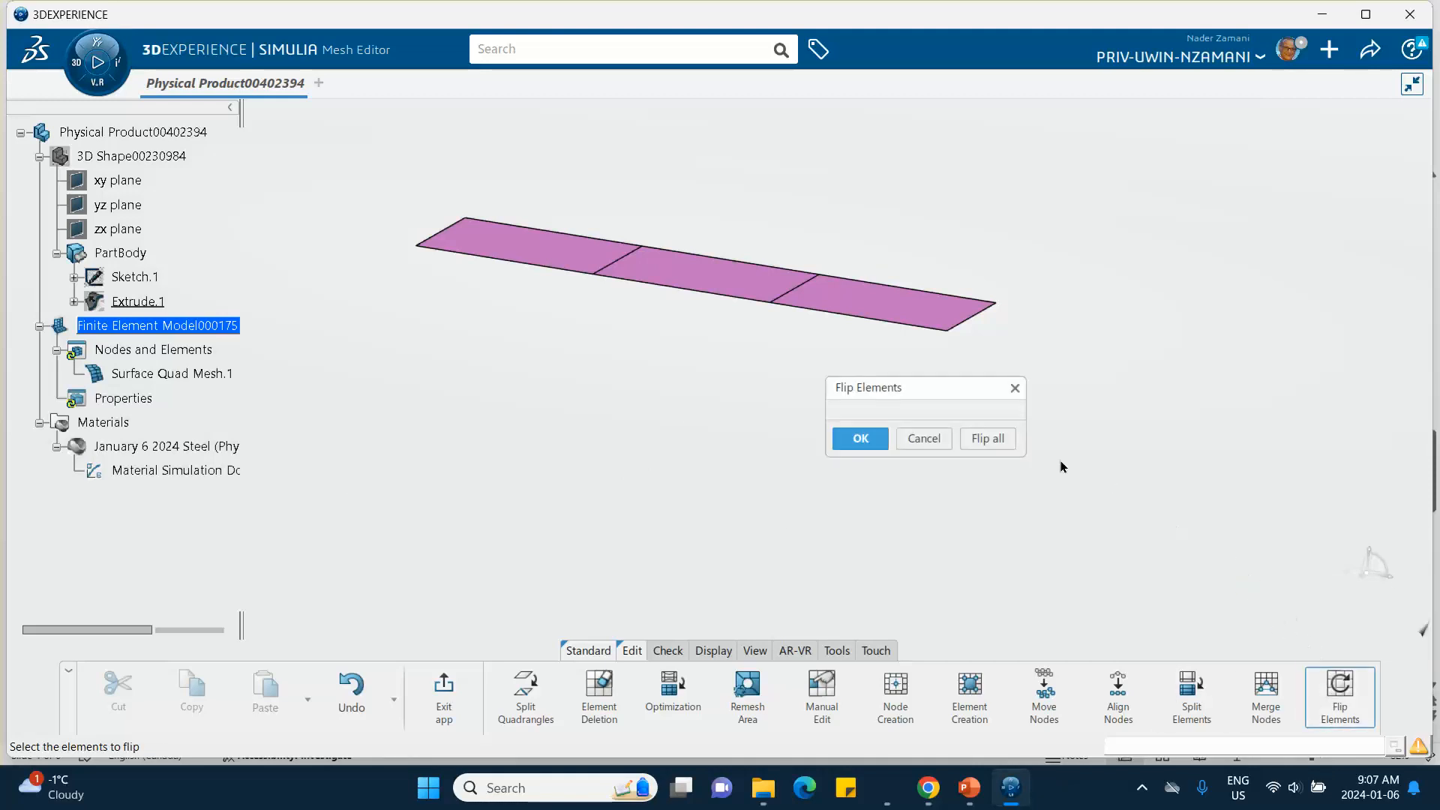
{"action": "left_click", "coordinate": [990, 437]}
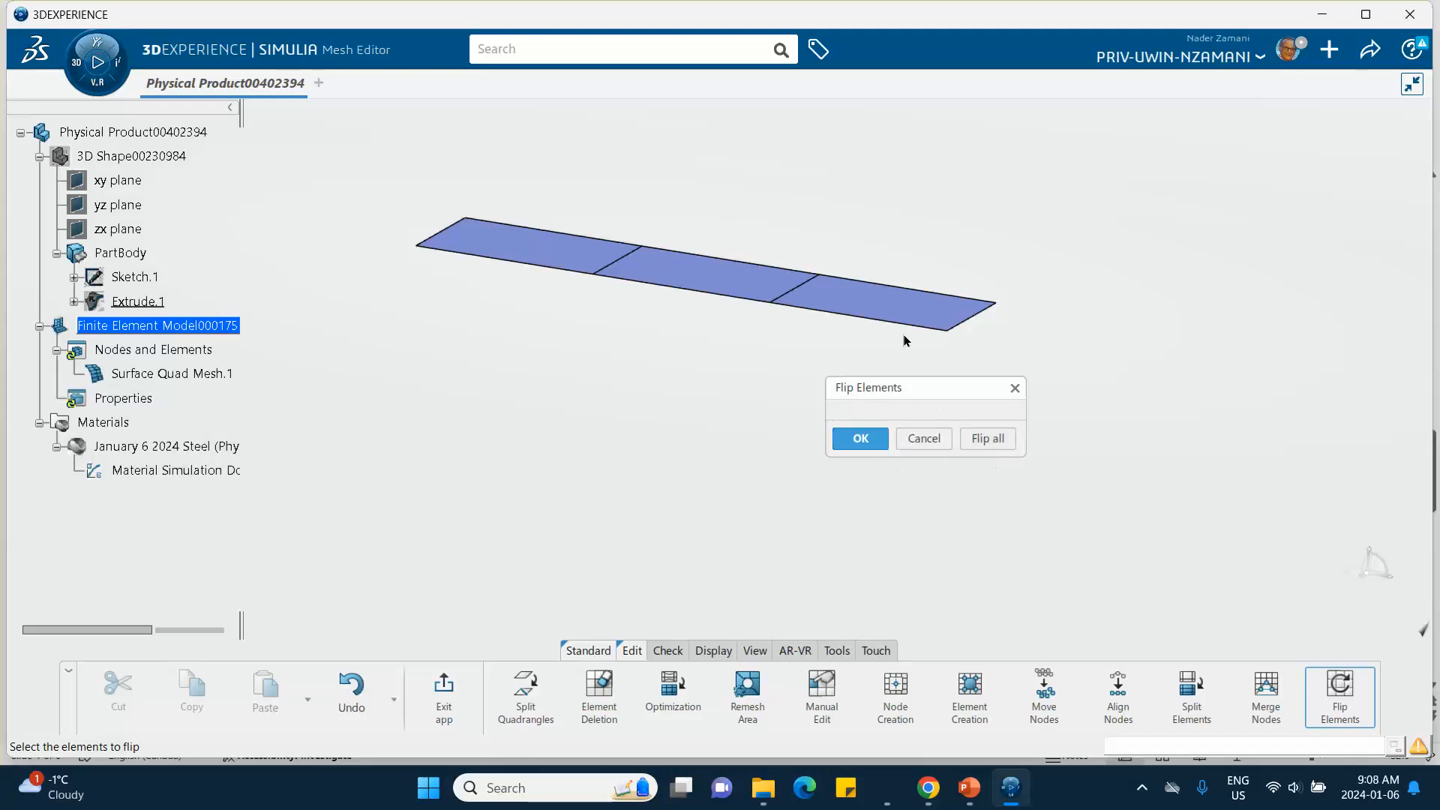
{"action": "left_click", "coordinate": [863, 438]}
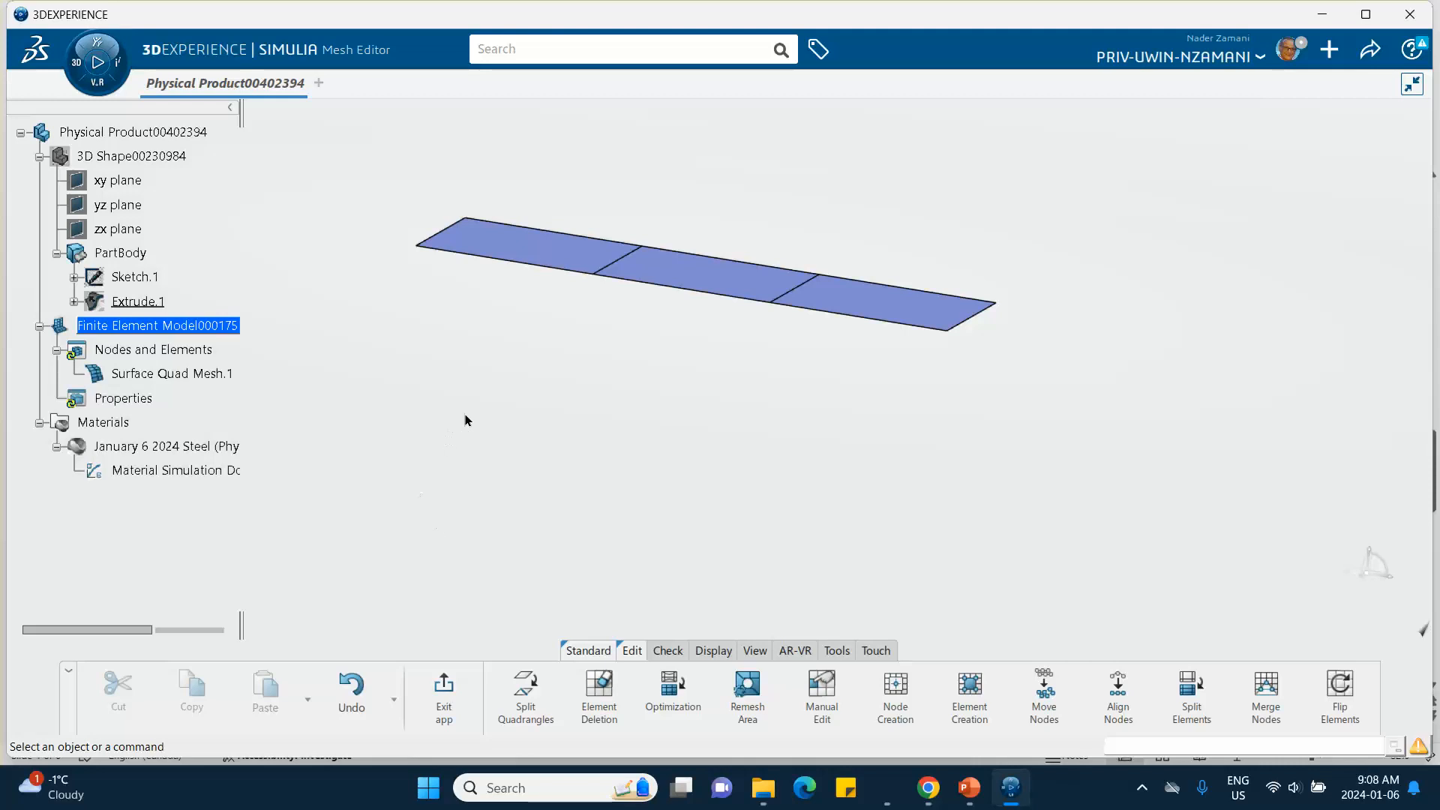
- Switch to the PowerPoint tutorial presentation and open slide 5
{"action": "middle_click_drag", "start_coordinate": [465, 420], "coordinate": [491, 495]}
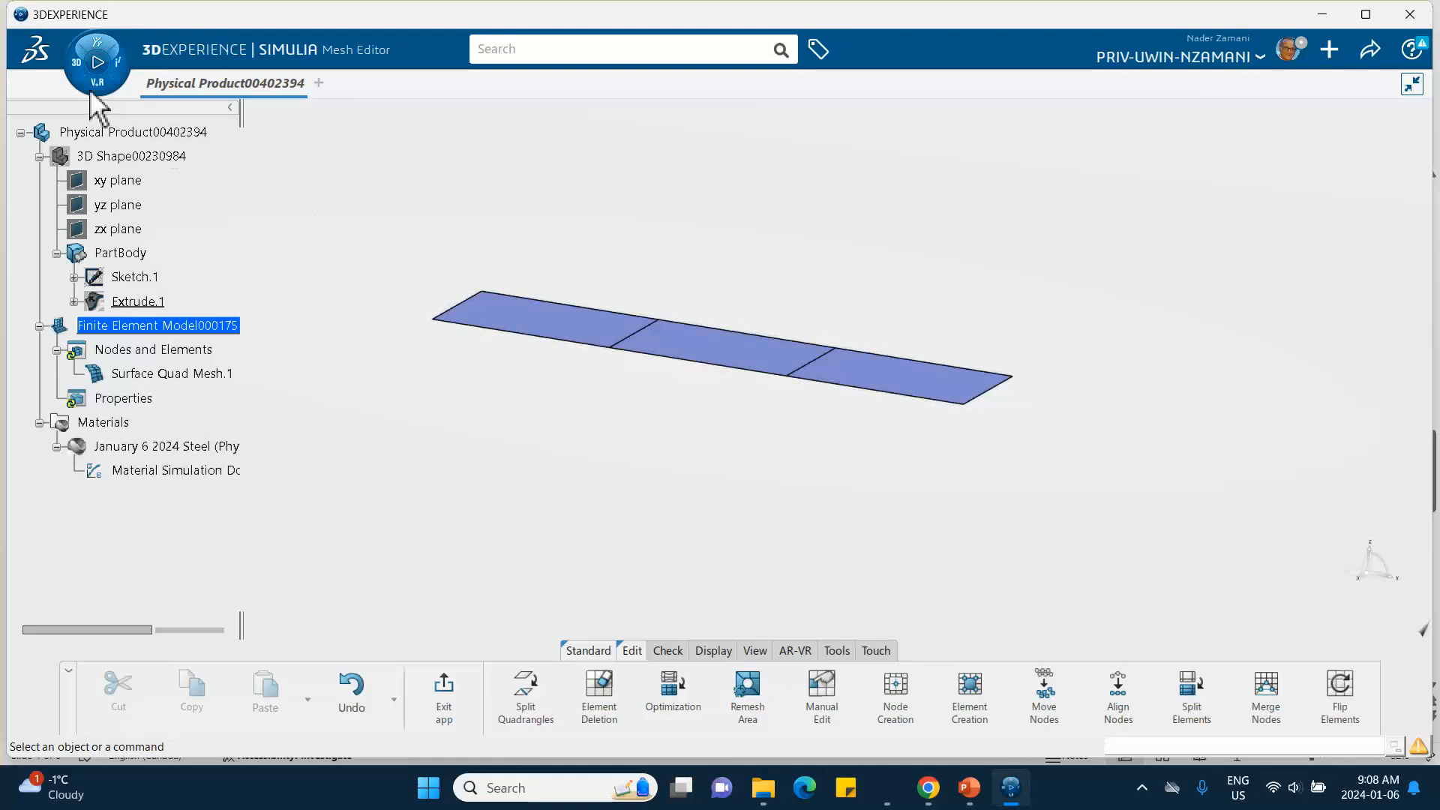
{"action": "mouse_move", "coordinate": [978, 802]}
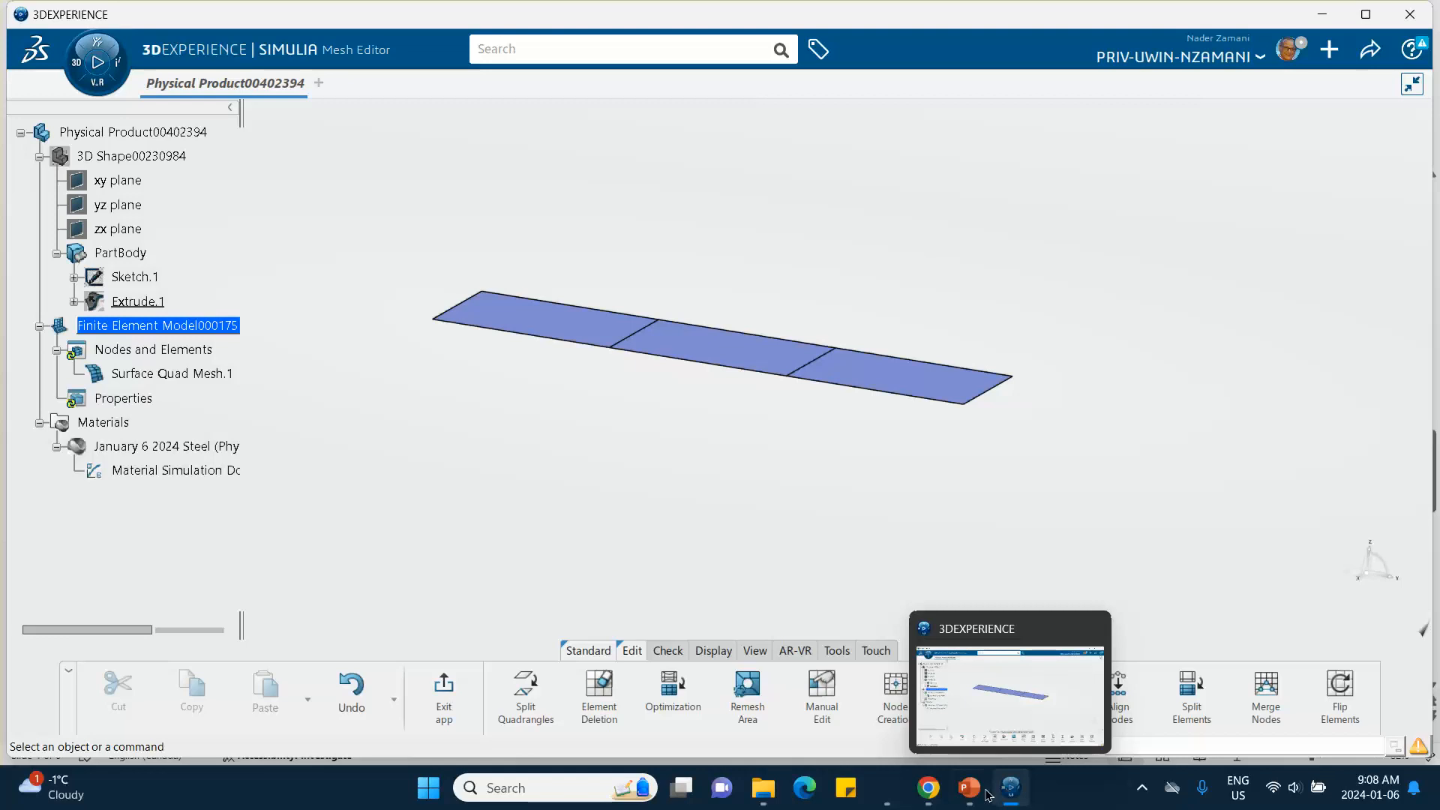
{"action": "left_click", "coordinate": [973, 789]}
{"action": "left_click", "coordinate": [104, 628]}
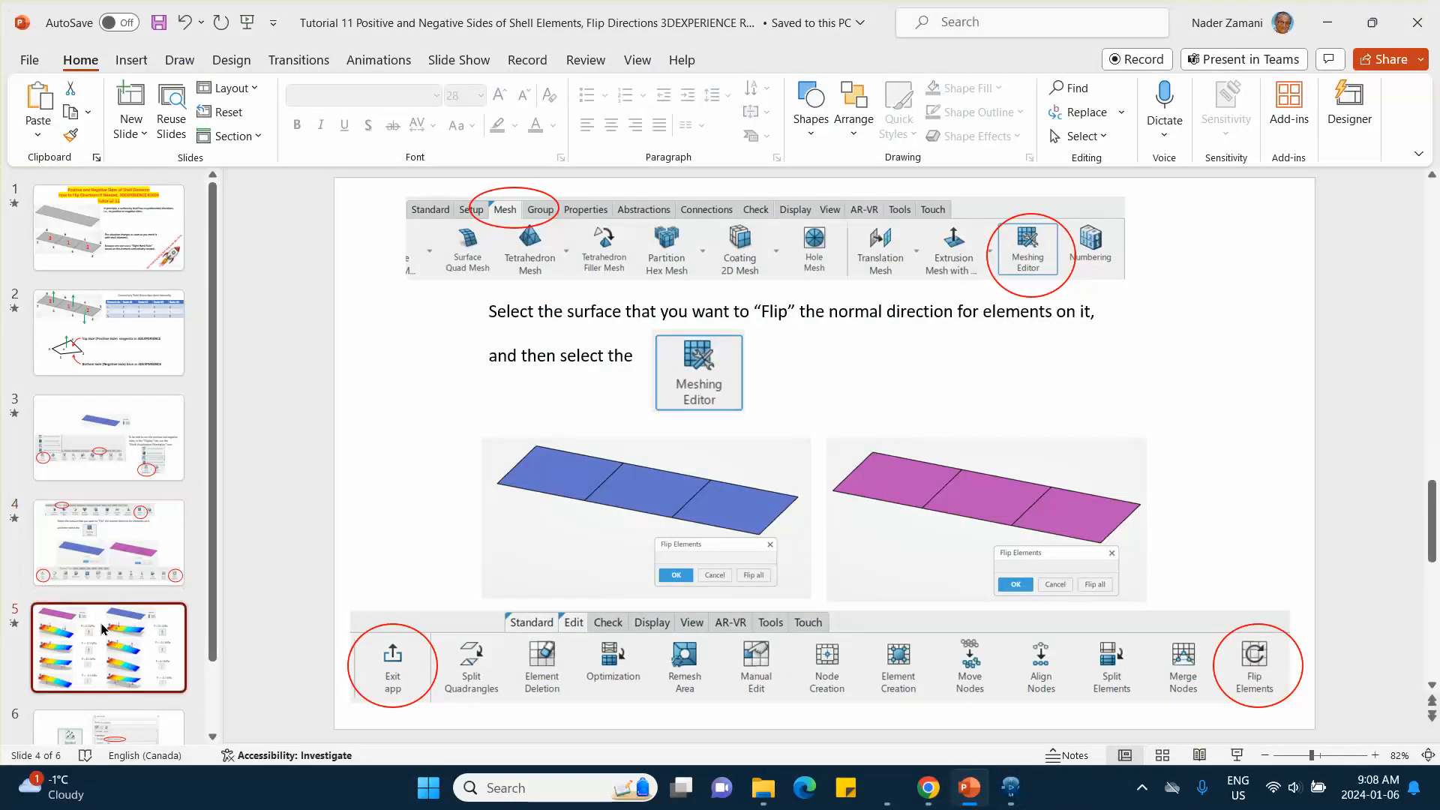